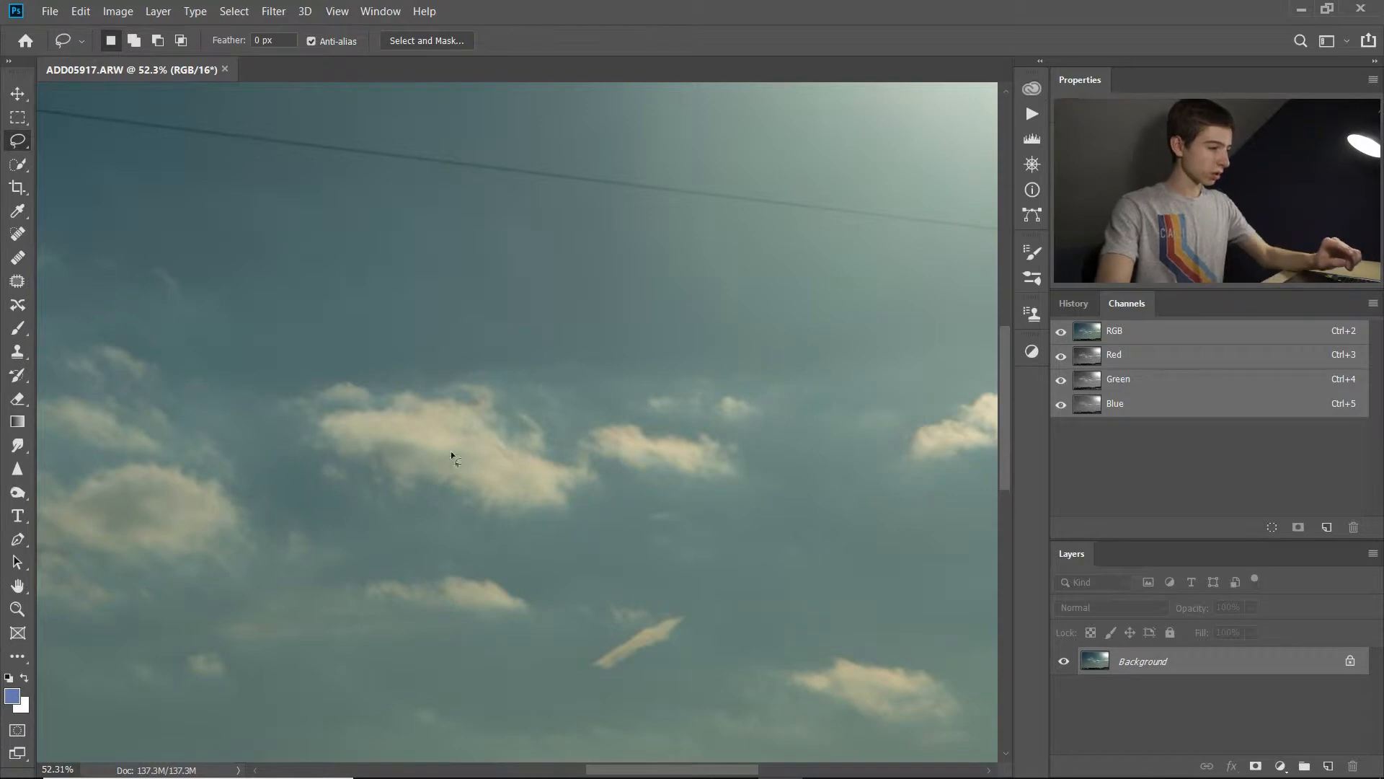
mouse_move(503, 324)
mouse_down()
mouse_move(377, 328)
mouse_move(290, 370)
mouse_up()
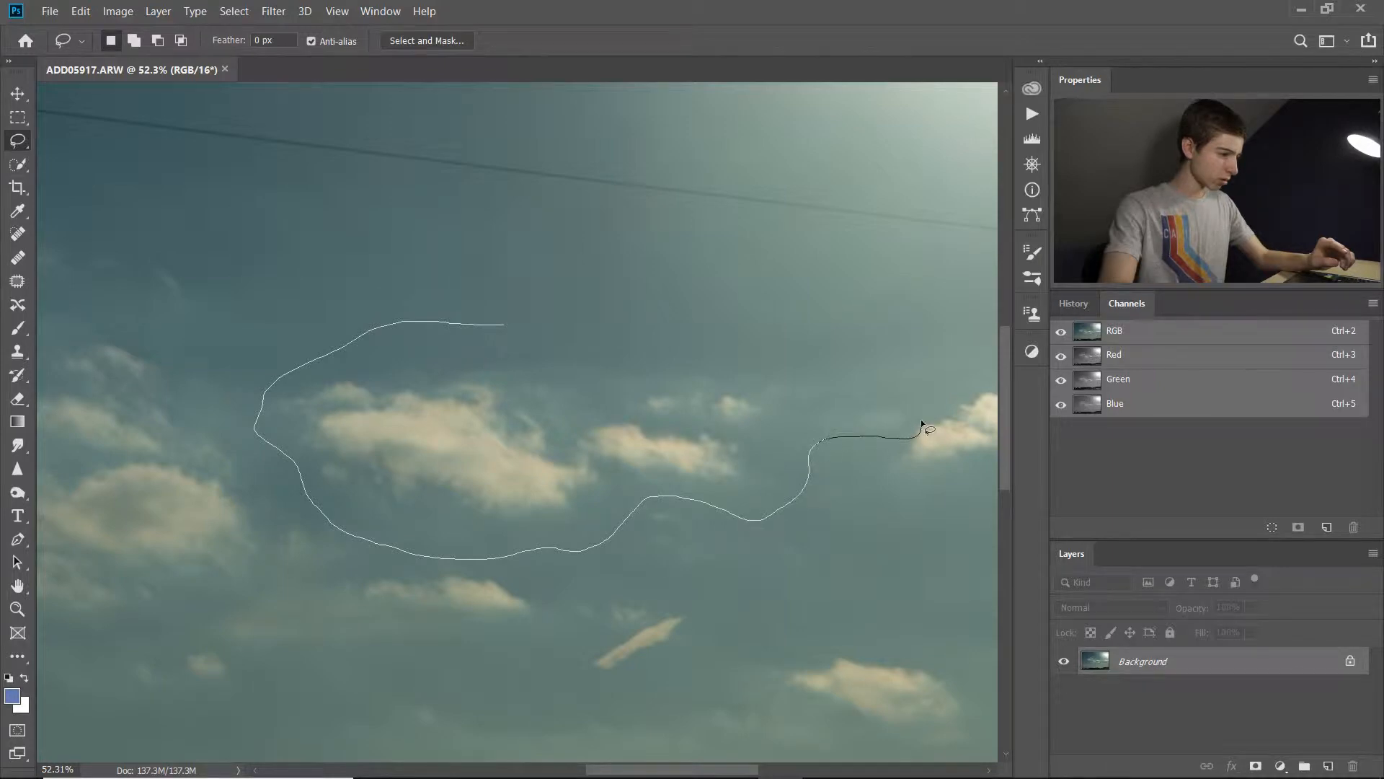
drag(912, 434, 913, 434)
key(ctrl+d)
Lasso the two central clouds with some surrounding sky and paste them into a new 1530 x 559 px, 300 ppi, 16-bit RGB document.
drag(834, 384, 780, 504)
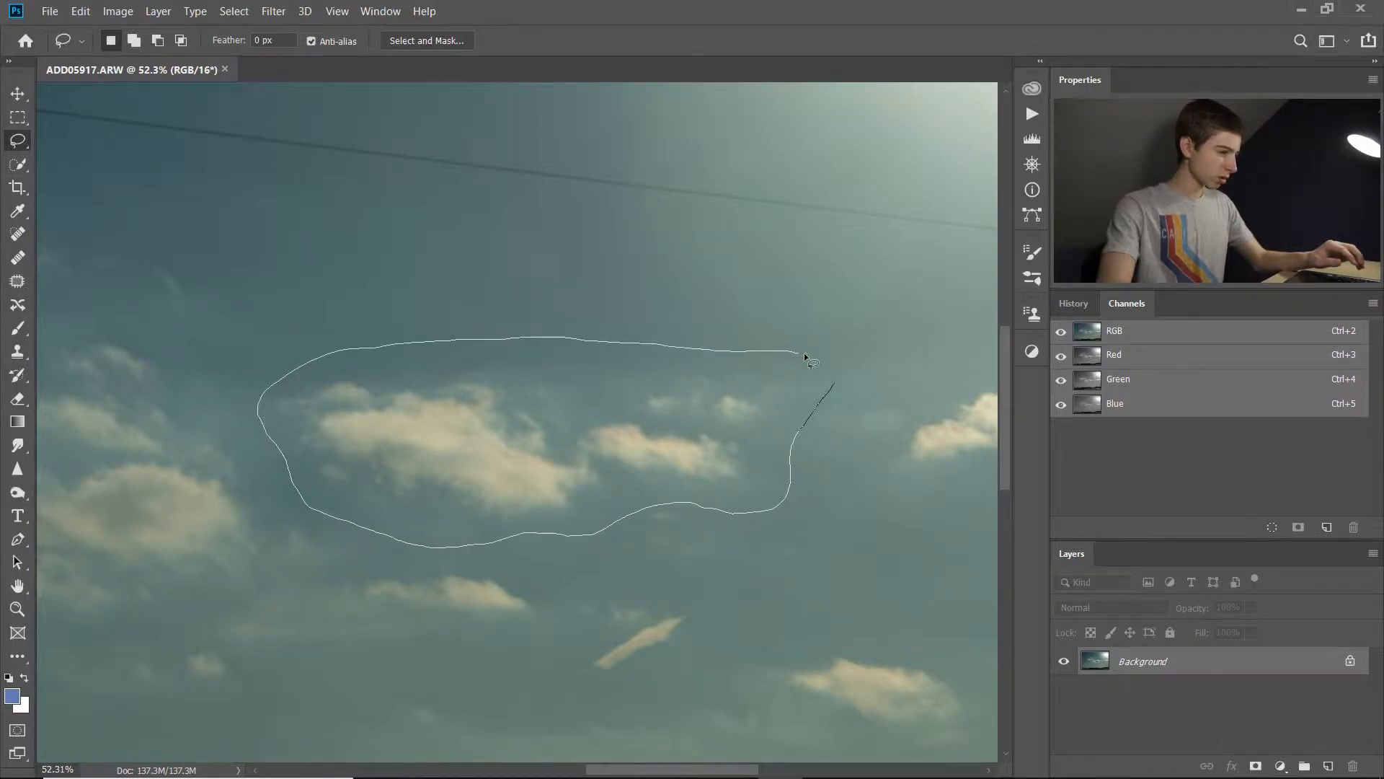
drag(829, 382, 833, 383)
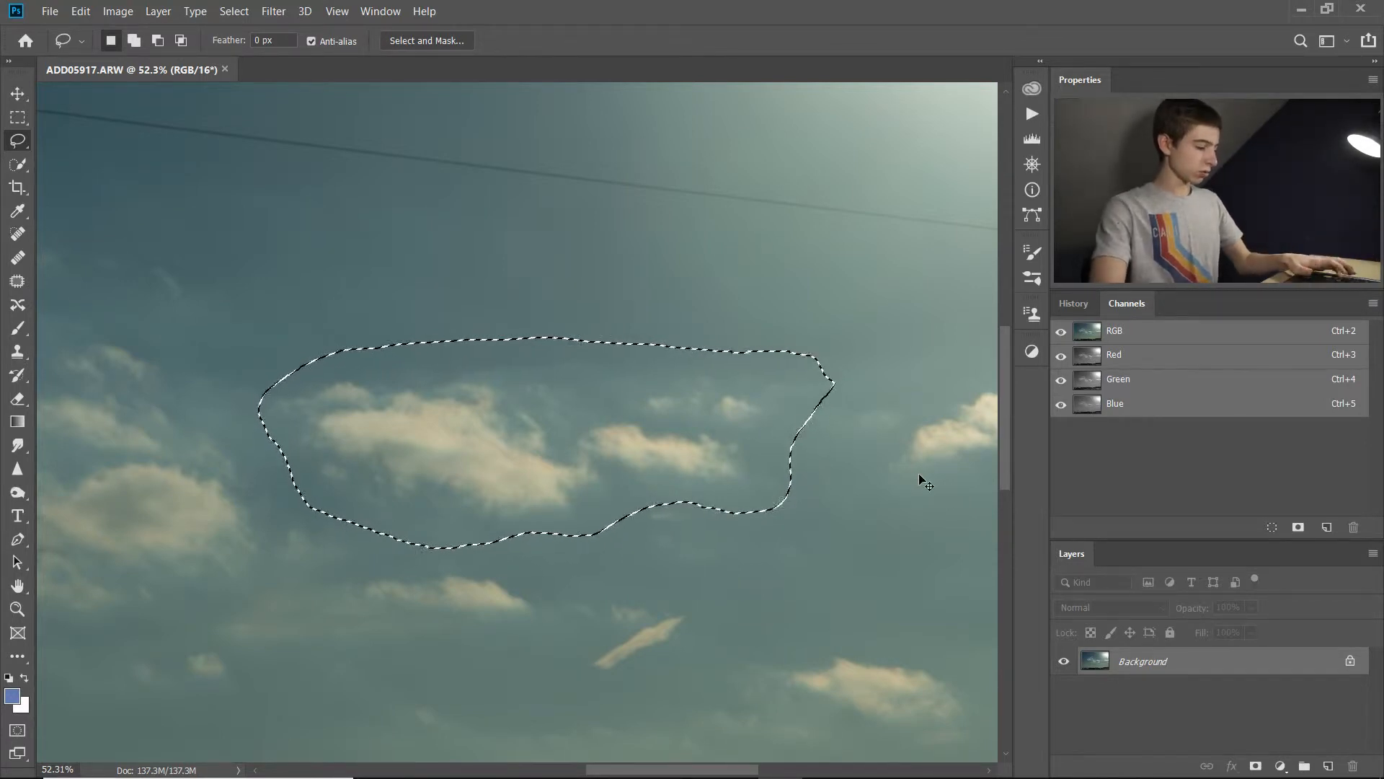
click(50, 11)
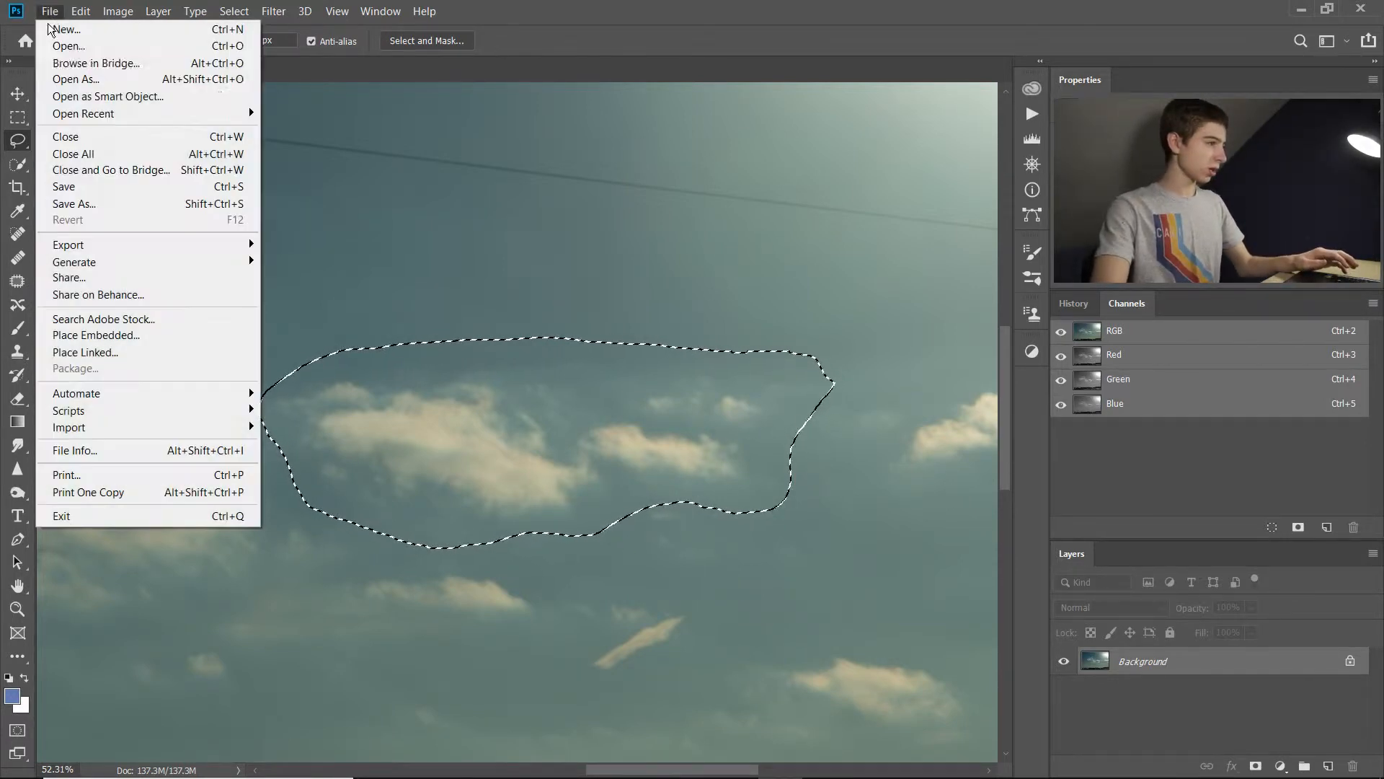
click(107, 32)
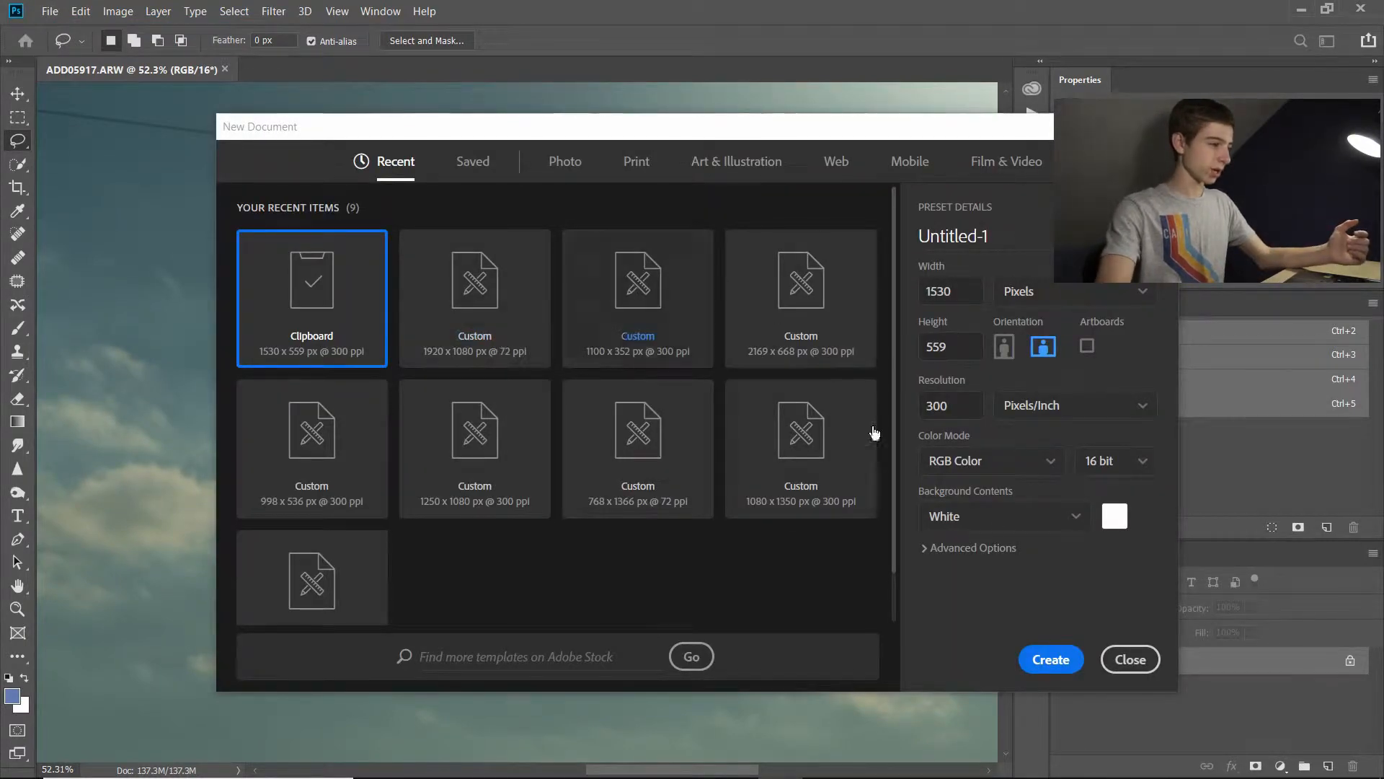
click(1052, 661)
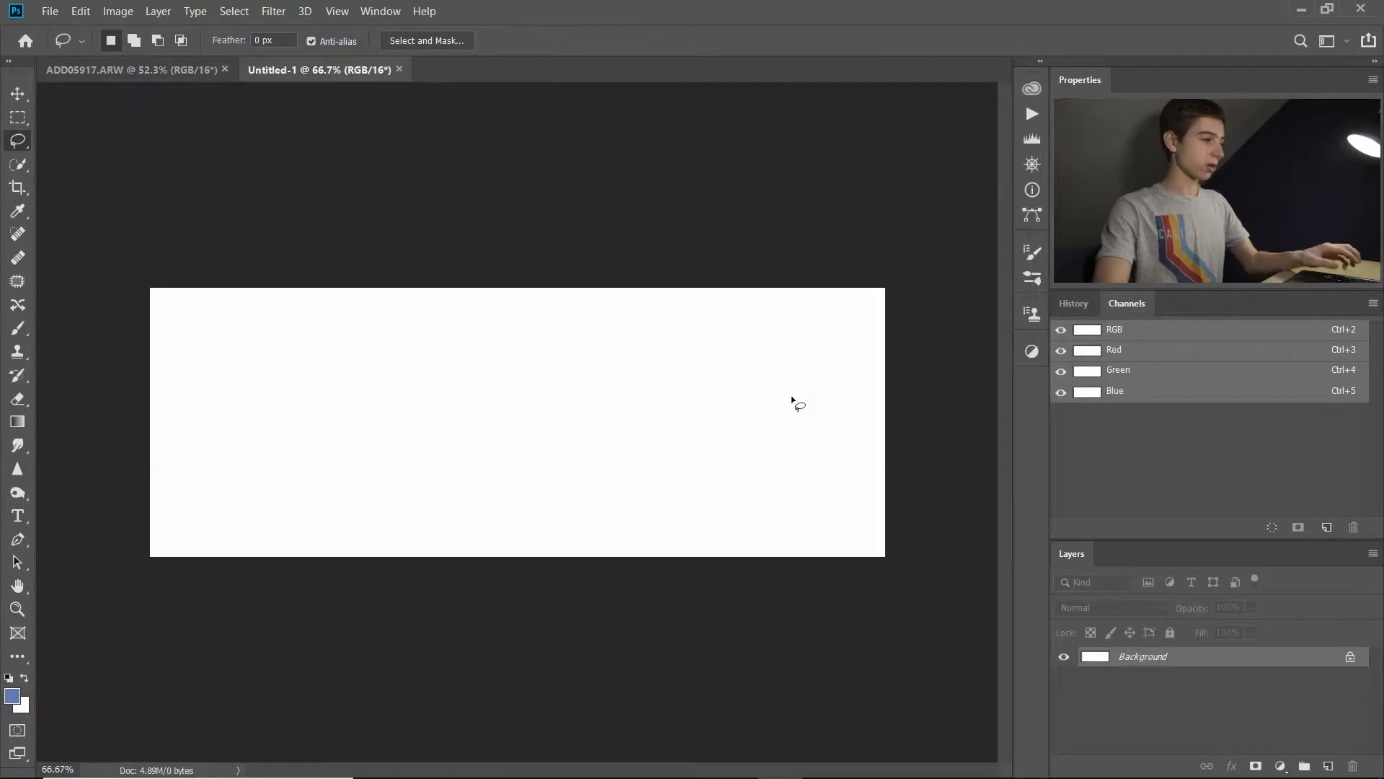
key(ctrl+v)
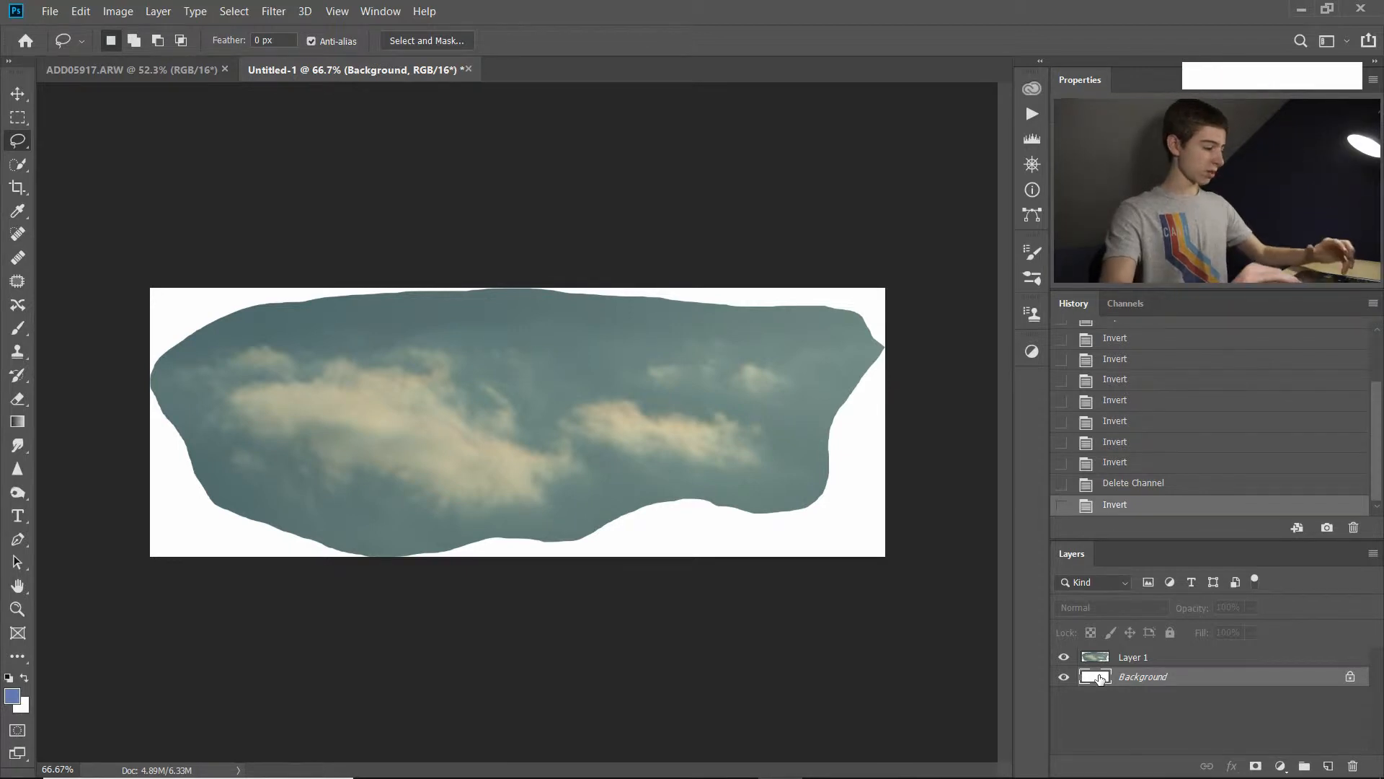
Invert the white Background layer to black and display the document's channels.
key(ctrl+i)
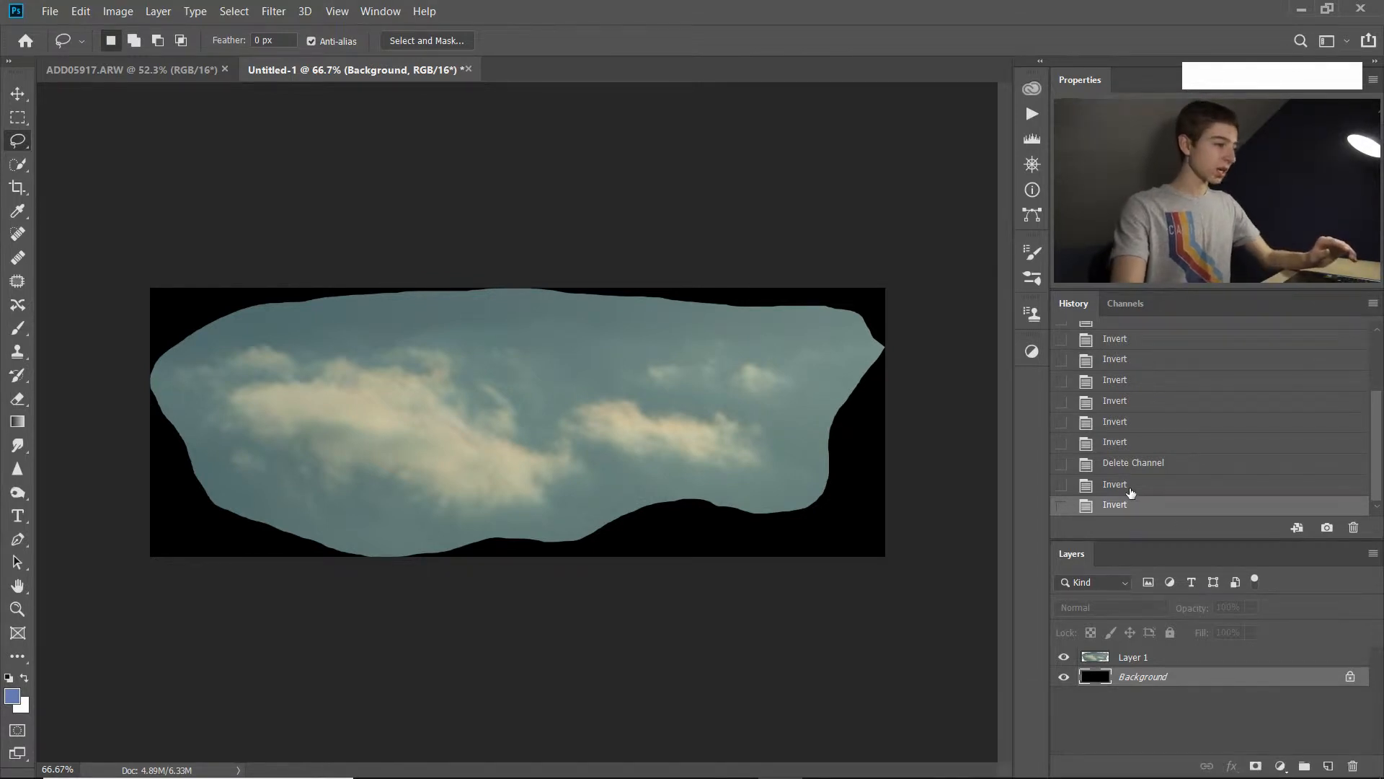
click(1117, 305)
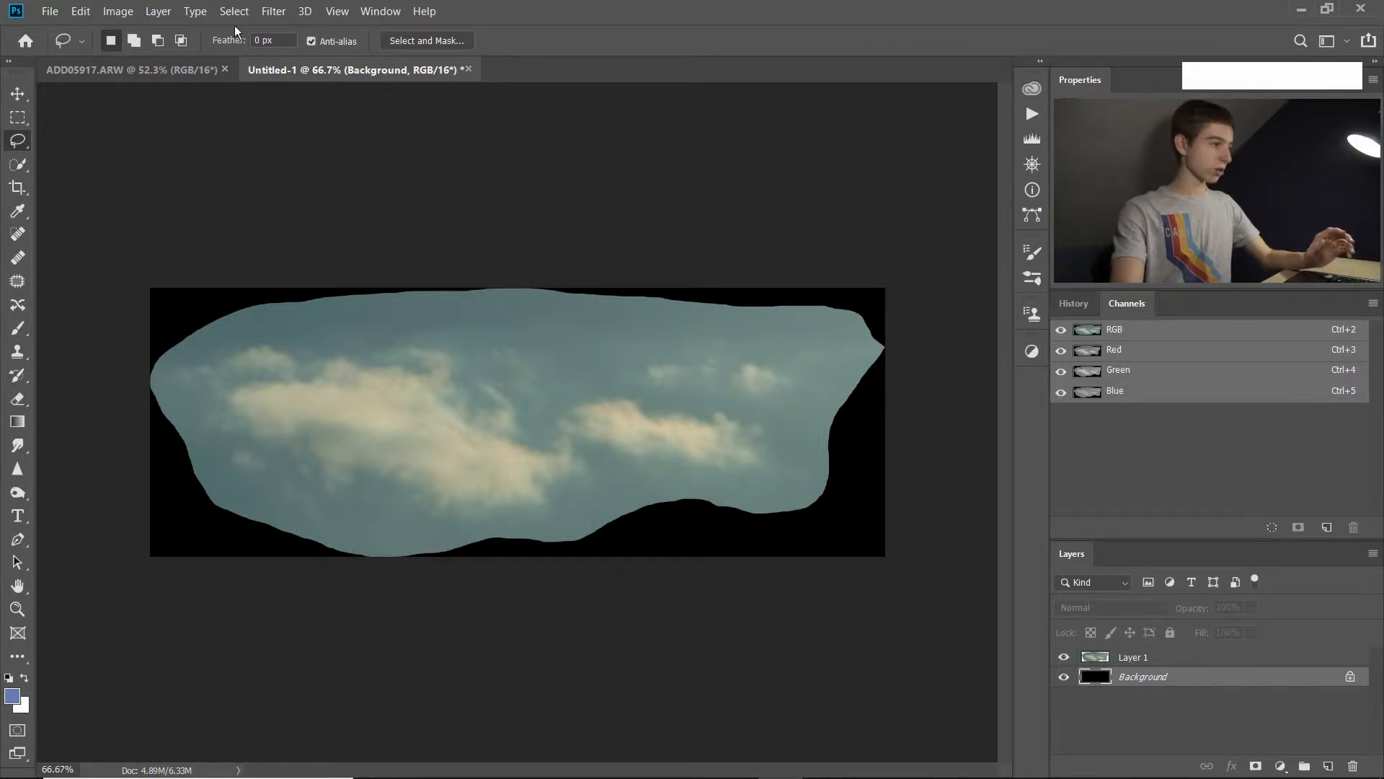
Hide the Channels list from the workspace and show it again.
click(379, 11)
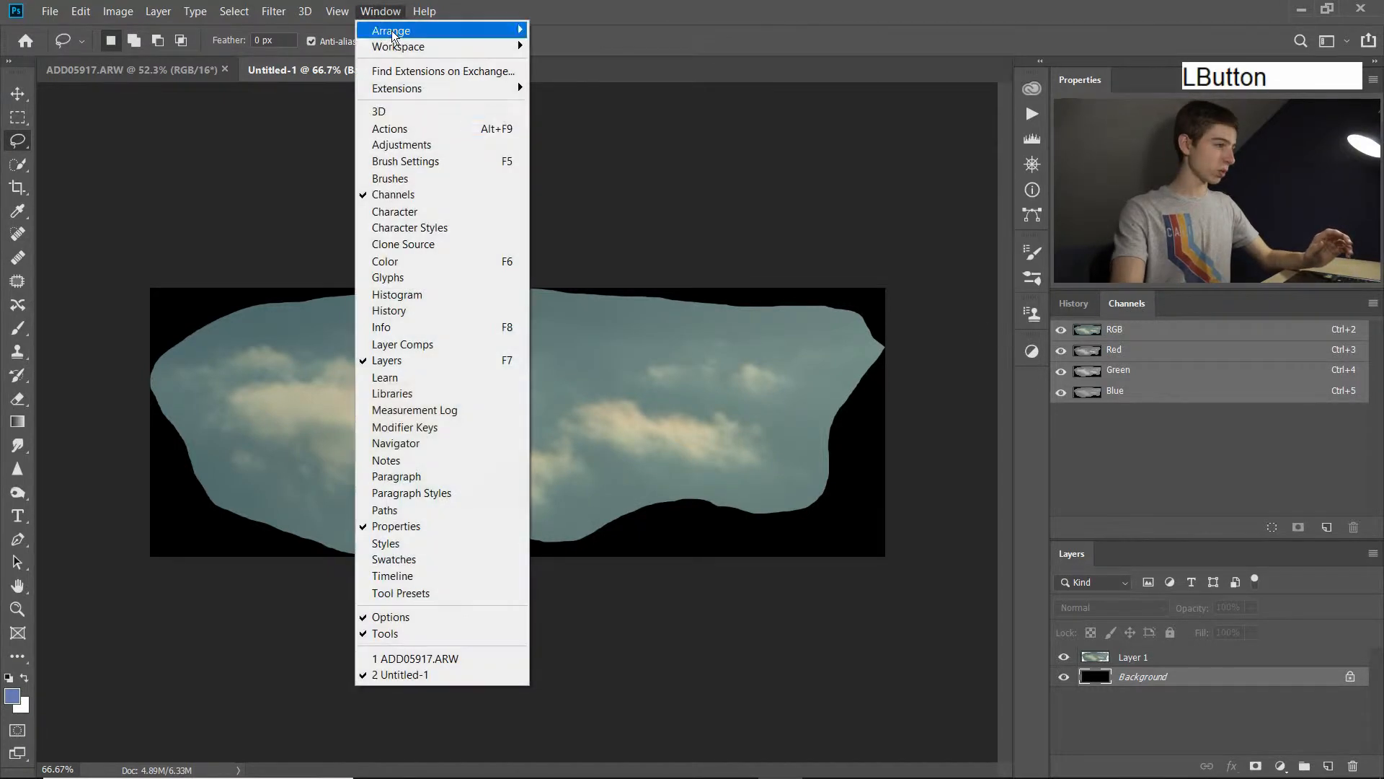
click(416, 200)
click(375, 12)
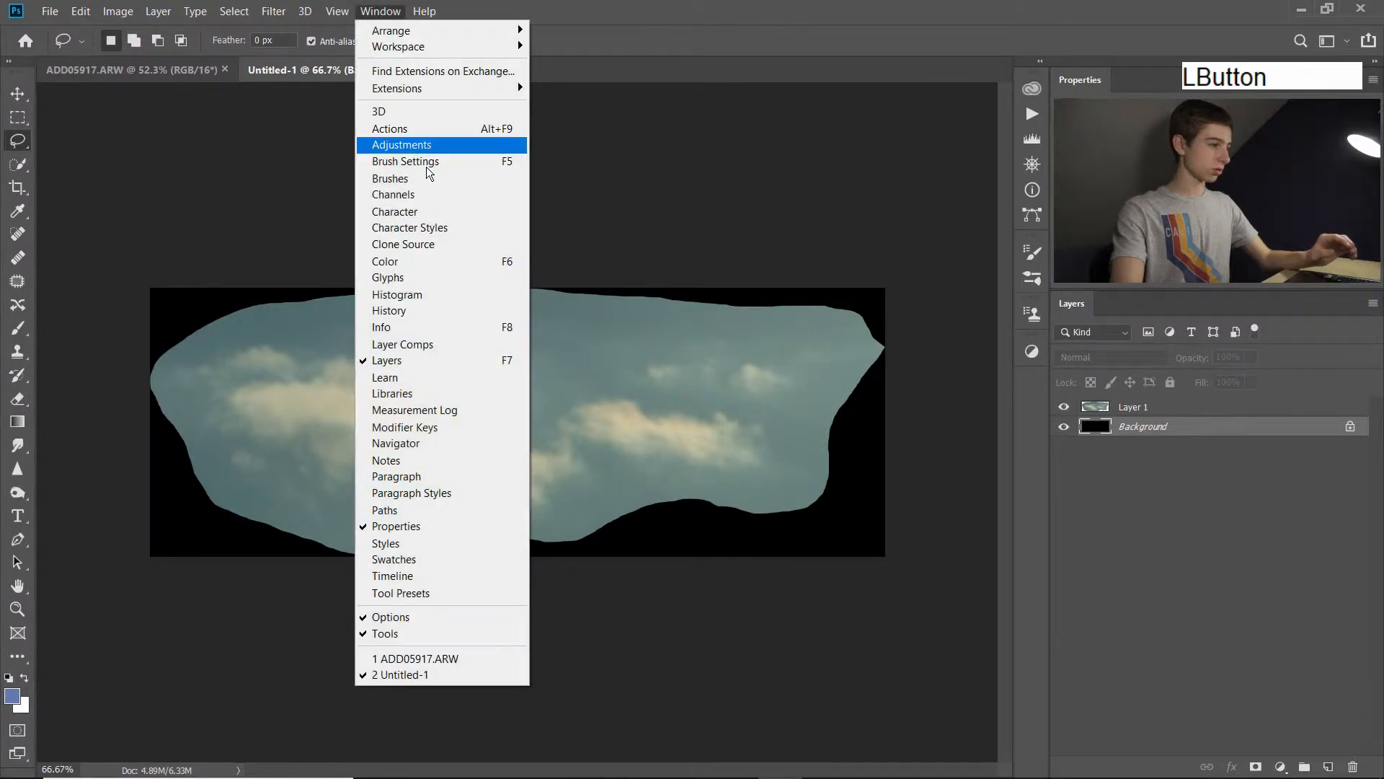
click(440, 196)
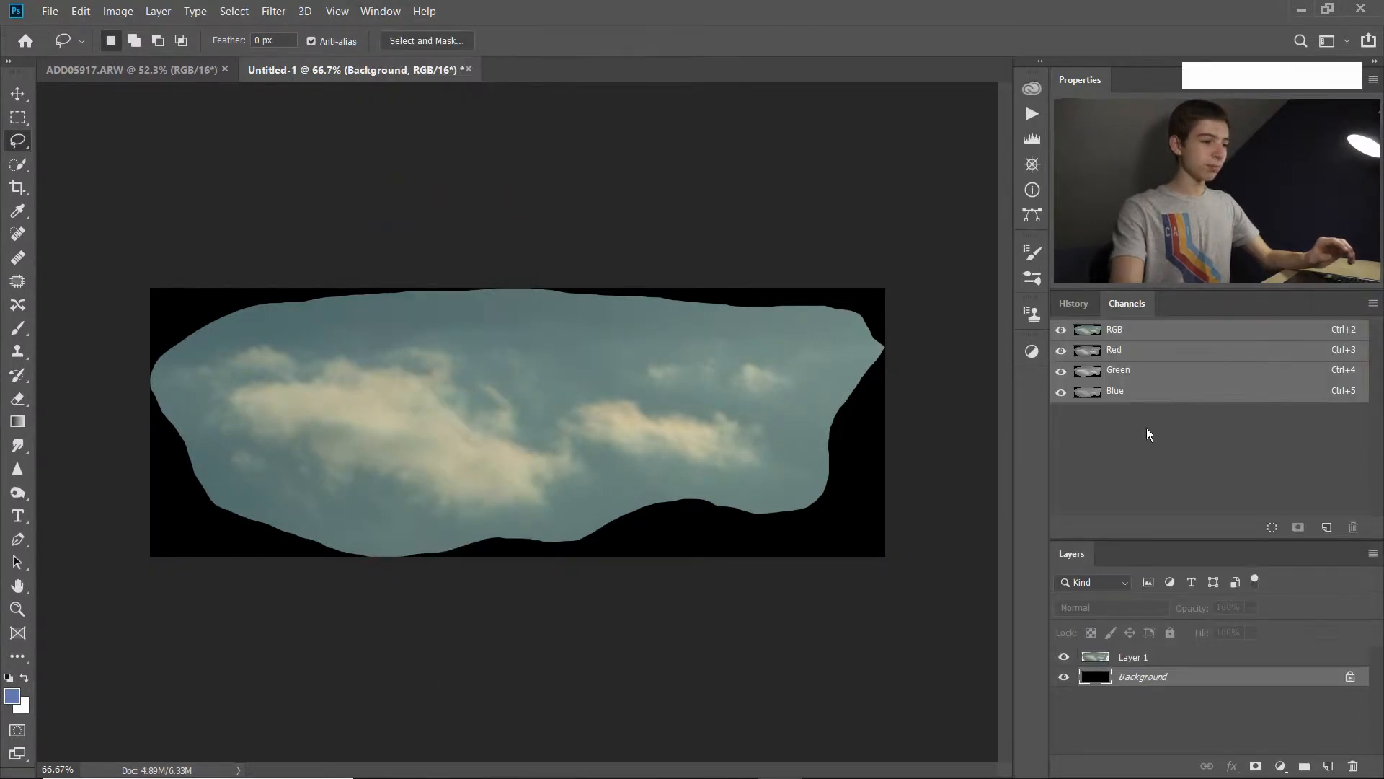
Compare the red, green and blue channels one at a time and duplicate the Red channel.
click(1151, 353)
click(1152, 371)
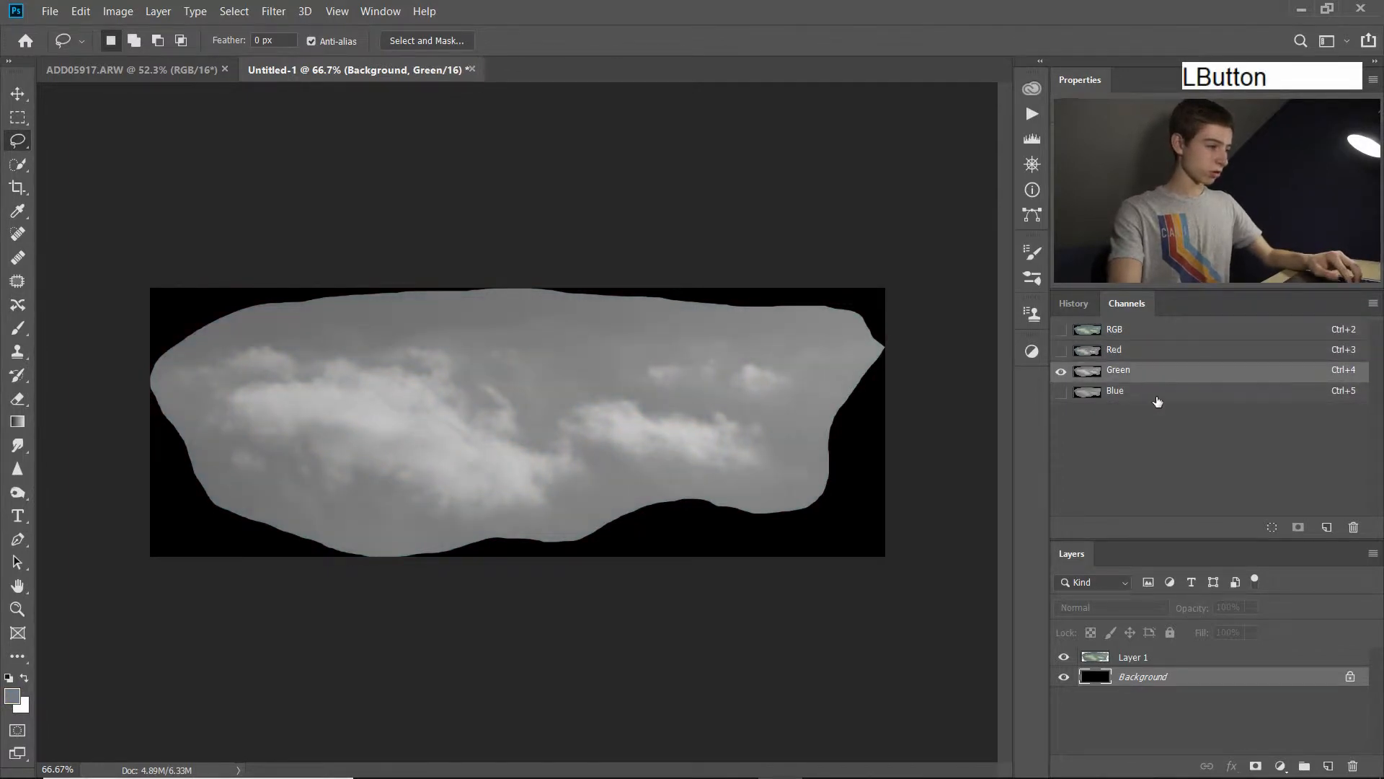
click(1156, 393)
click(1155, 374)
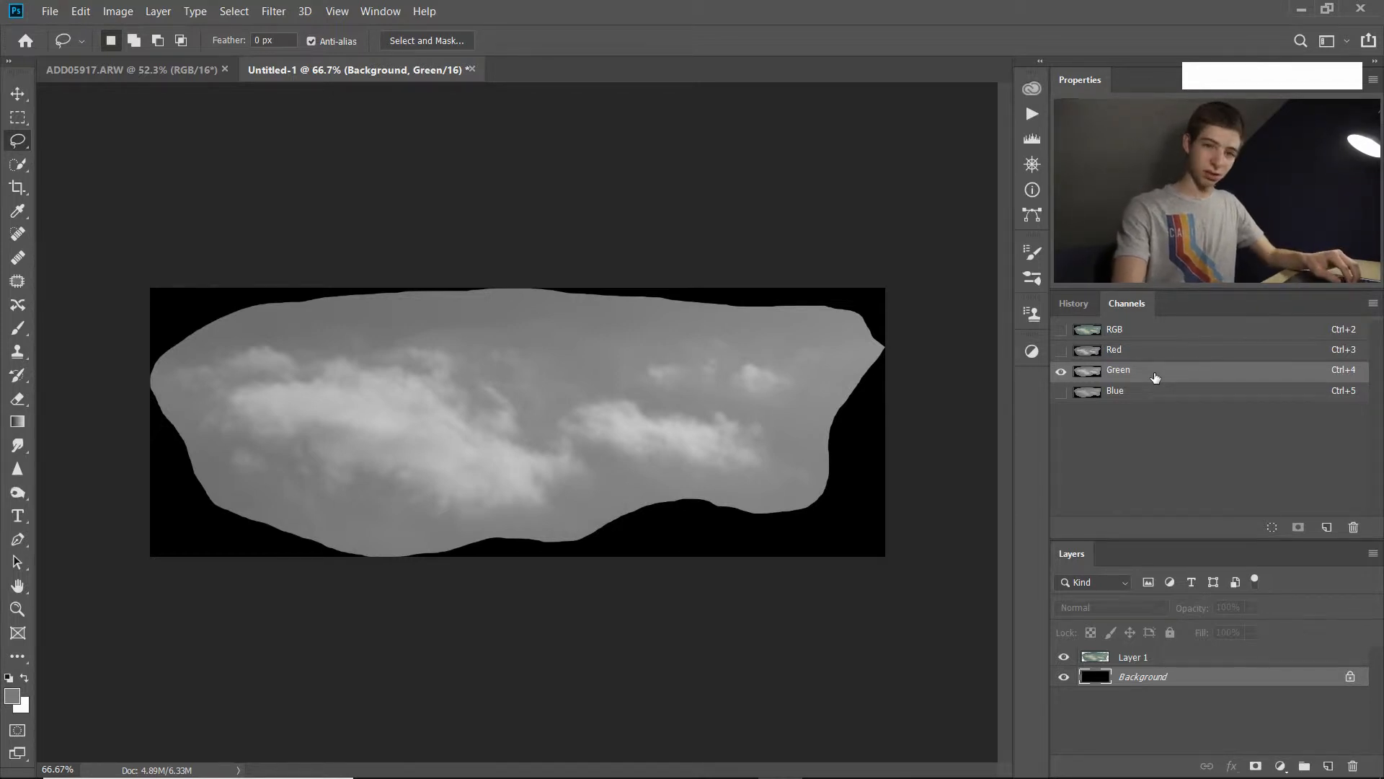
click(1156, 352)
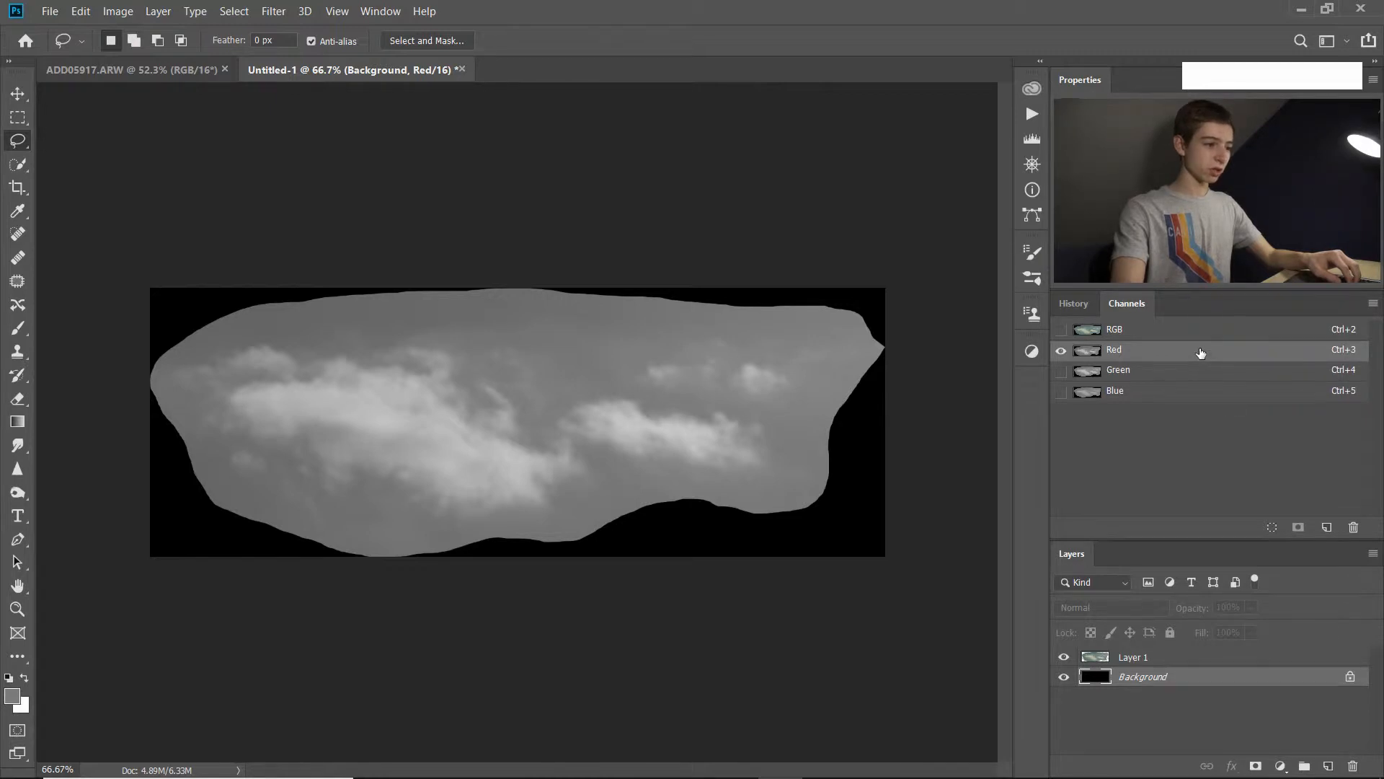
drag(1201, 352, 1328, 526)
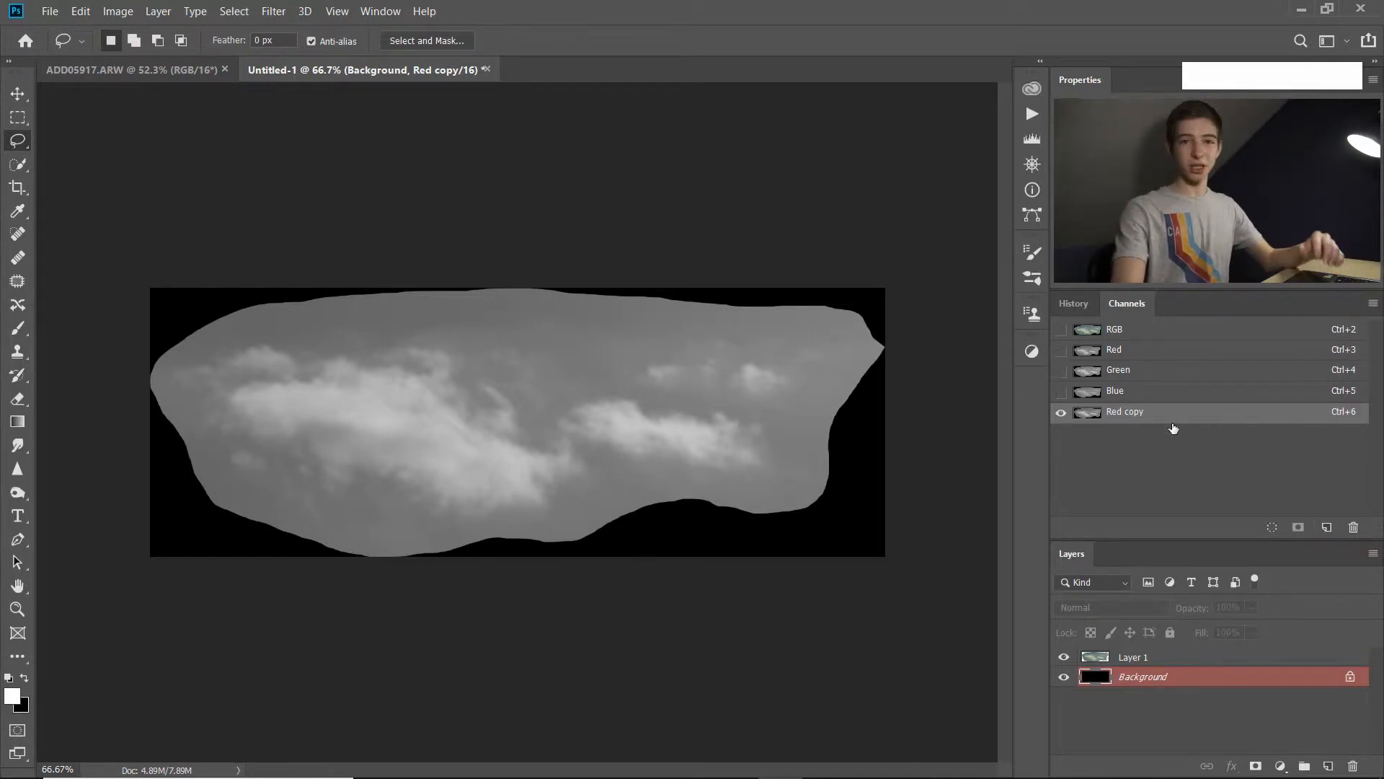
Apply Levels to the Red copy channel with input levels 106, 0.9 and 175 to isolate the white clouds on black.
key(alt+bracketright)
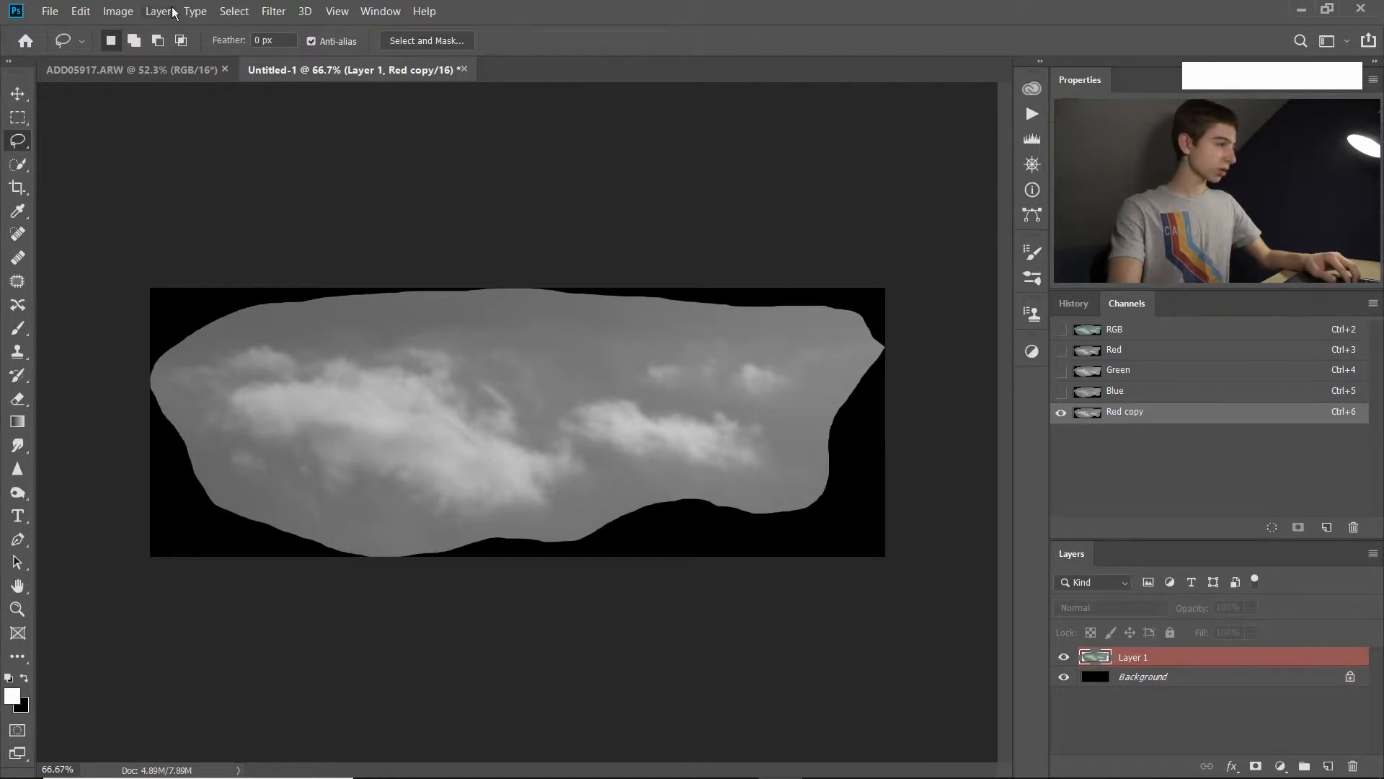
click(127, 15)
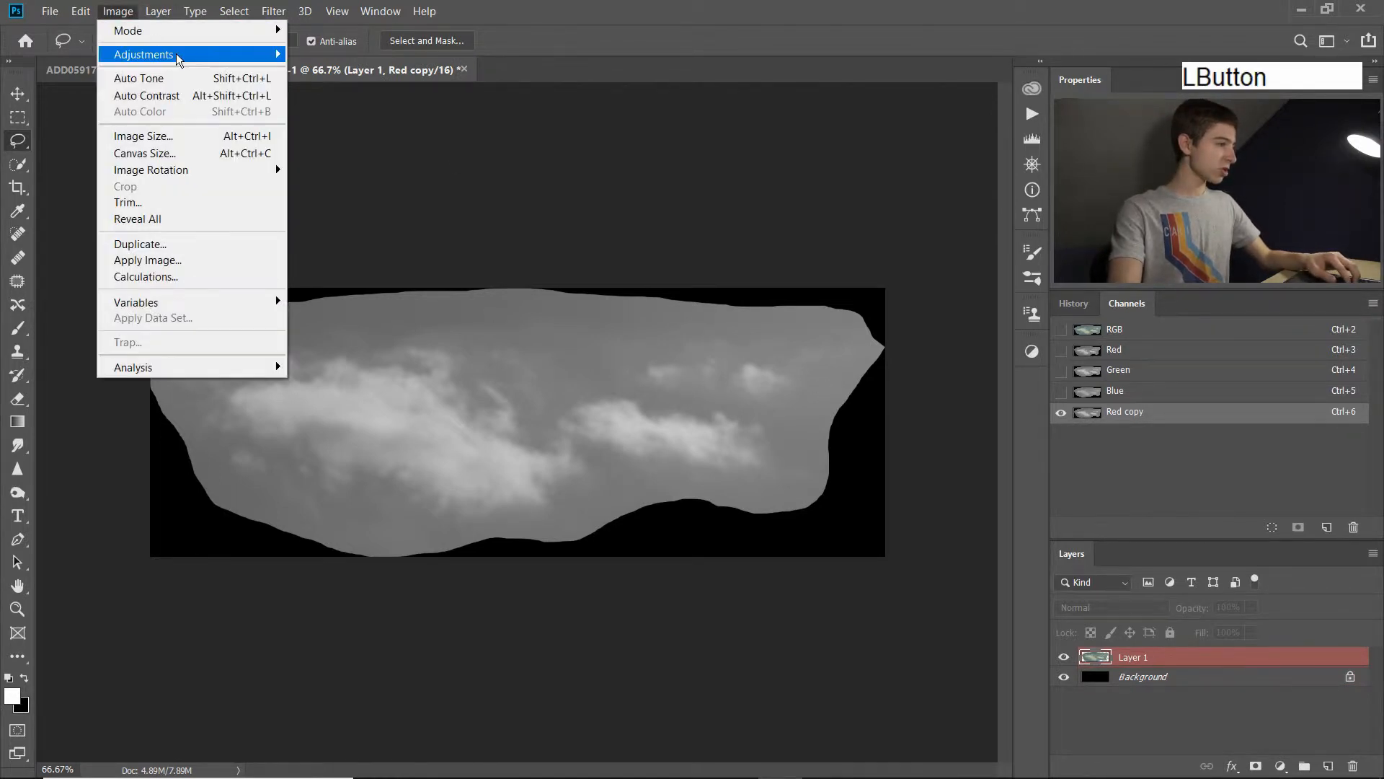
mouse_move(184, 54)
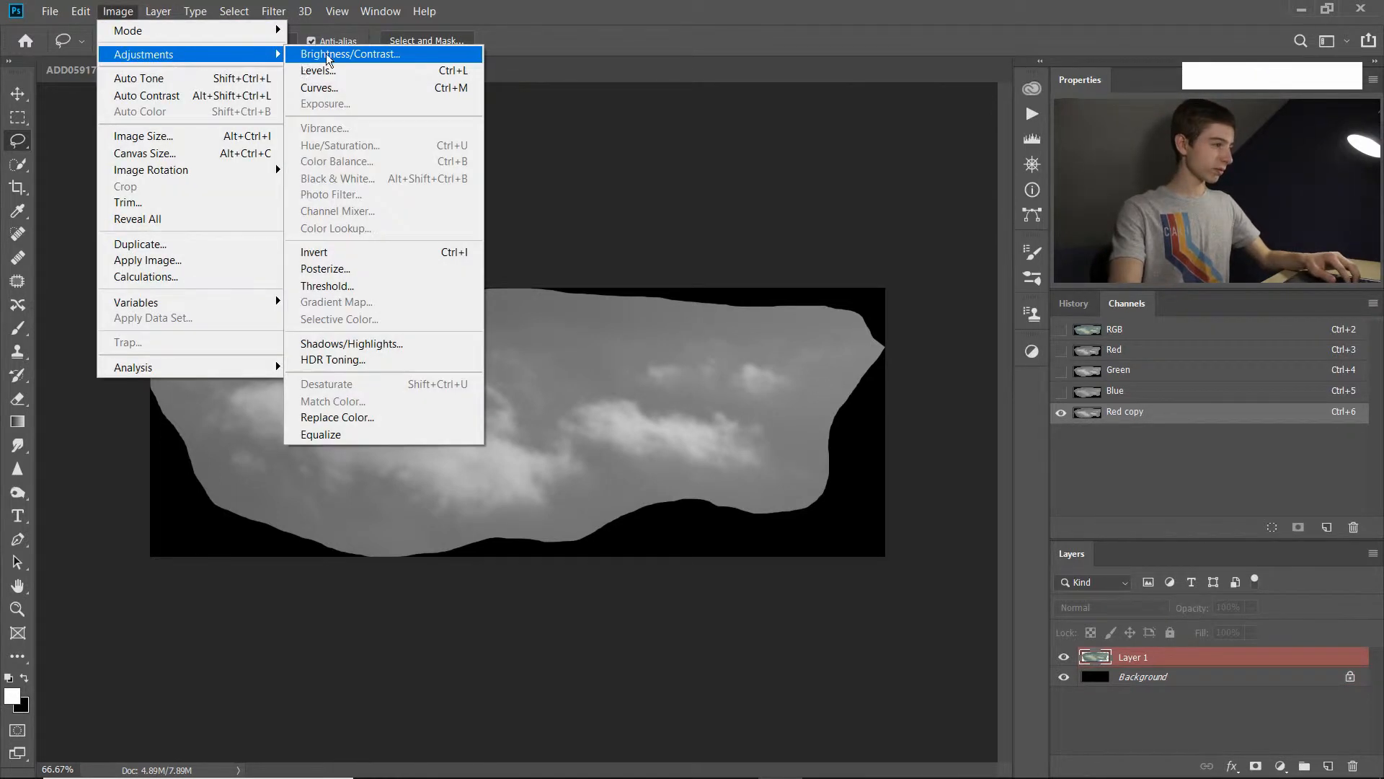
click(359, 75)
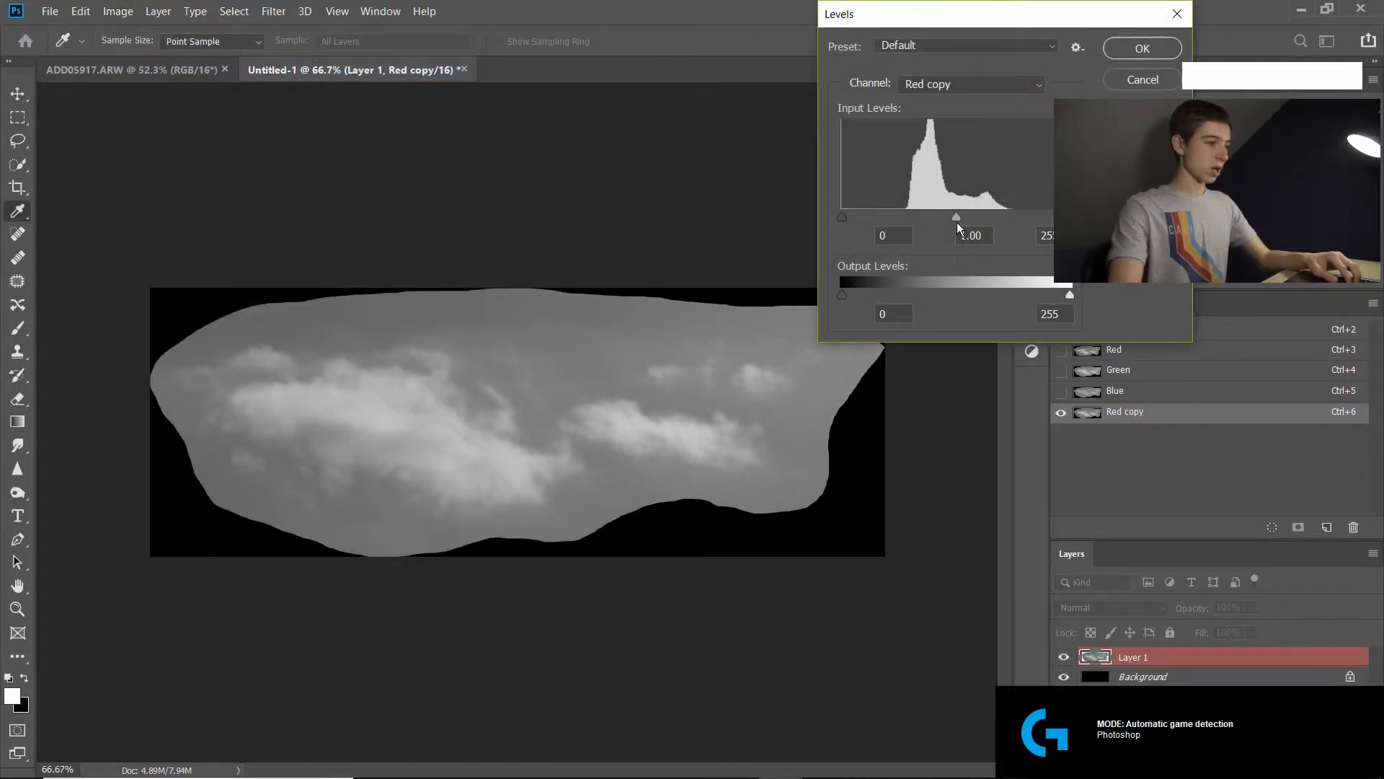
drag(989, 11, 1158, 318)
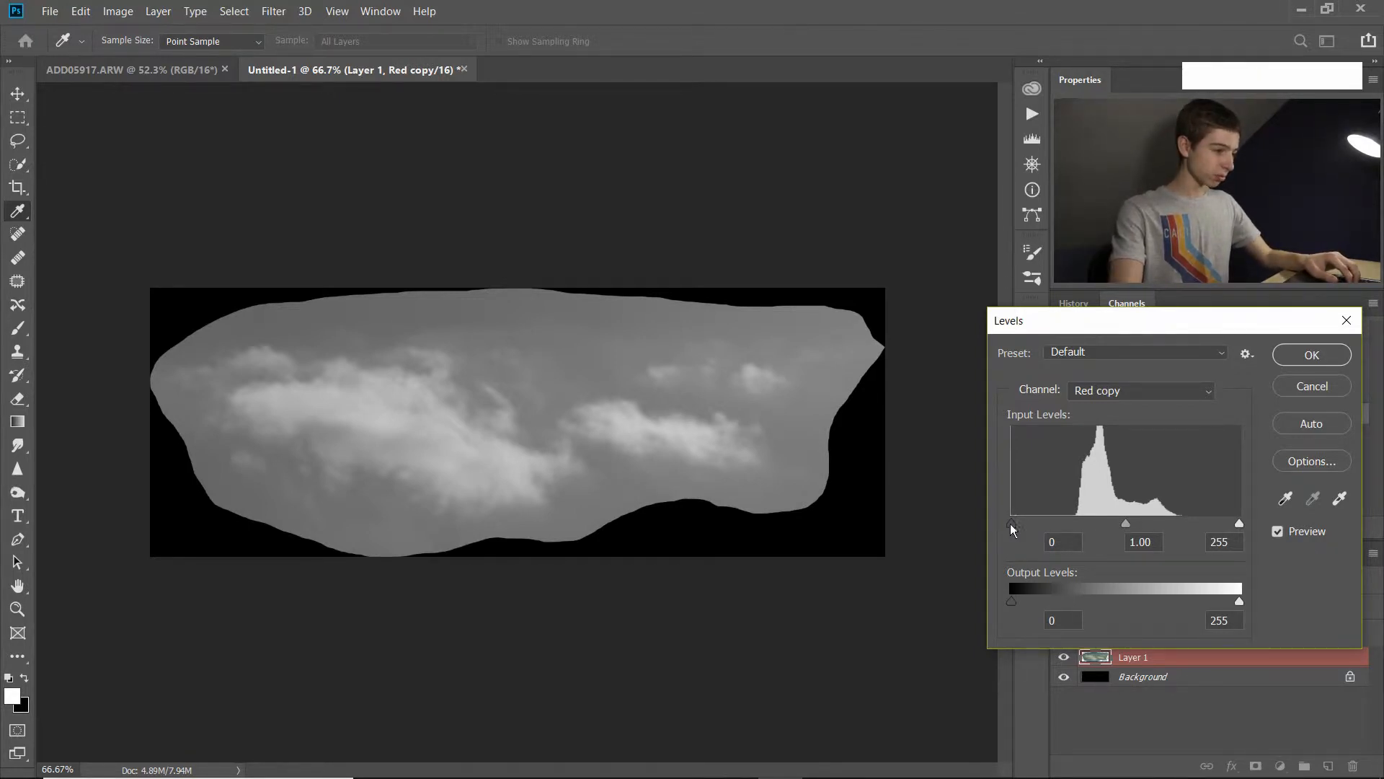
drag(1011, 522, 1137, 533)
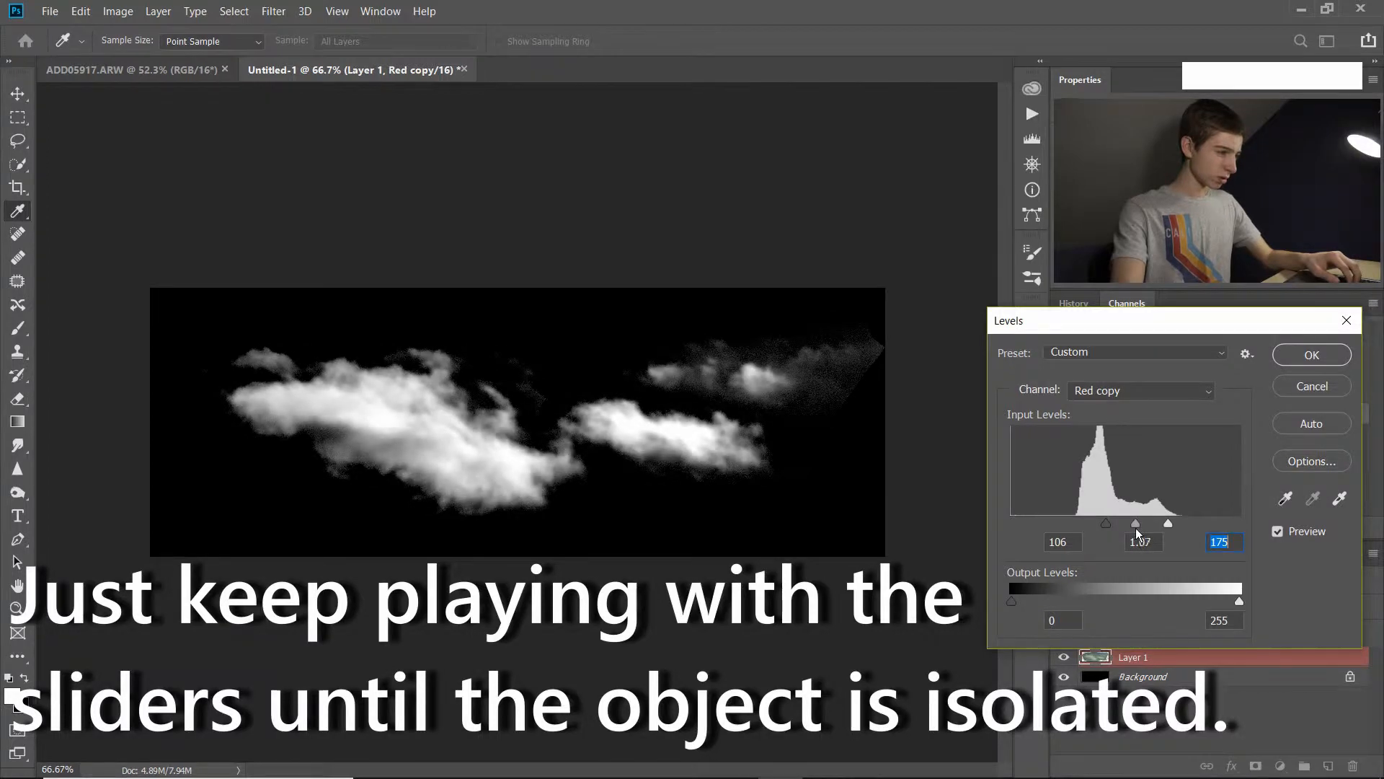
click(1140, 526)
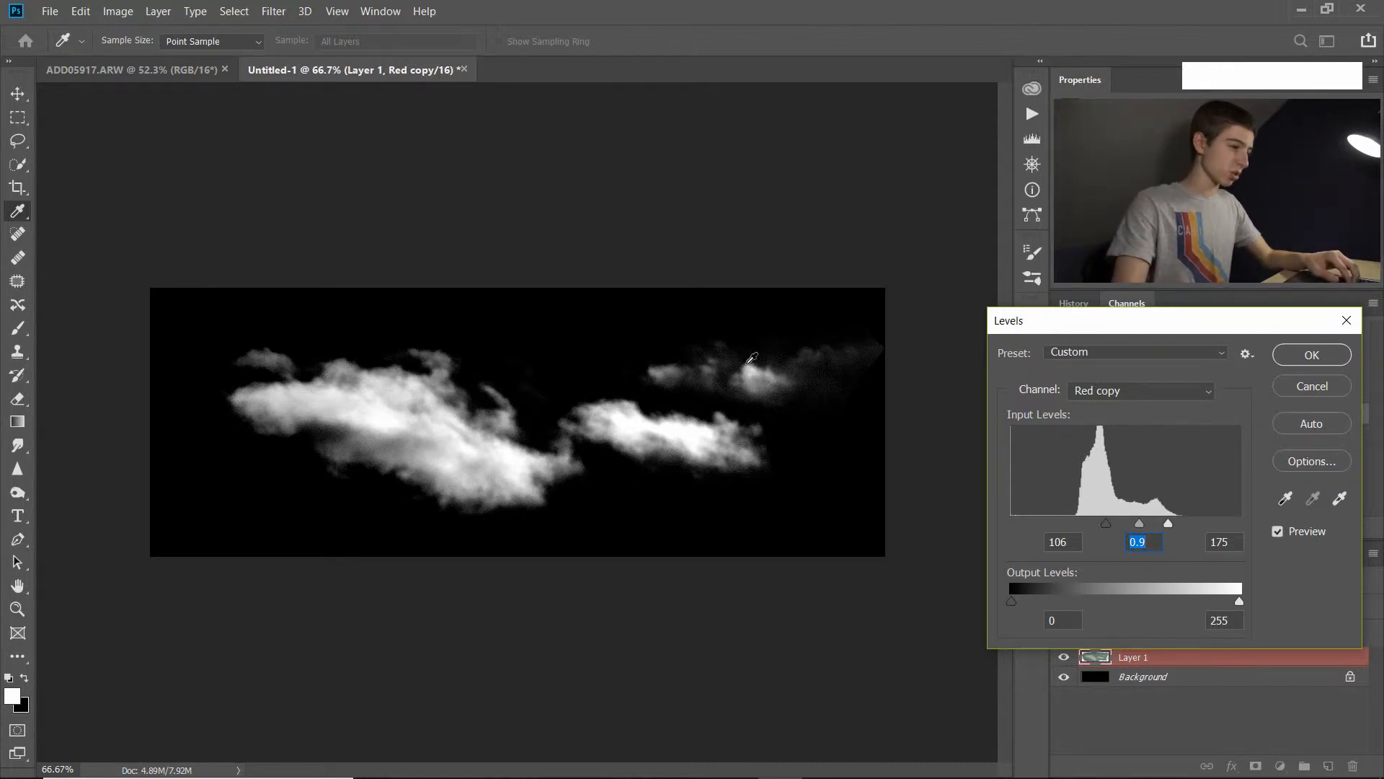
click(1306, 358)
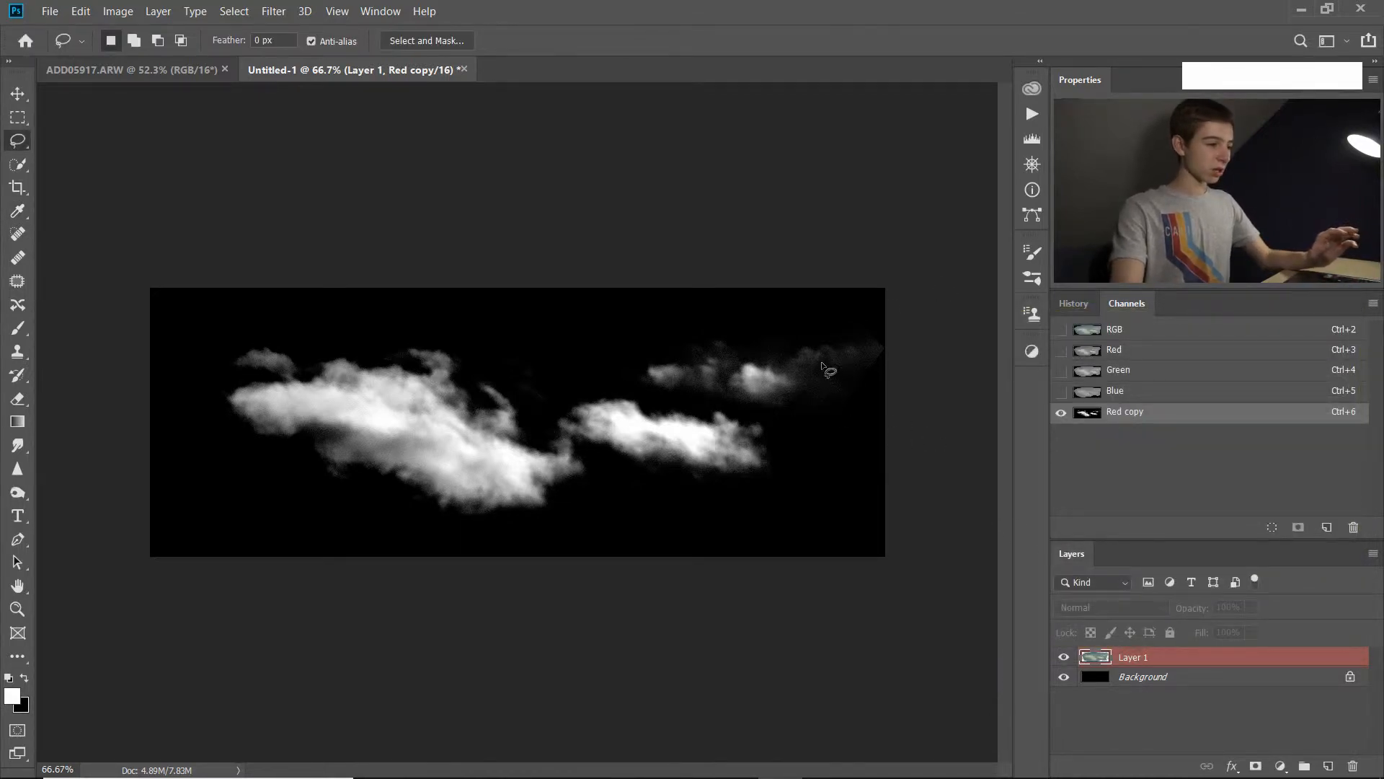
Switch from the Brush to the Eraser tool and set the soft eraser's size to 527 px.
key(b)
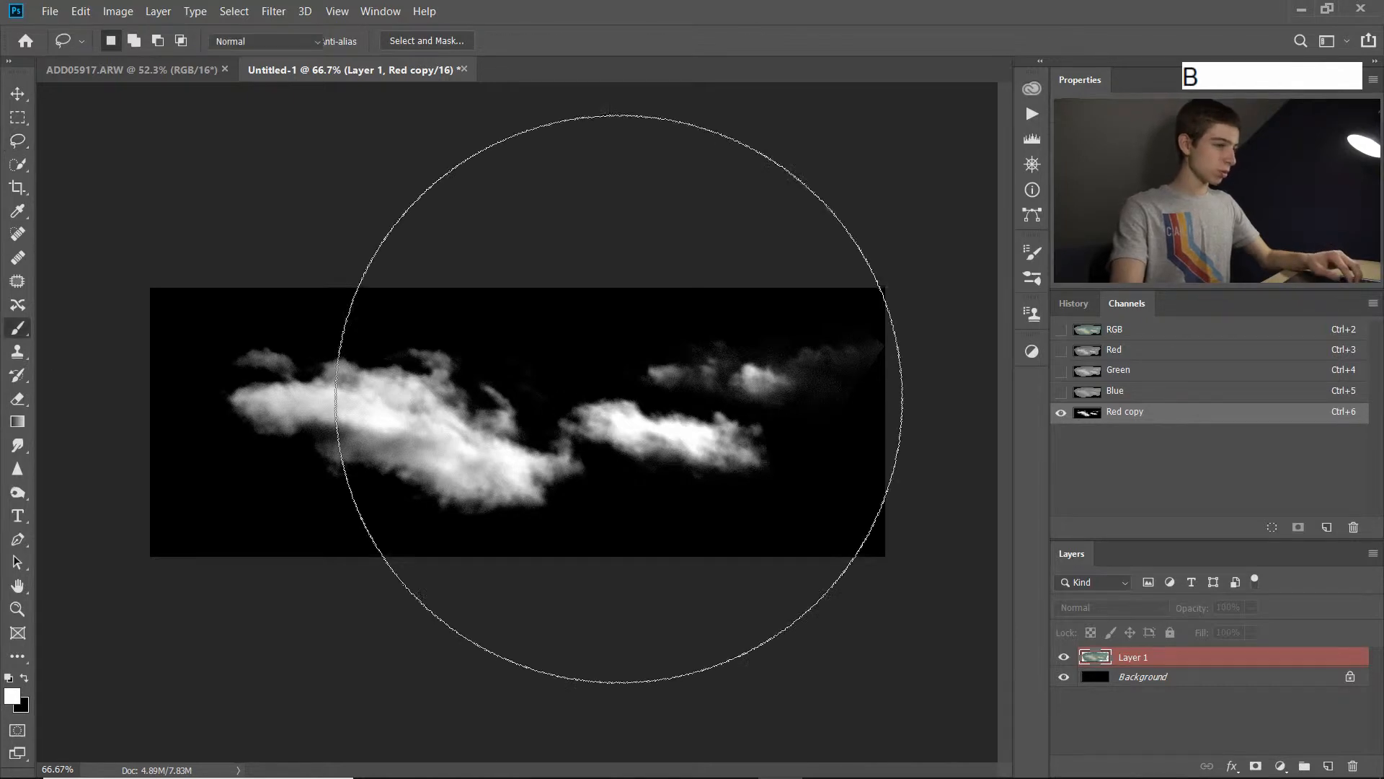
drag(680, 371, 421, 393)
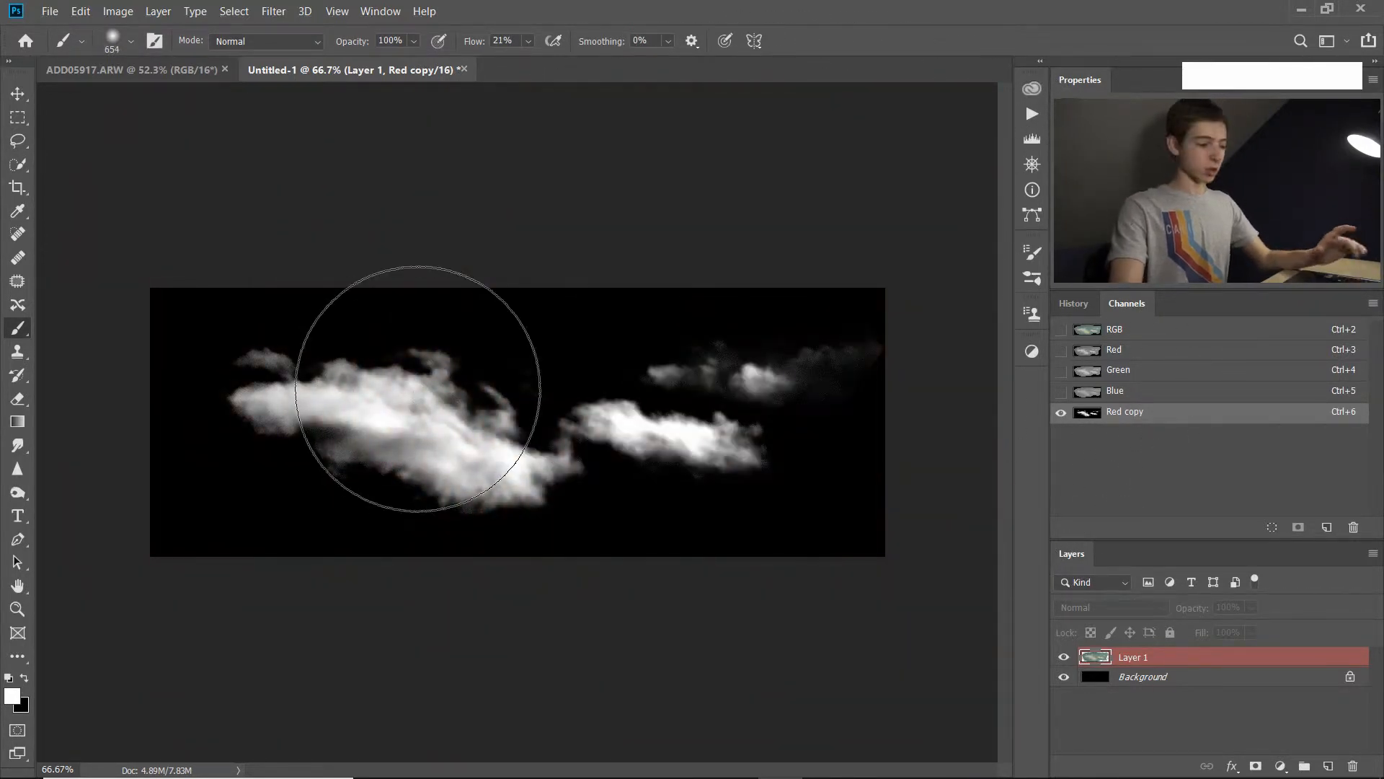
key(e)
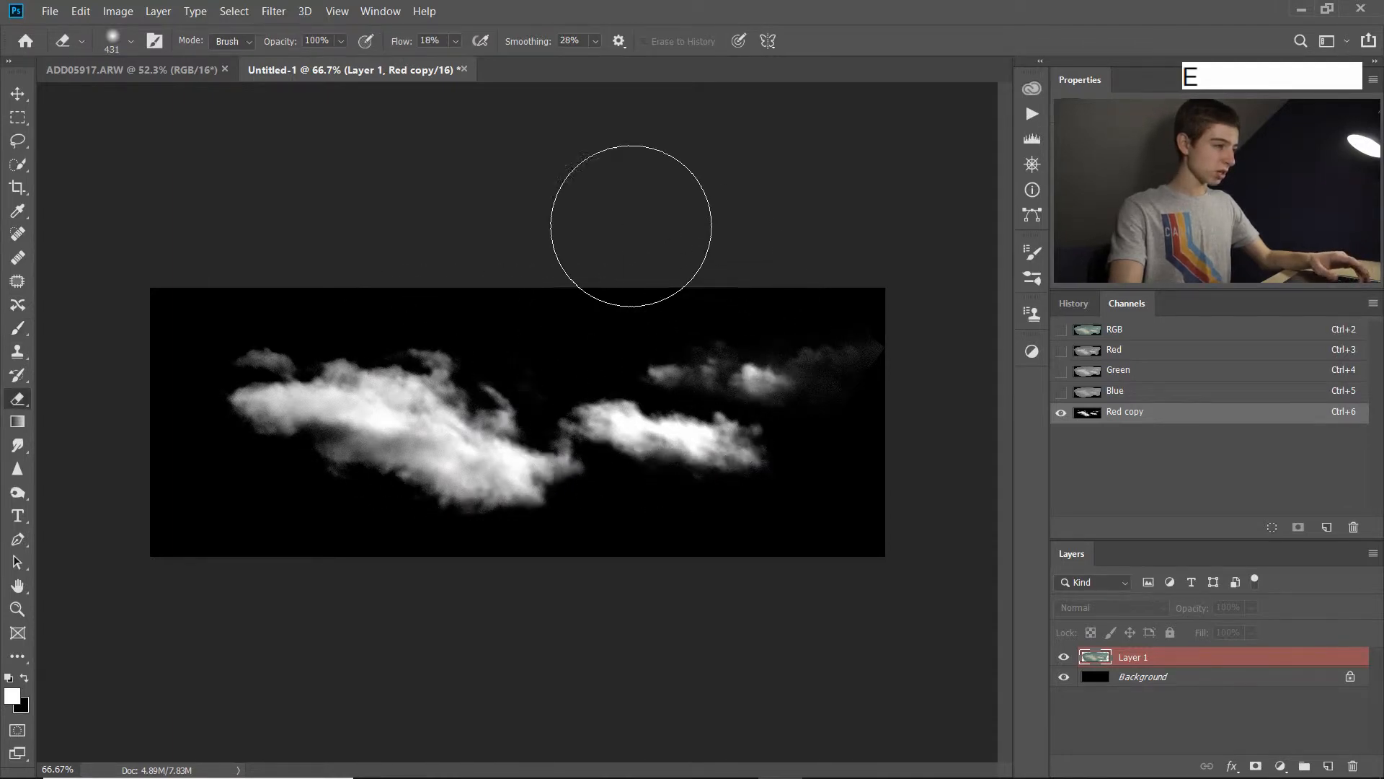
drag(800, 306, 862, 319)
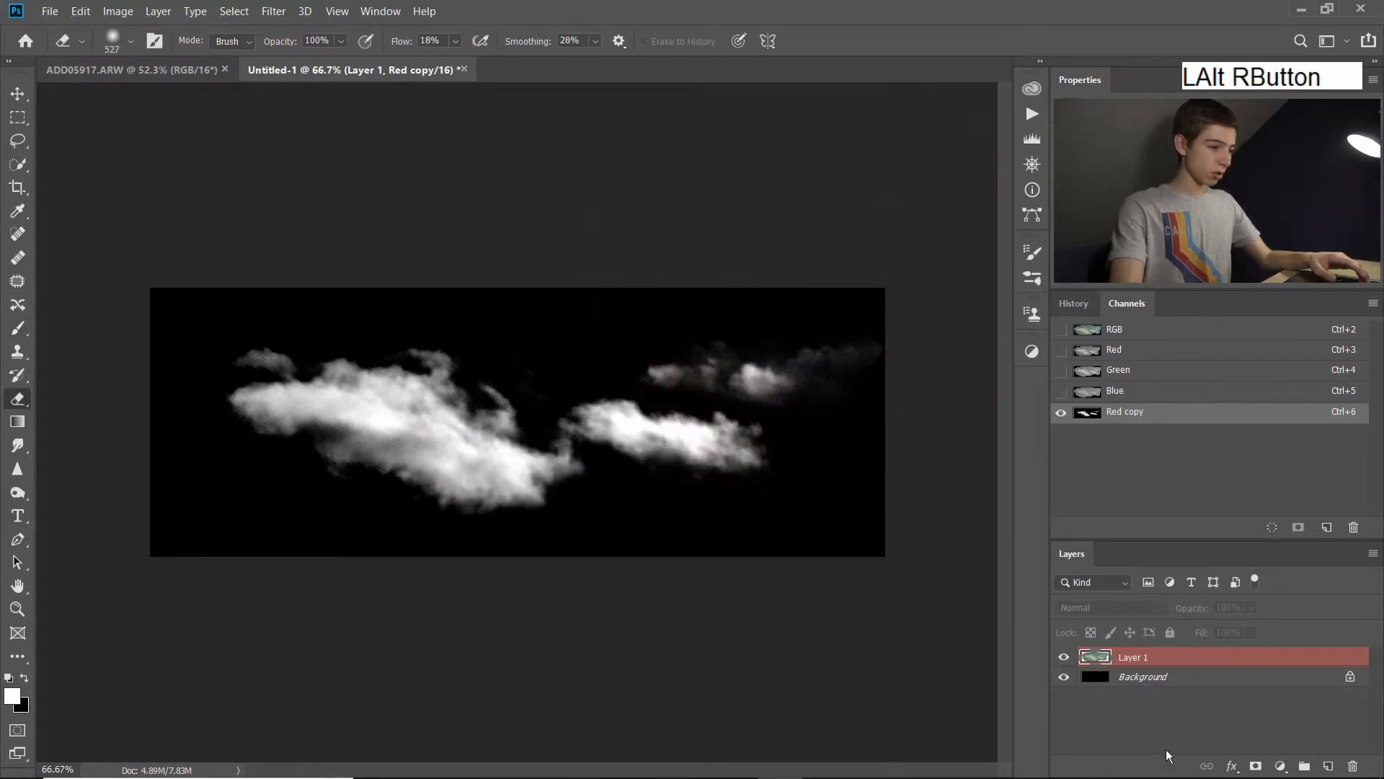
Check the full-colour Layer 1, return to the Red copy channel and erase the faint haze near its right edge.
click(1211, 656)
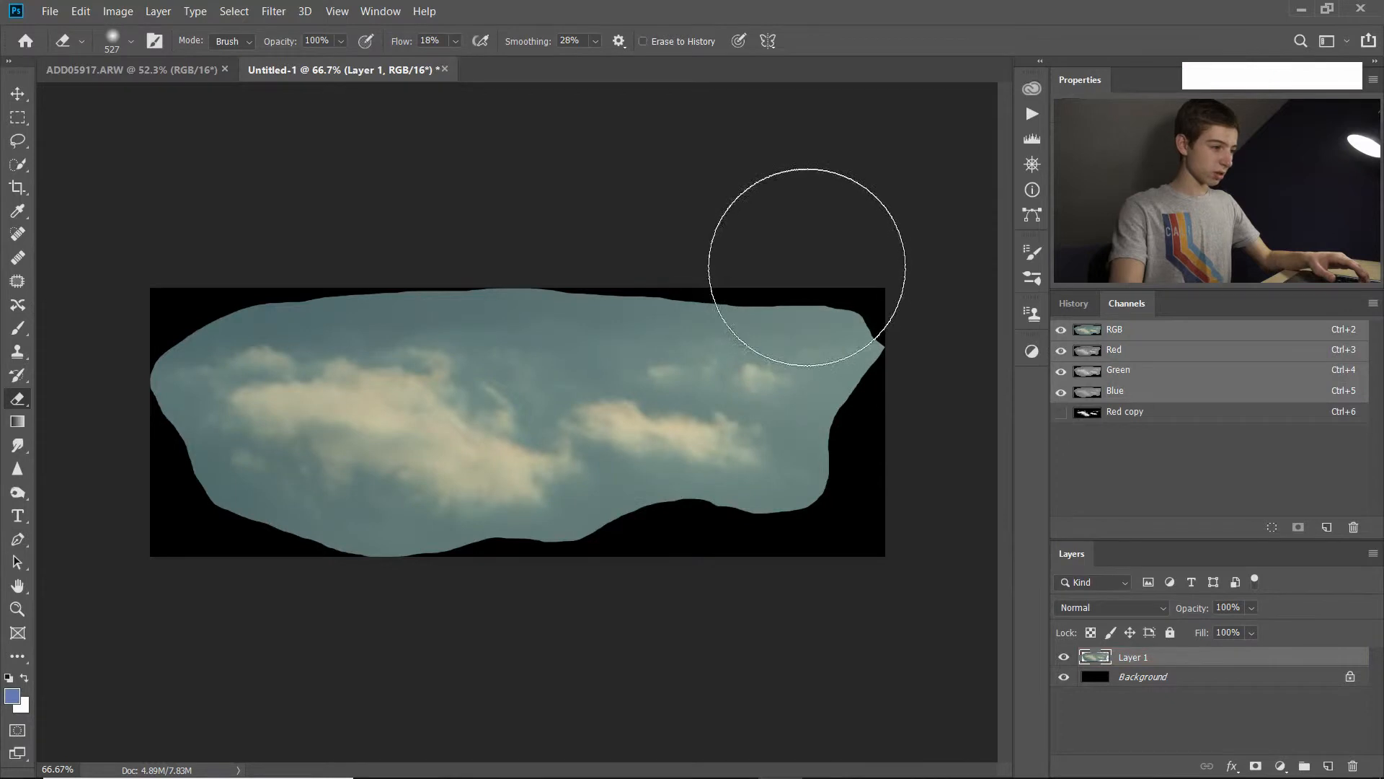
click(1249, 420)
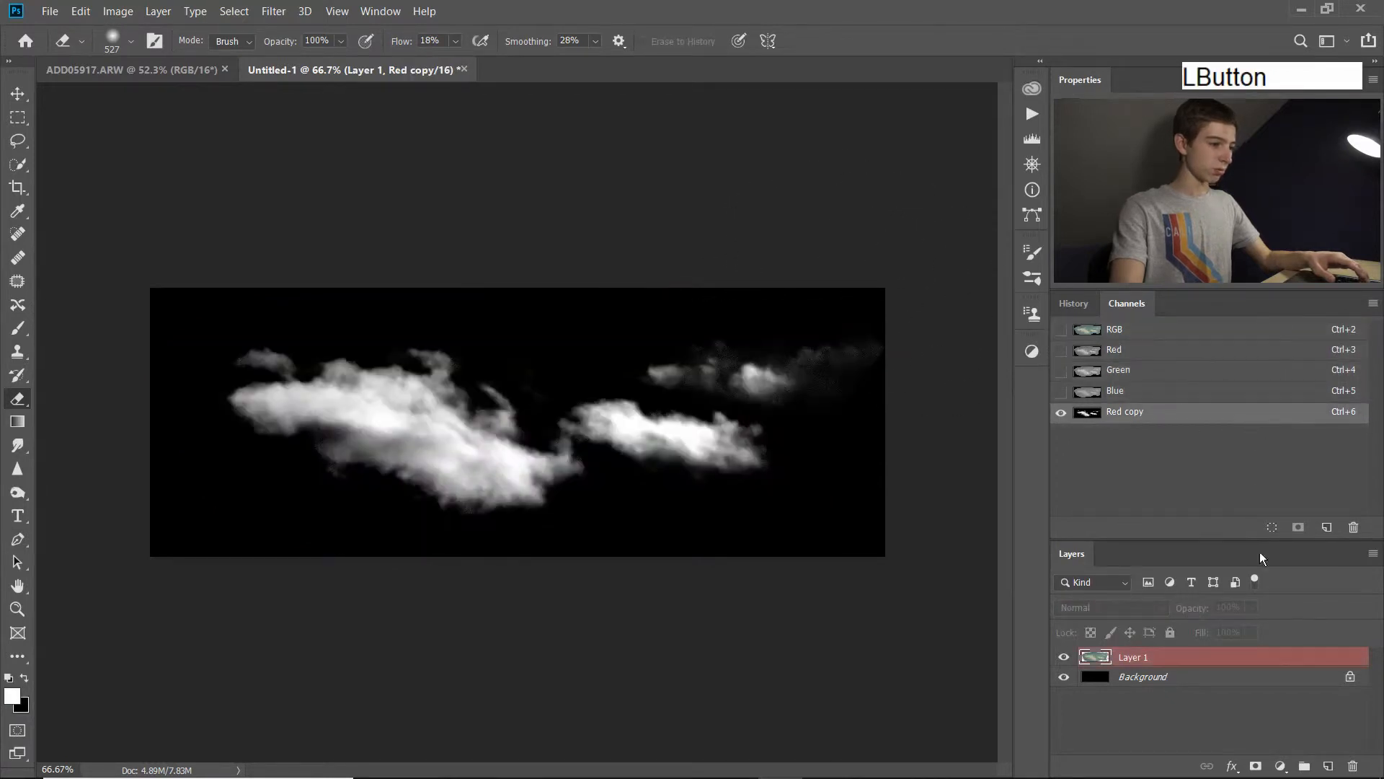
drag(882, 338, 922, 378)
mouse_move(823, 216)
mouse_down()
mouse_move(853, 294)
mouse_move(846, 248)
mouse_move(813, 261)
mouse_move(853, 285)
mouse_up()
Resize the eraser to 555 px with 0% hardness beside the remaining haze at the right end of the Red copy channel.
scroll(819, 324, up, 5)
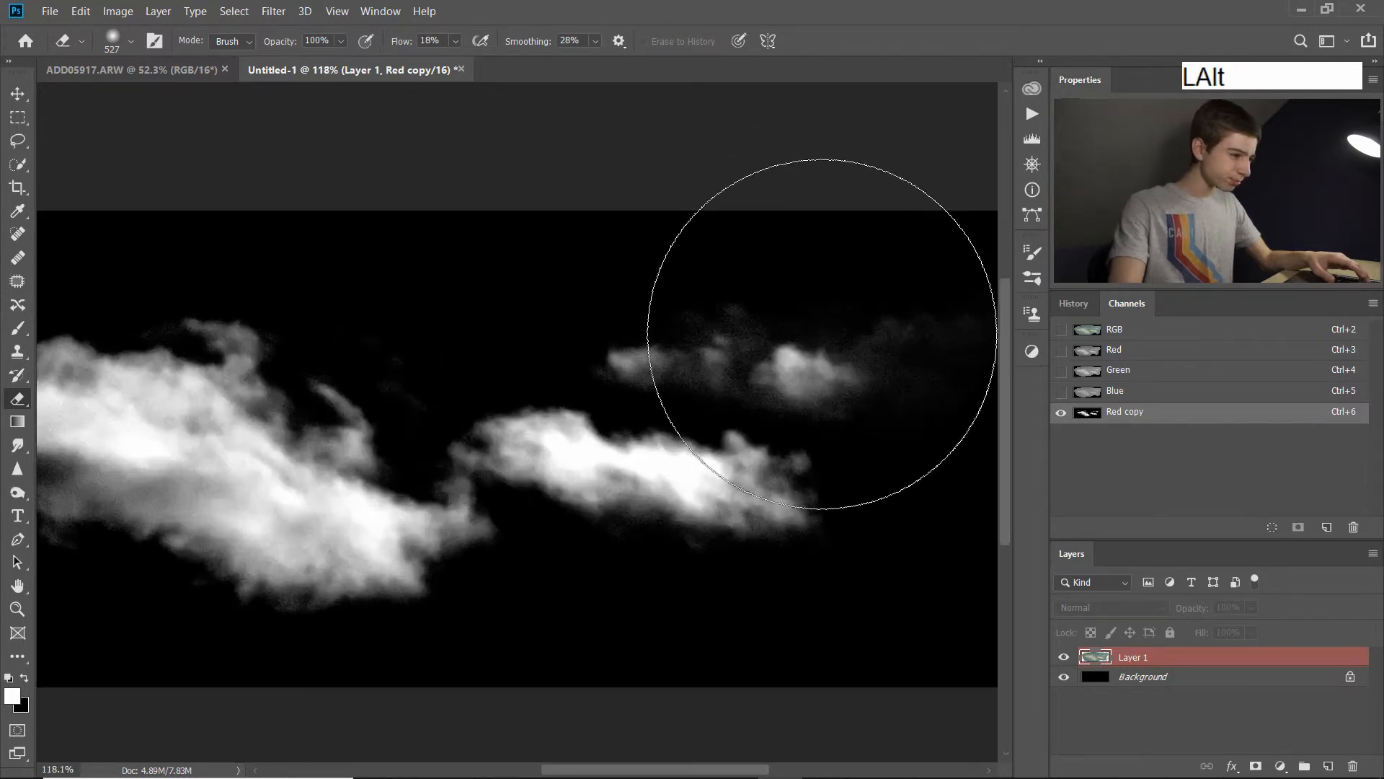
mouse_move(702, 355)
mouse_down()
mouse_move(461, 403)
mouse_move(466, 482)
mouse_move(430, 474)
mouse_up()
mouse_move(556, 398)
mouse_down()
mouse_move(600, 408)
mouse_move(678, 153)
mouse_move(636, 264)
mouse_move(646, 127)
mouse_move(629, 667)
mouse_move(652, 5)
mouse_up()
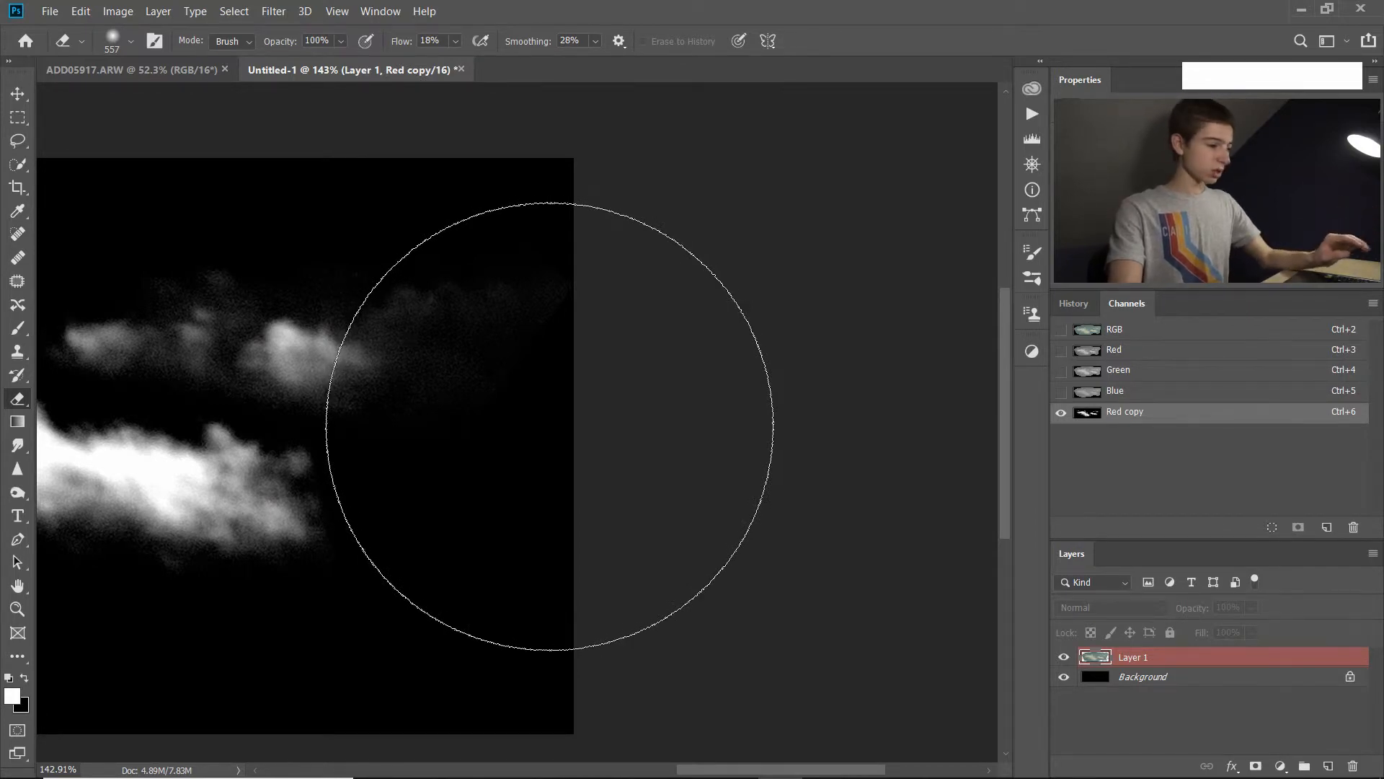
alt+right_click(549, 426)
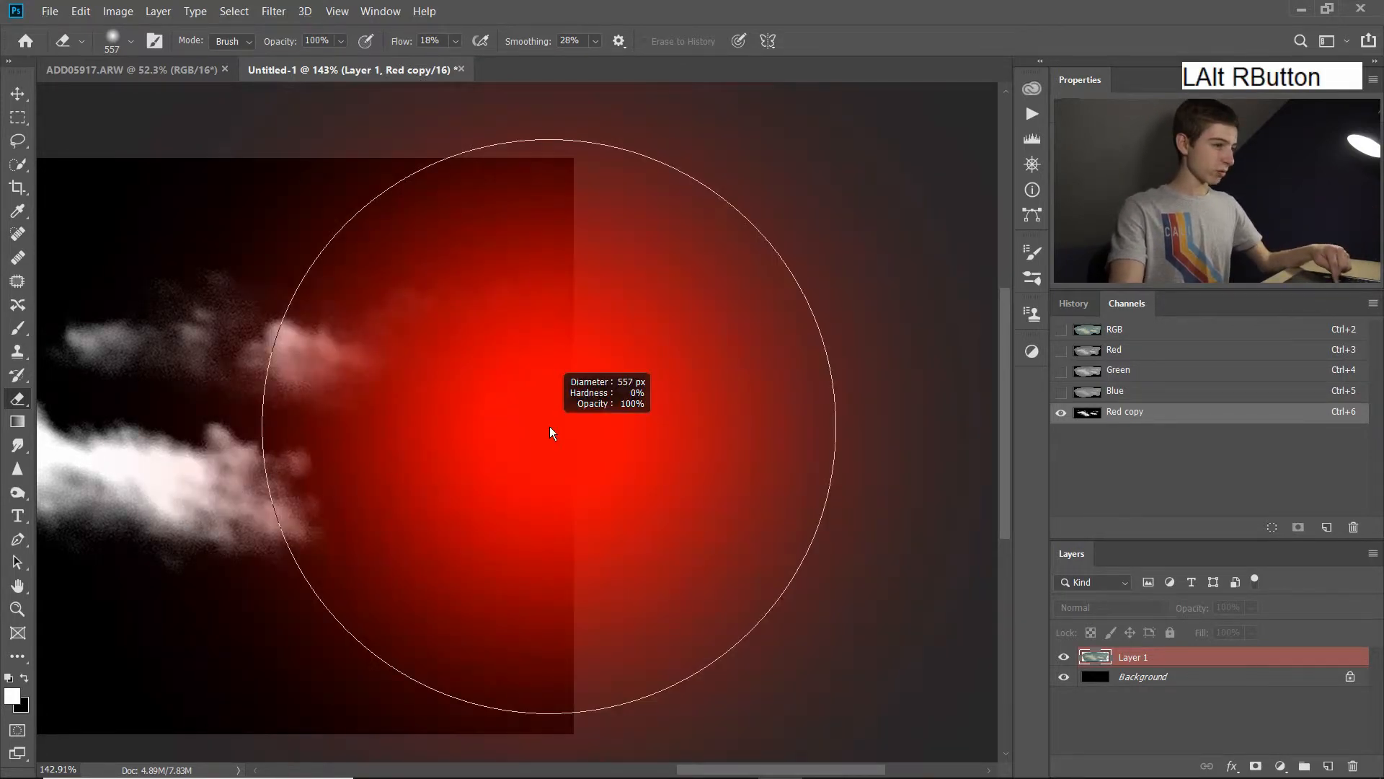
mouse_move(544, 431)
mouse_down()
mouse_move(594, 302)
mouse_move(577, 312)
mouse_move(617, 388)
mouse_move(612, 420)
mouse_move(678, 274)
mouse_move(612, 676)
mouse_move(608, 227)
mouse_up()
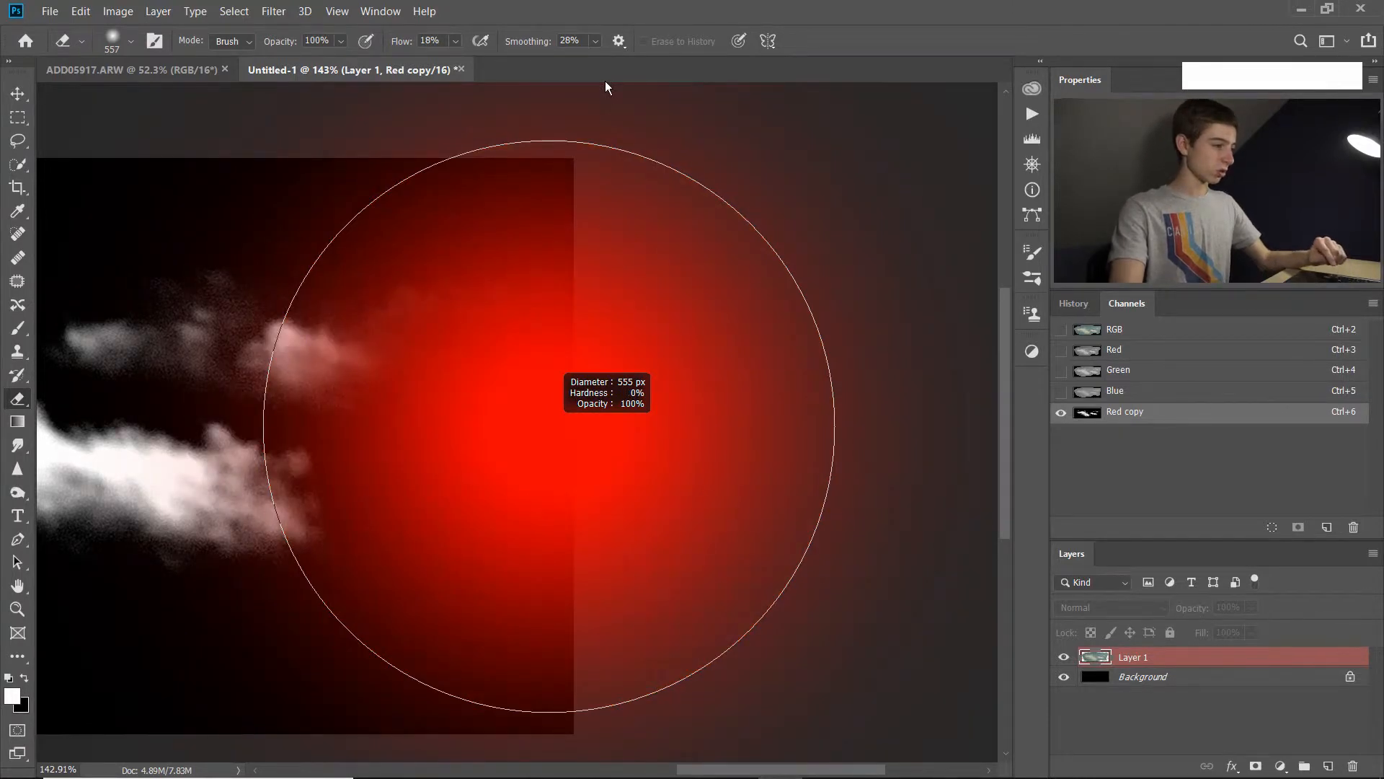
drag(605, 86, 510, 293)
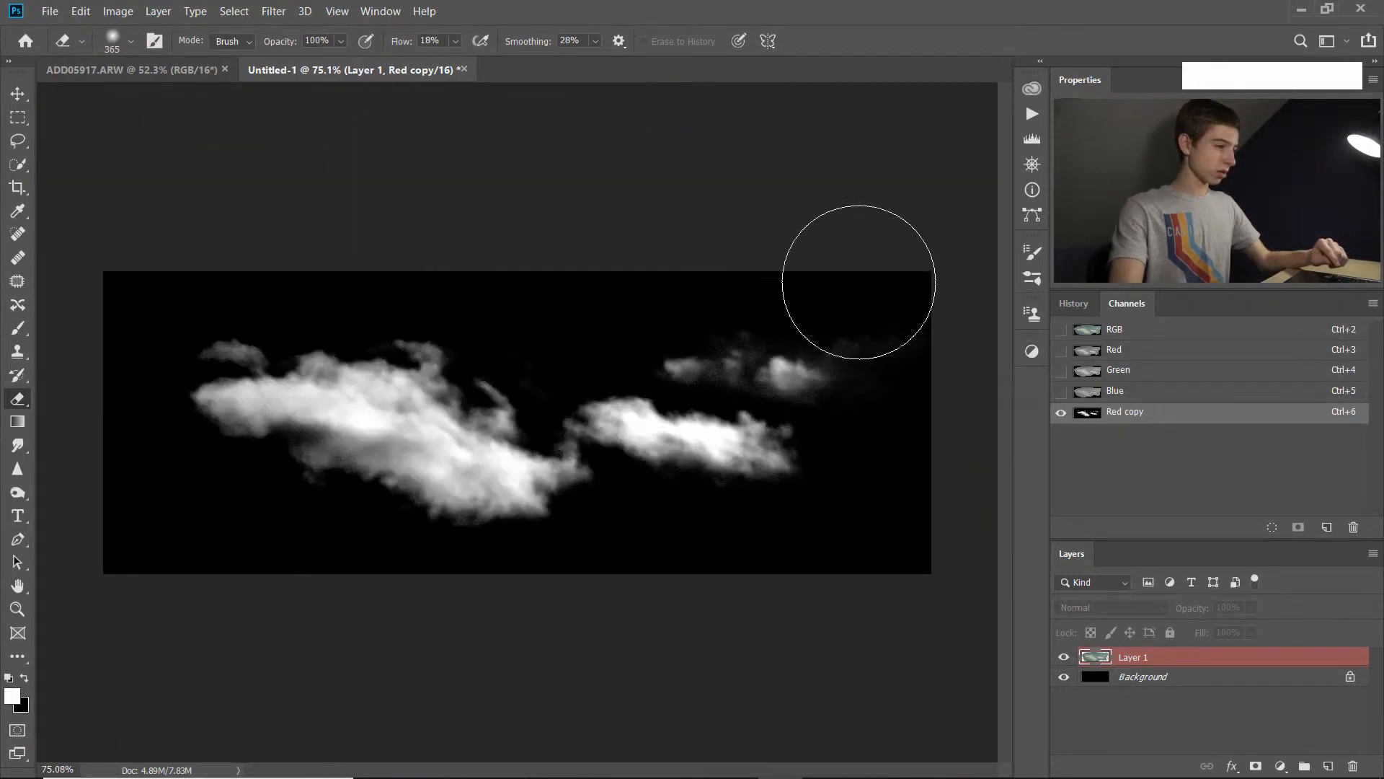
Load the cleaned-up Red copy channel's bright cloud areas as a selection.
mouse_move(869, 274)
mouse_down()
mouse_move(926, 302)
mouse_move(858, 262)
mouse_up()
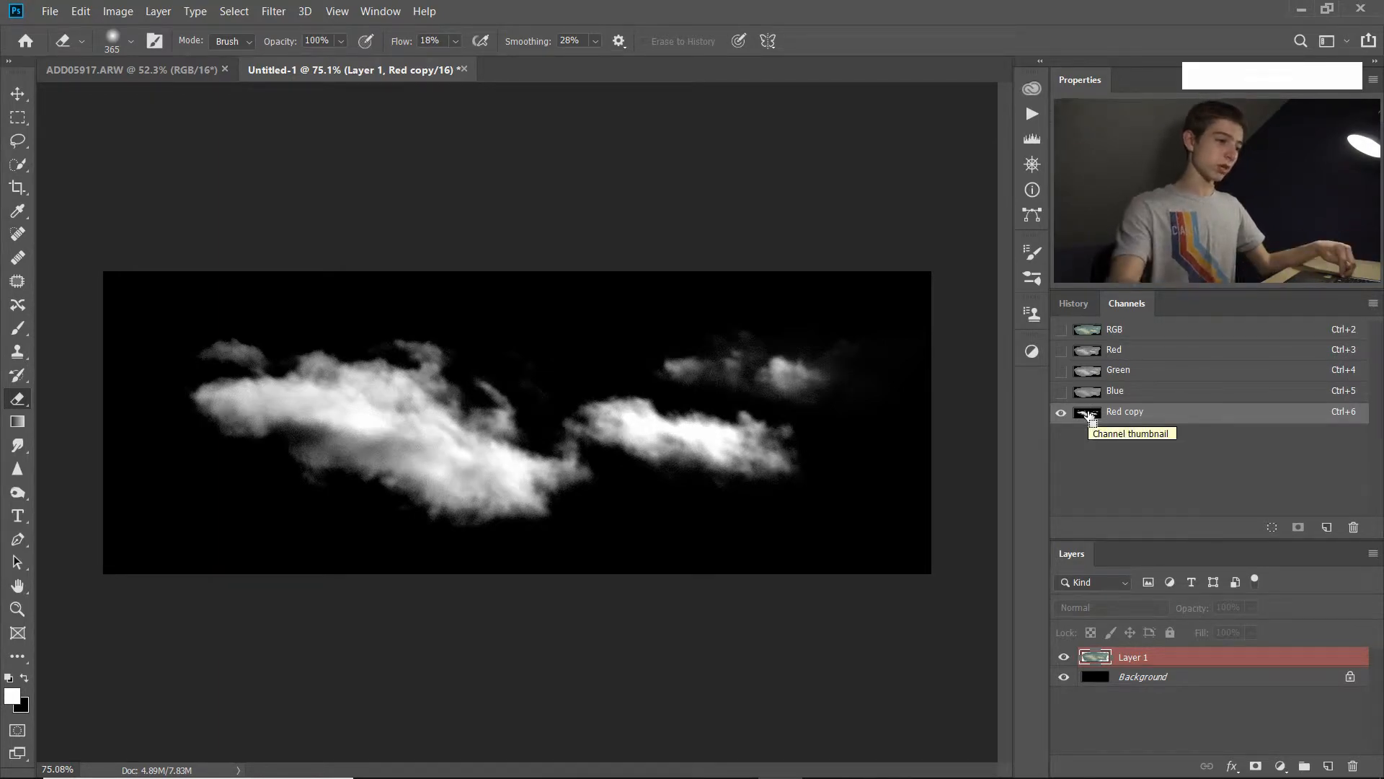
ctrl+click(1146, 460)
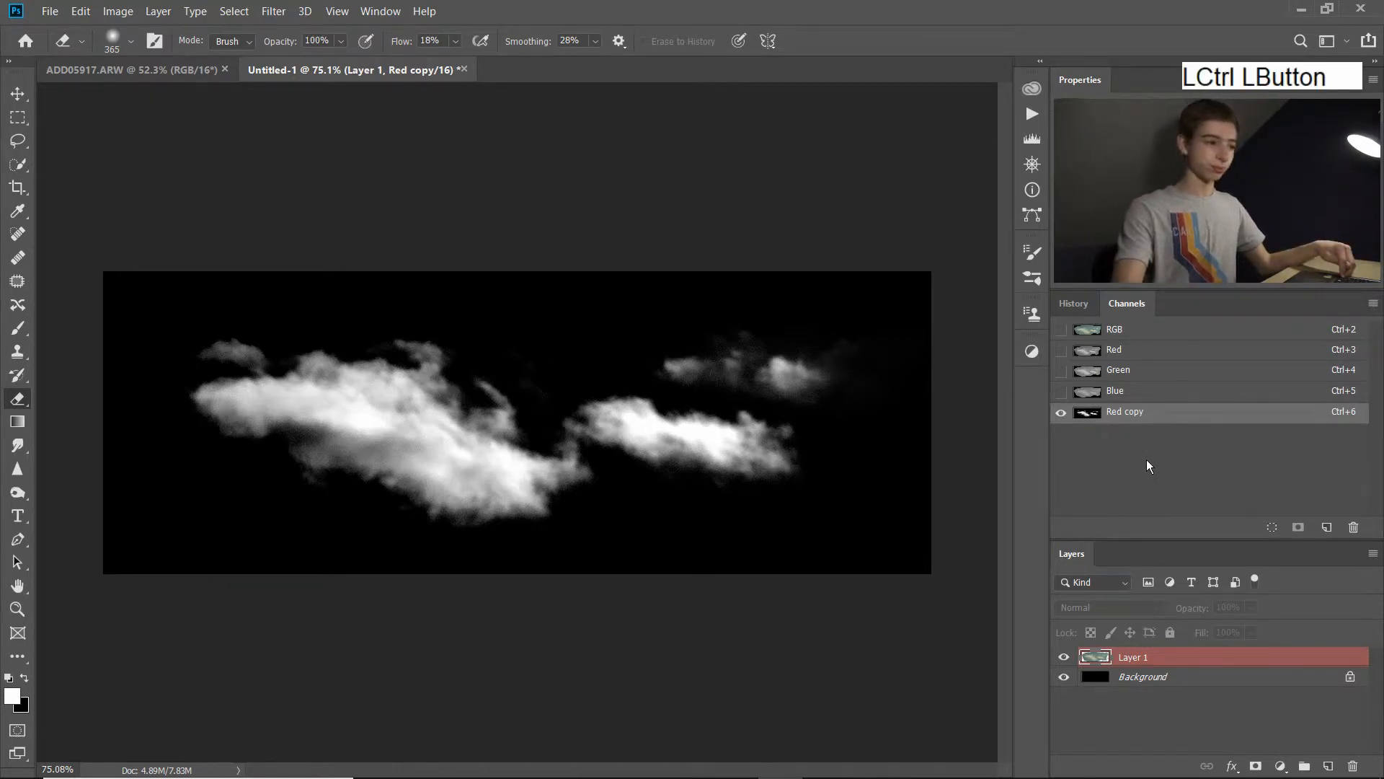
ctrl+click(1091, 422)
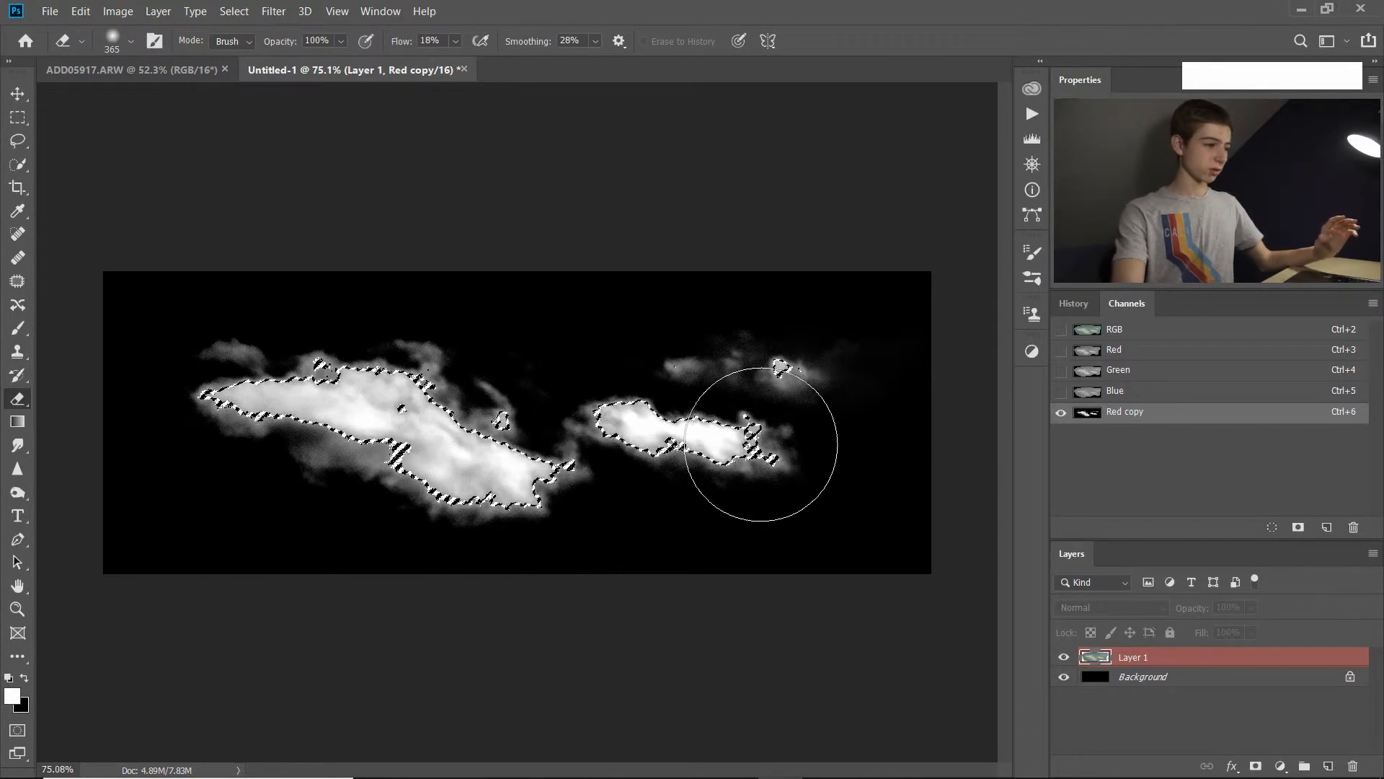
Define a brush preset named Clouds/Fog 5 from the selected clouds and resize the new brush to 415 px.
scroll(496, 490, down, 1)
key(space)
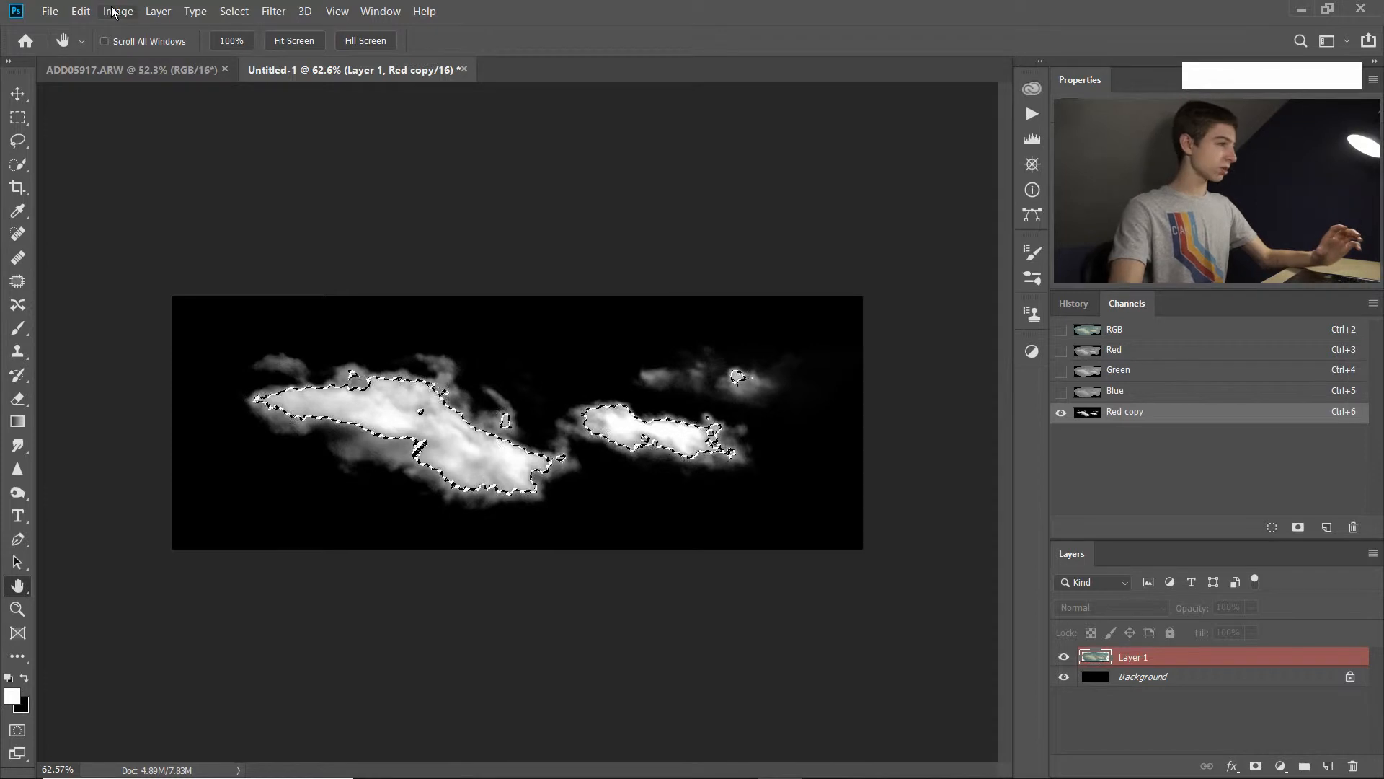
click(79, 13)
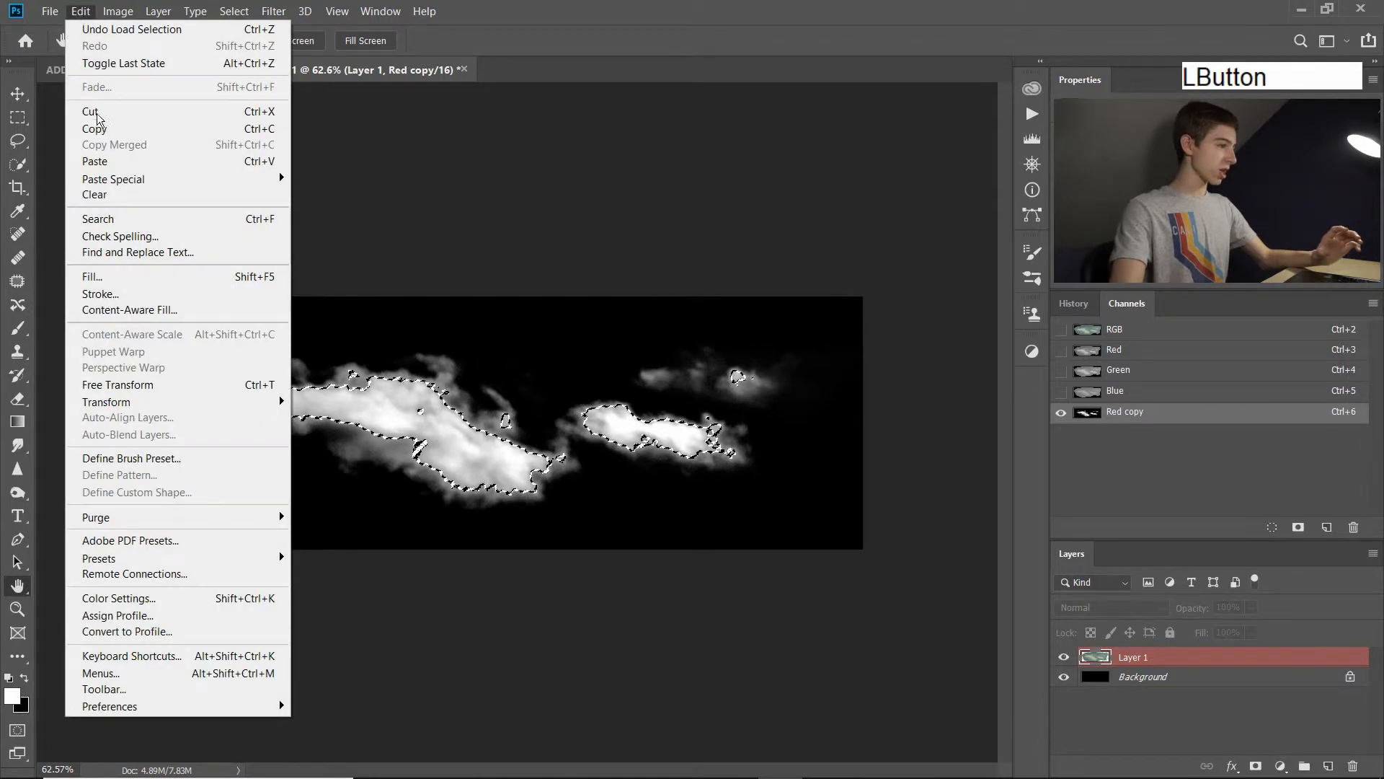
click(165, 458)
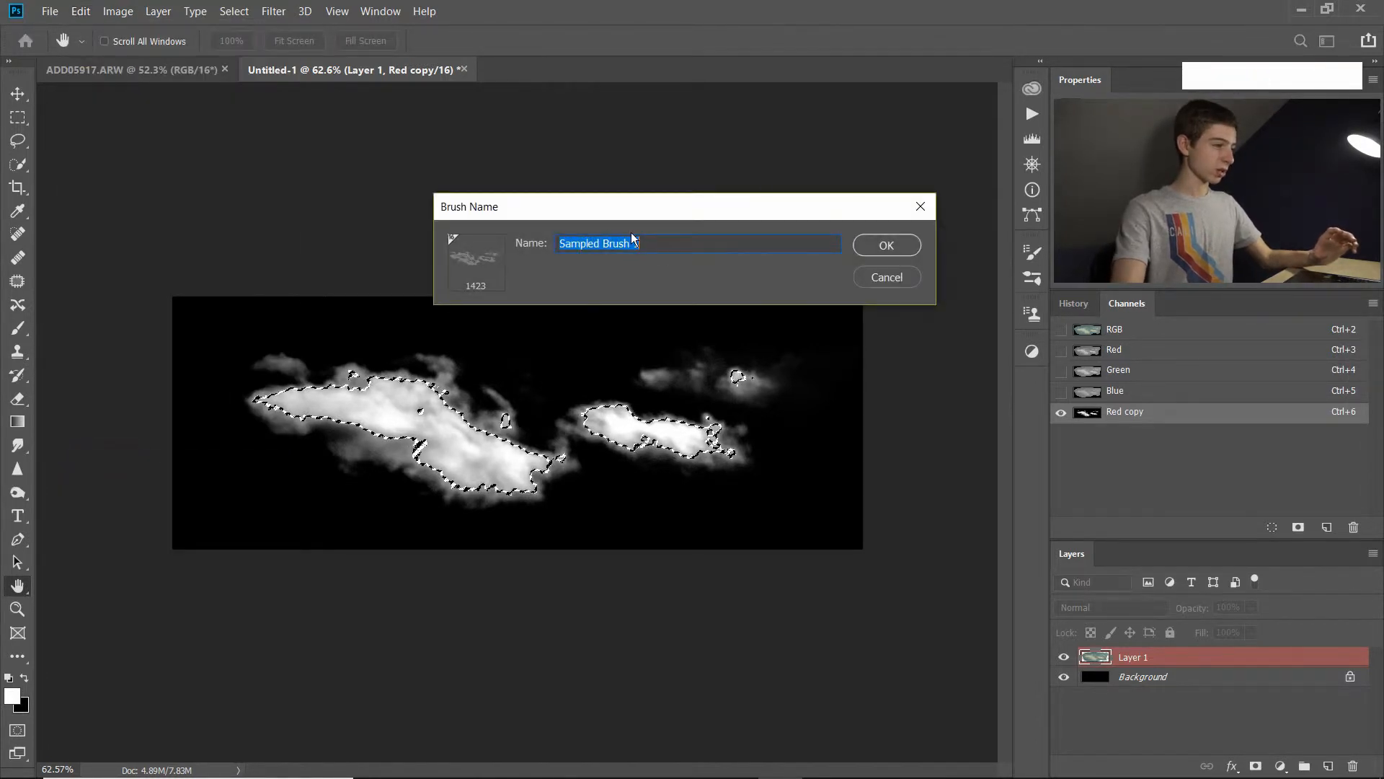
click(528, 245)
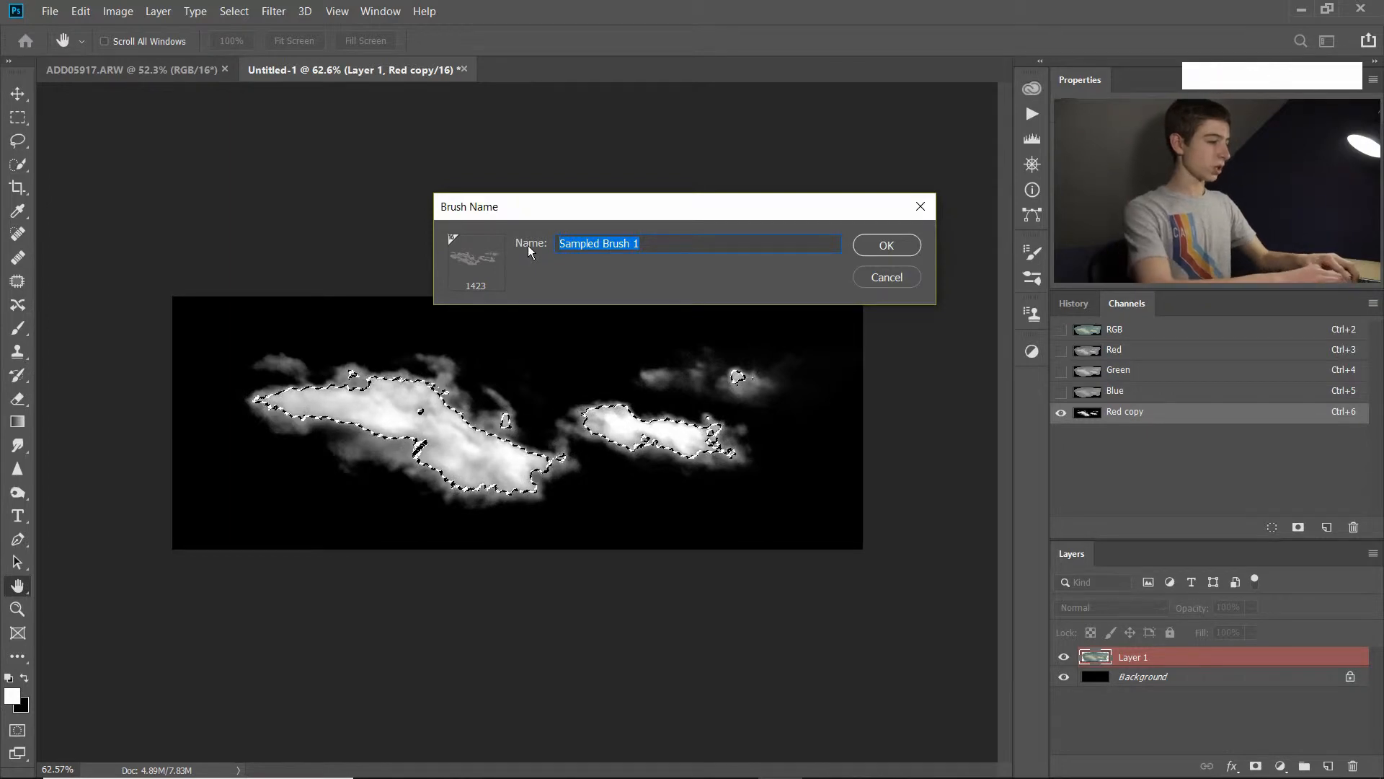
text(Clouds/Fog 5)
click(886, 245)
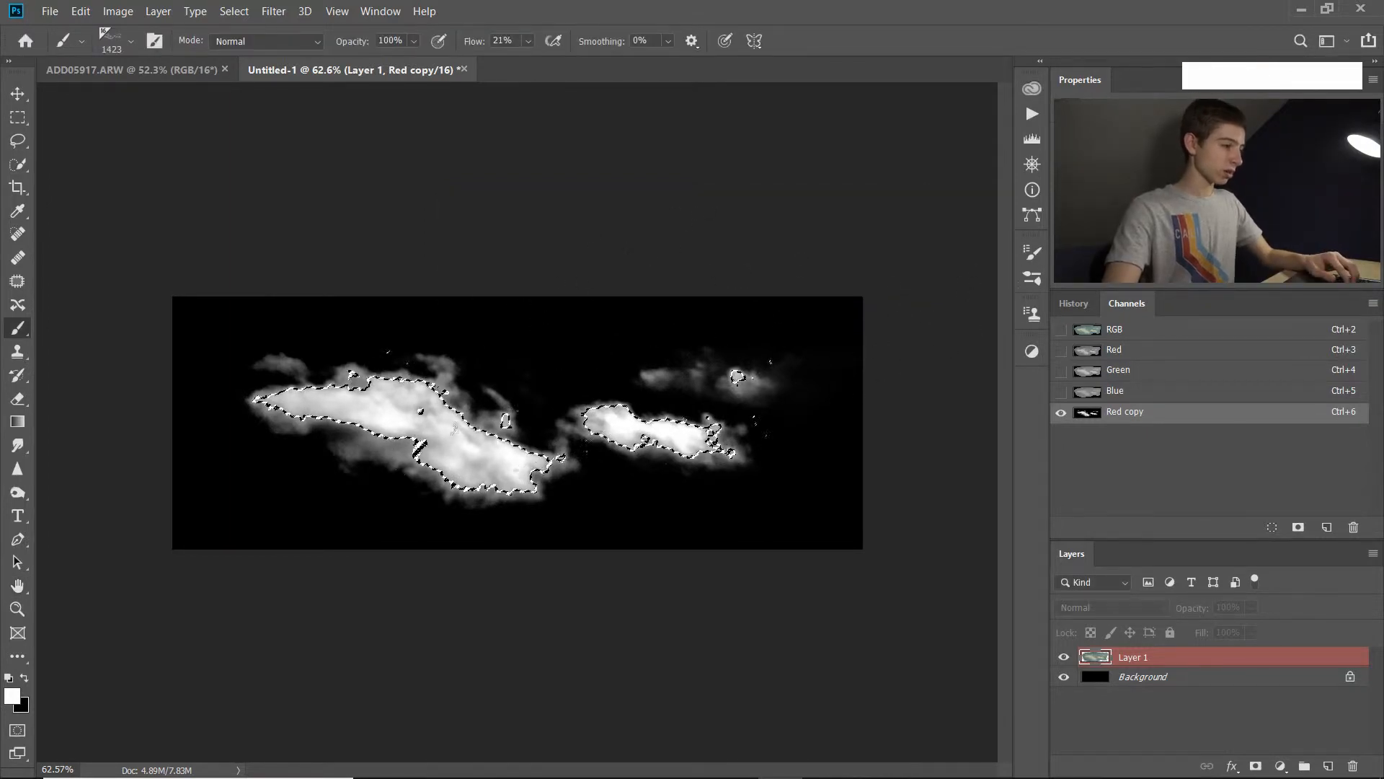
alt+right_click(507, 381)
drag(506, 381, 251, 380)
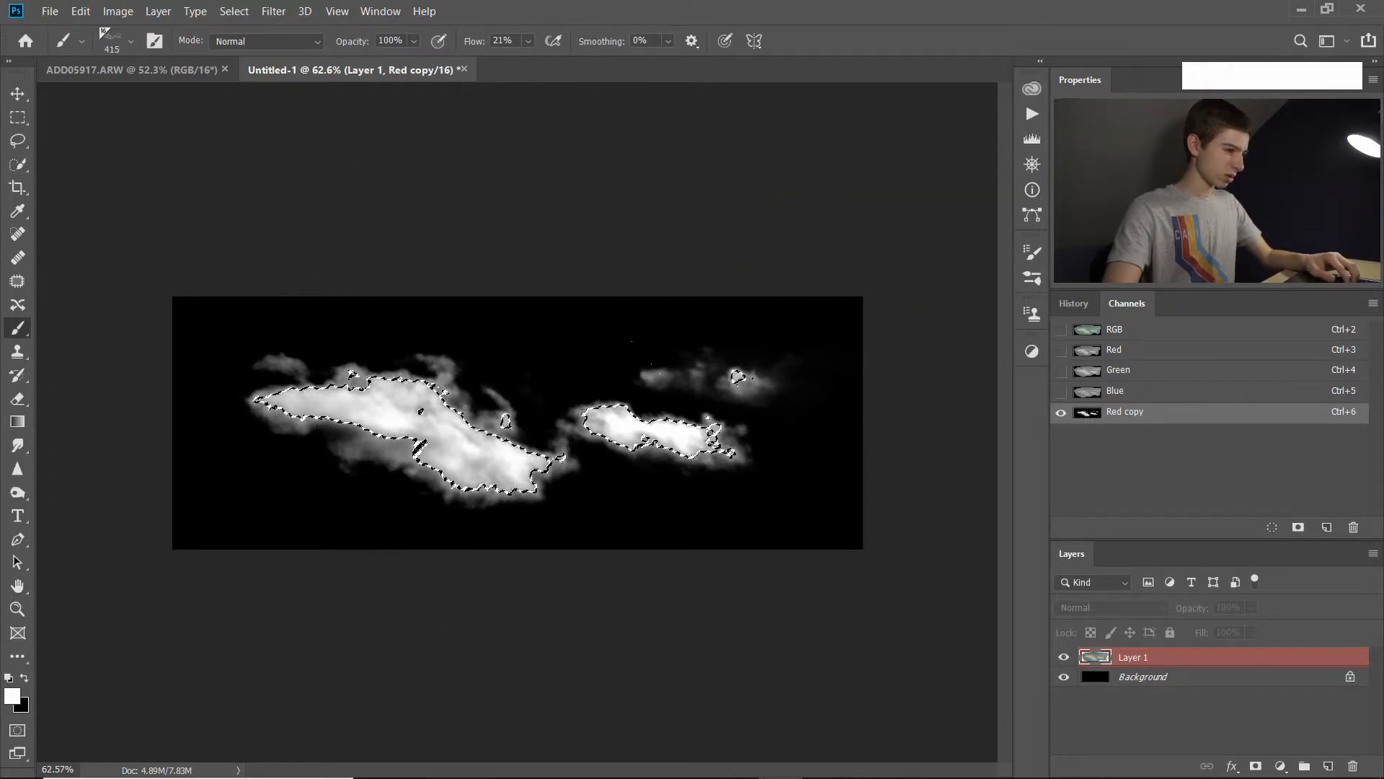
Add a new layer shown on its own, clear the selection, and fill the layer with black using the Paint Bucket.
click(1329, 766)
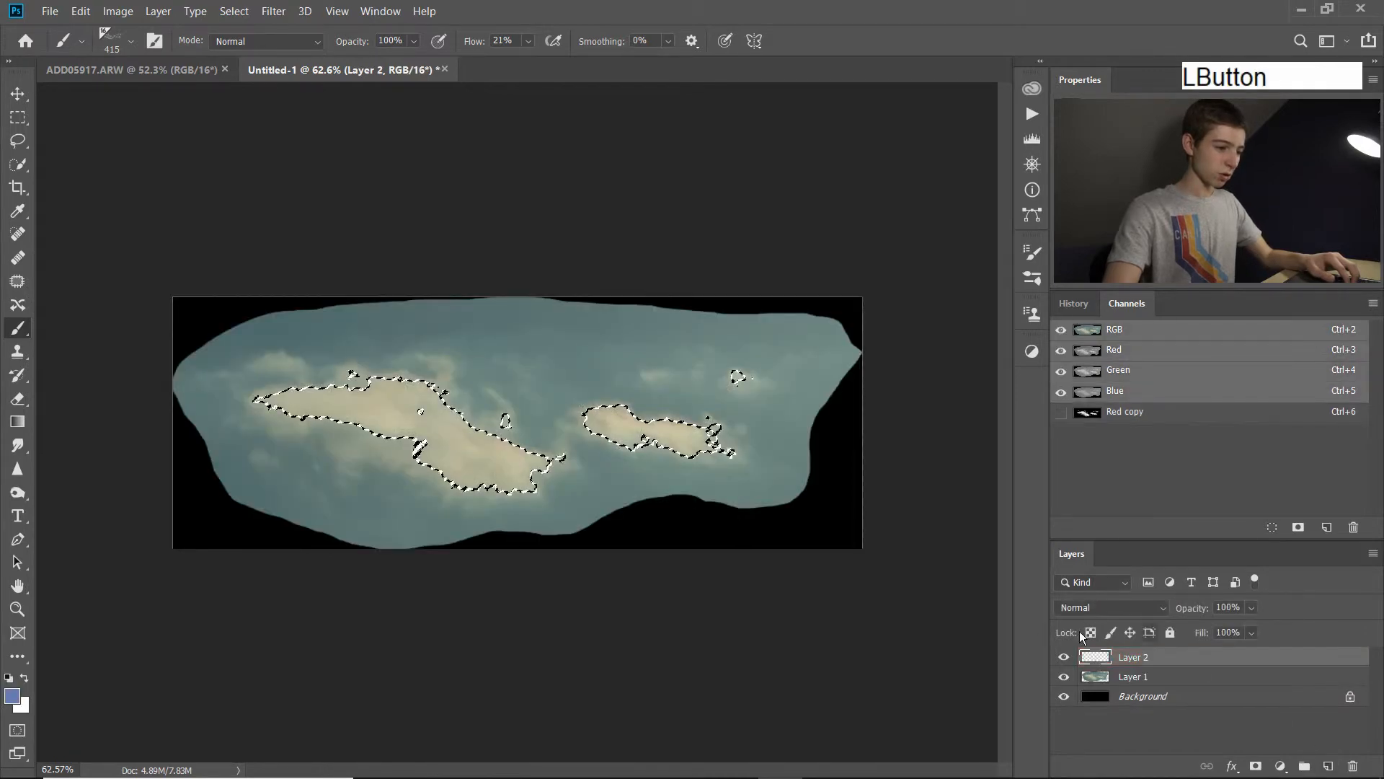
alt+click(1063, 657)
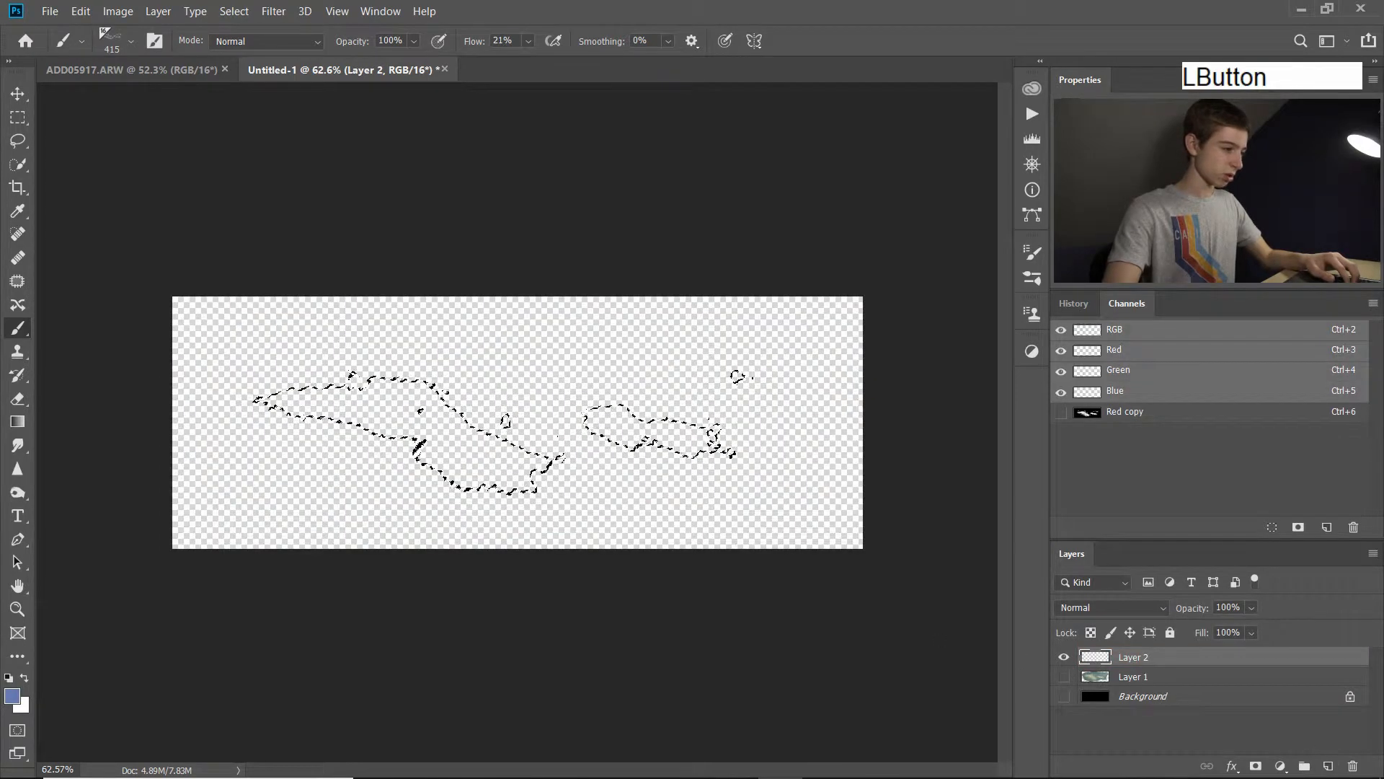
key(ctrl+d)
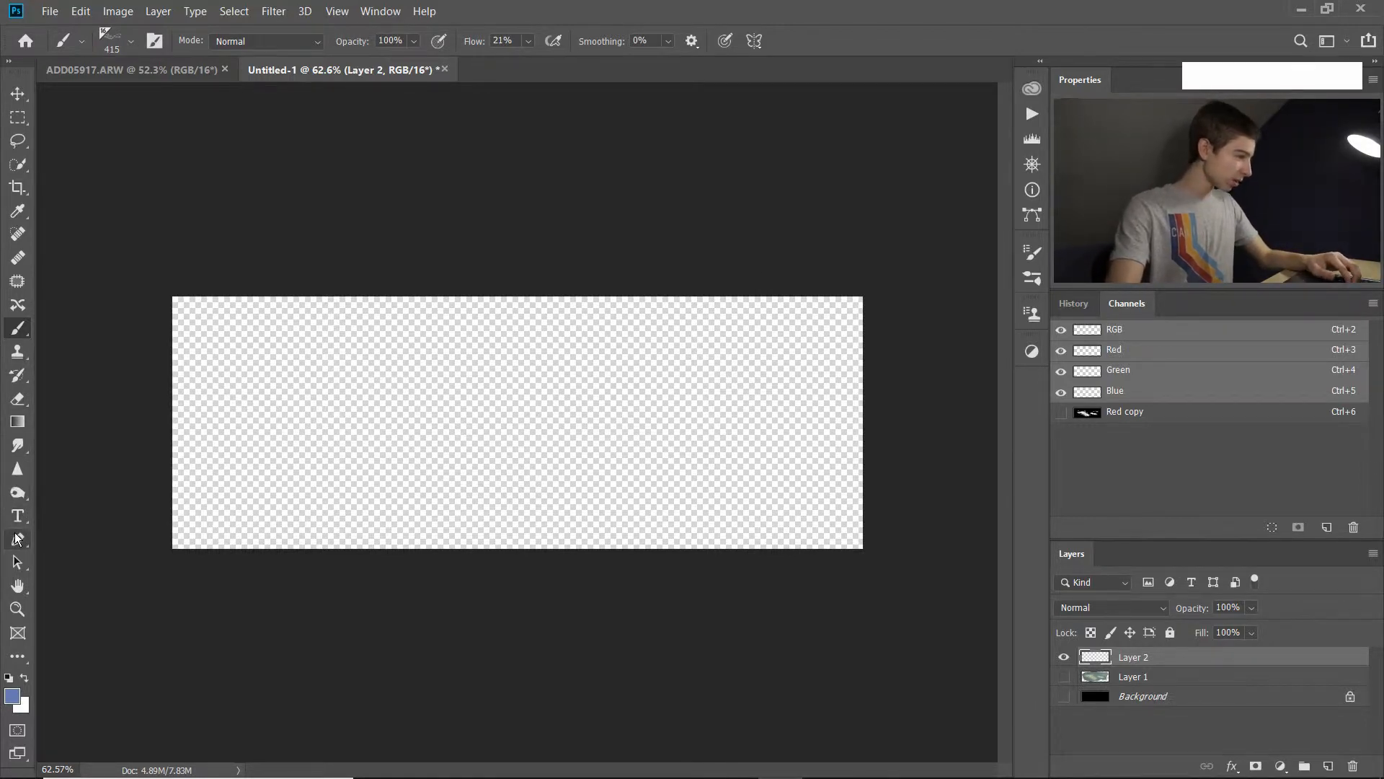
key(g)
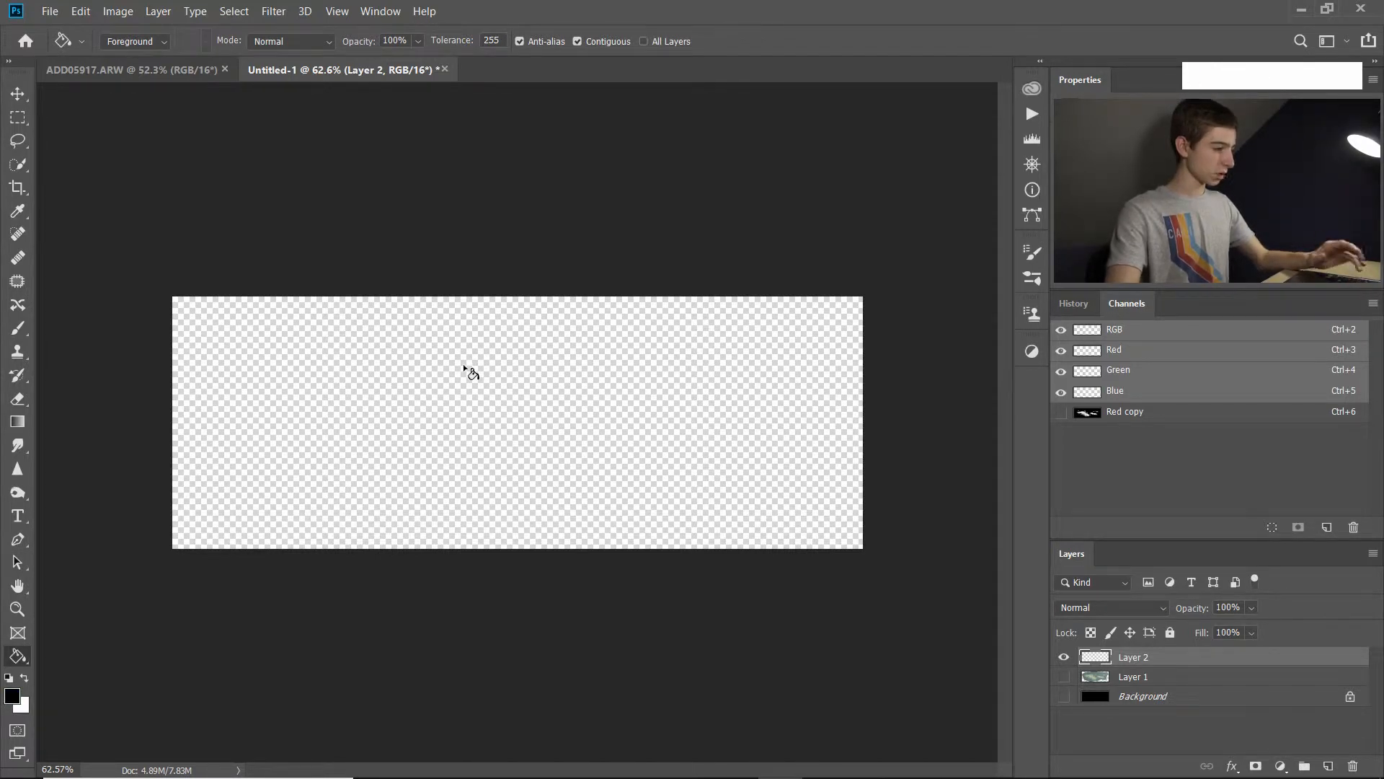
click(481, 403)
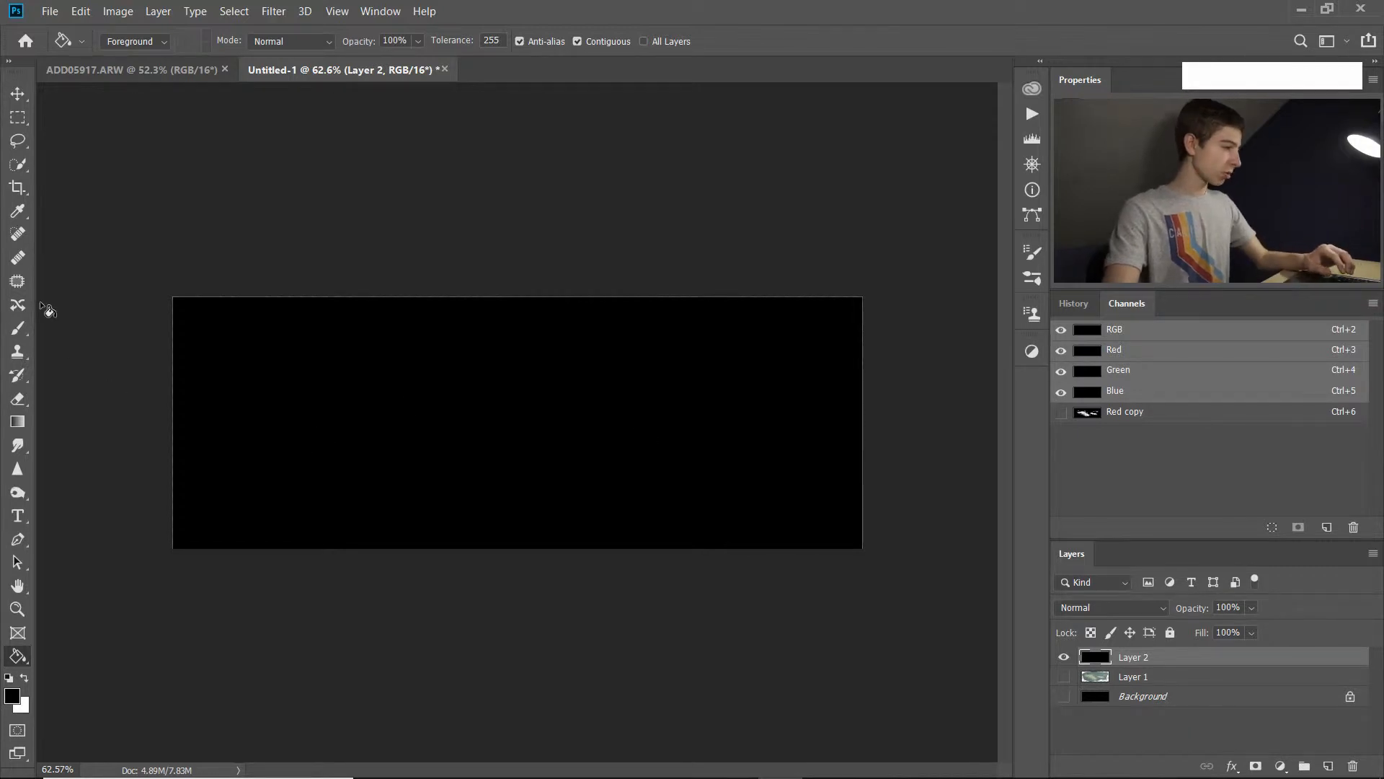
Resize the cloud brush to 426 px, make white the foreground colour, and paint a test stroke on Layer 2 that is undone.
click(18, 328)
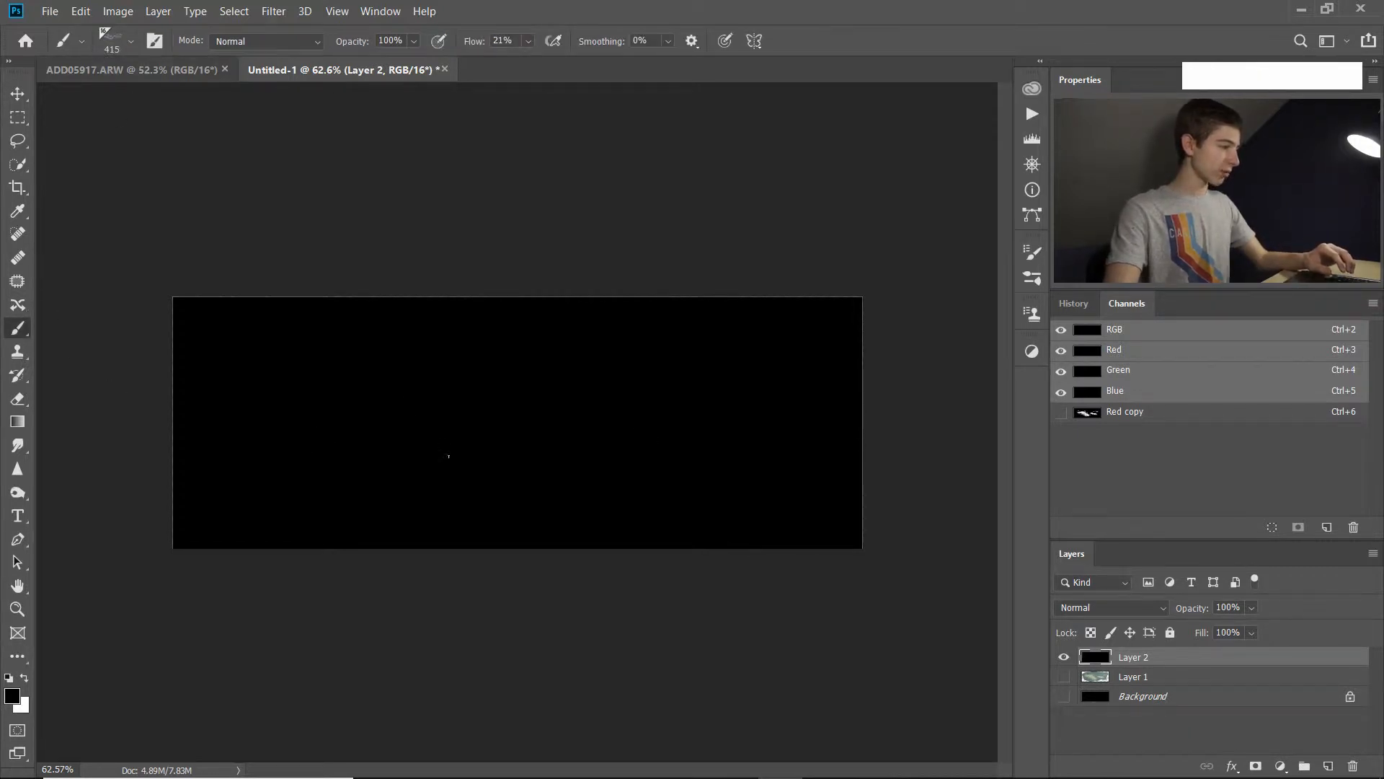
mouse_move(397, 441)
mouse_down()
mouse_move(454, 442)
mouse_move(317, 408)
mouse_up()
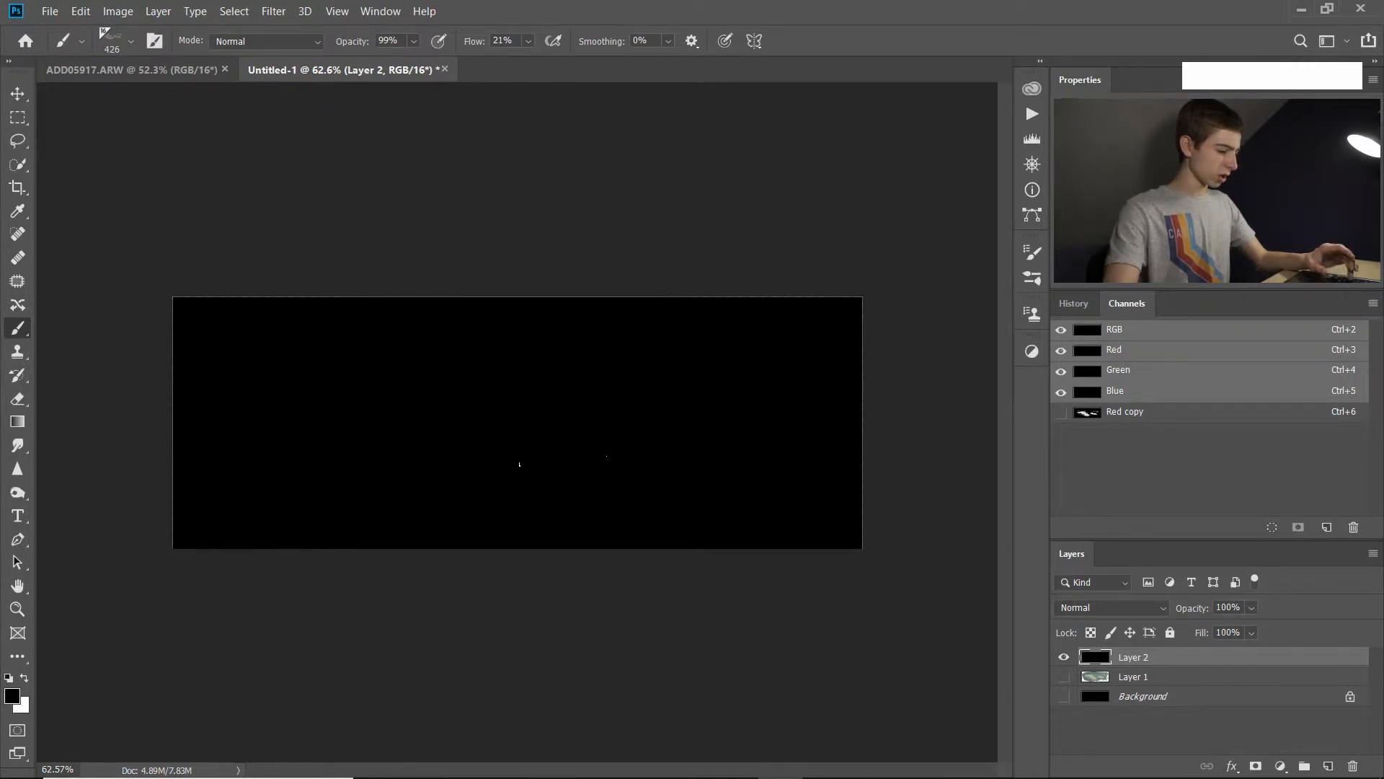
key(x)
mouse_move(300, 417)
mouse_down()
mouse_move(649, 434)
mouse_move(749, 422)
mouse_move(764, 360)
mouse_move(746, 405)
mouse_up()
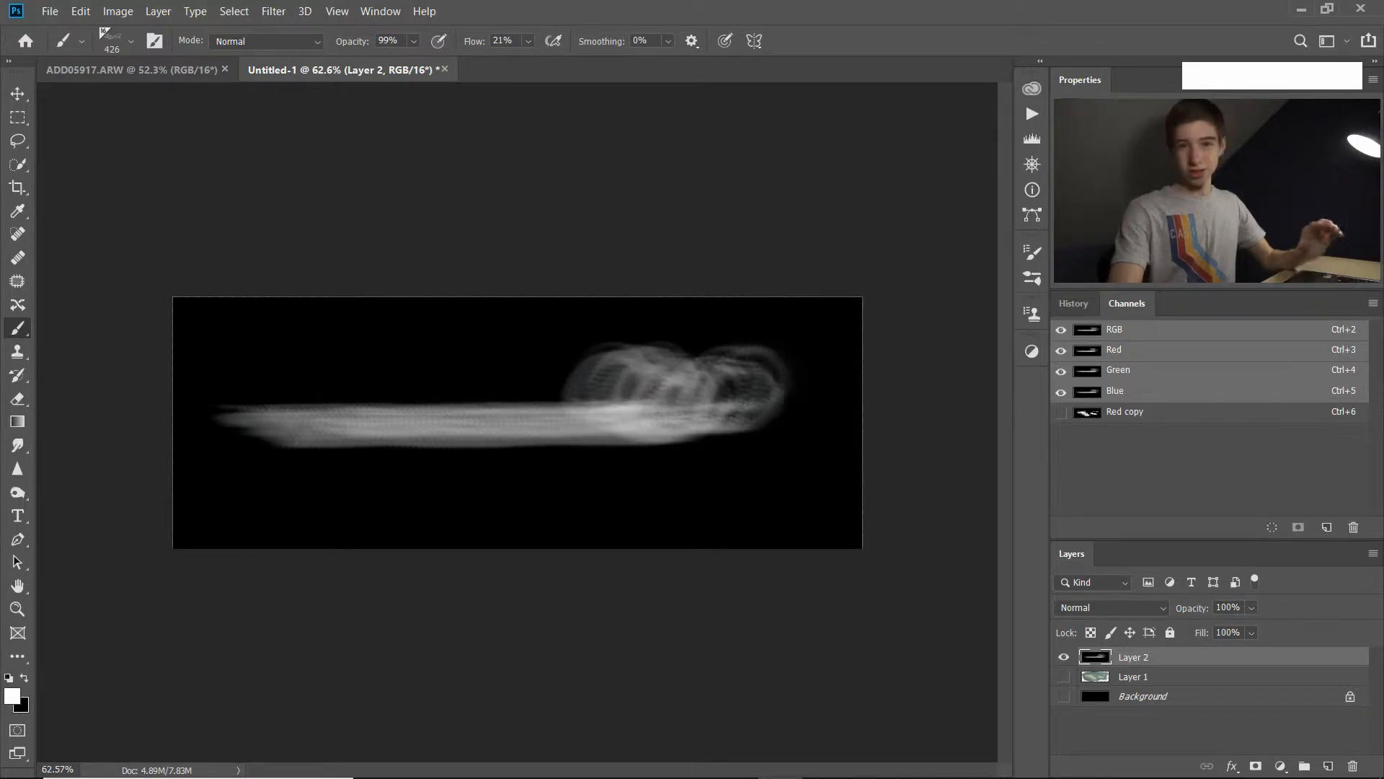
key(ctrl+z)
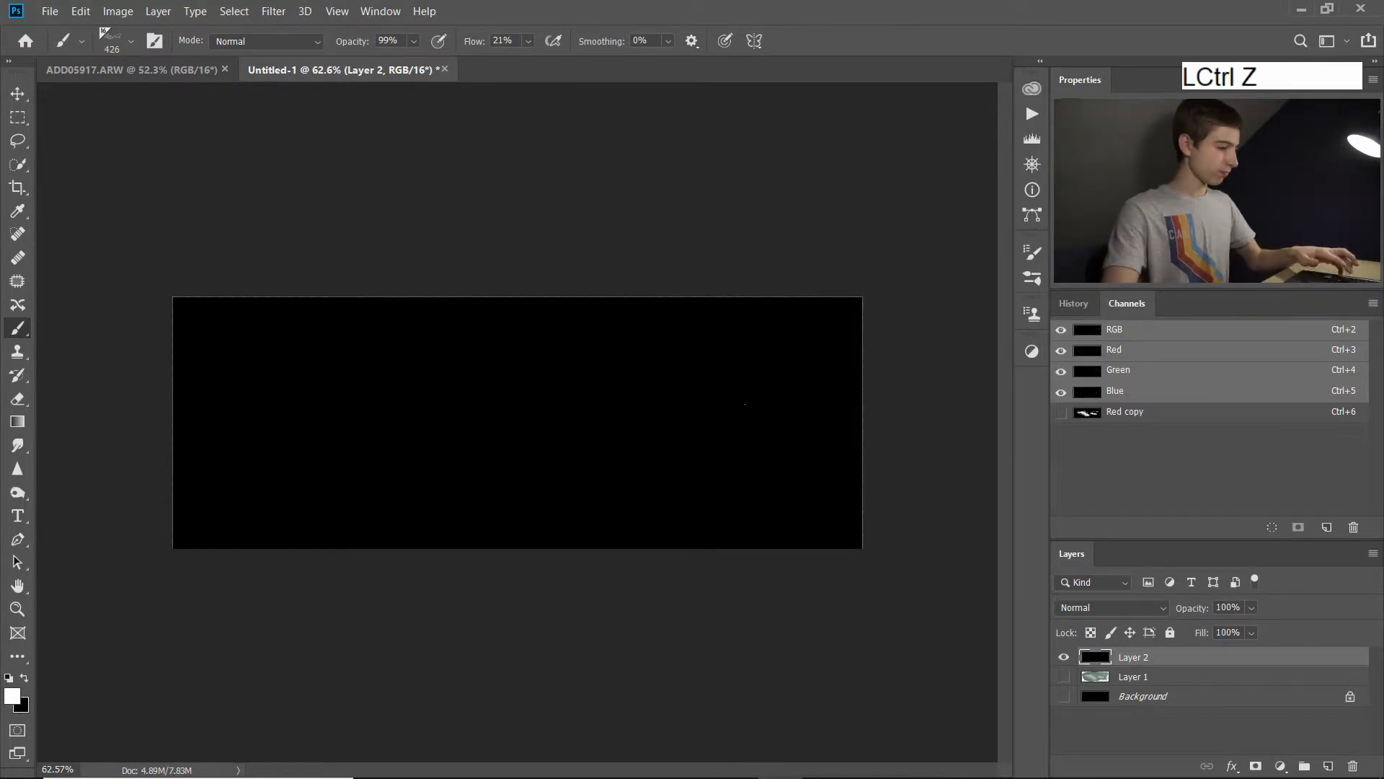
Enable Shape Dynamics for the cloud brush with Size Jitter at 100%, and try it with a stroke that is undone.
click(160, 46)
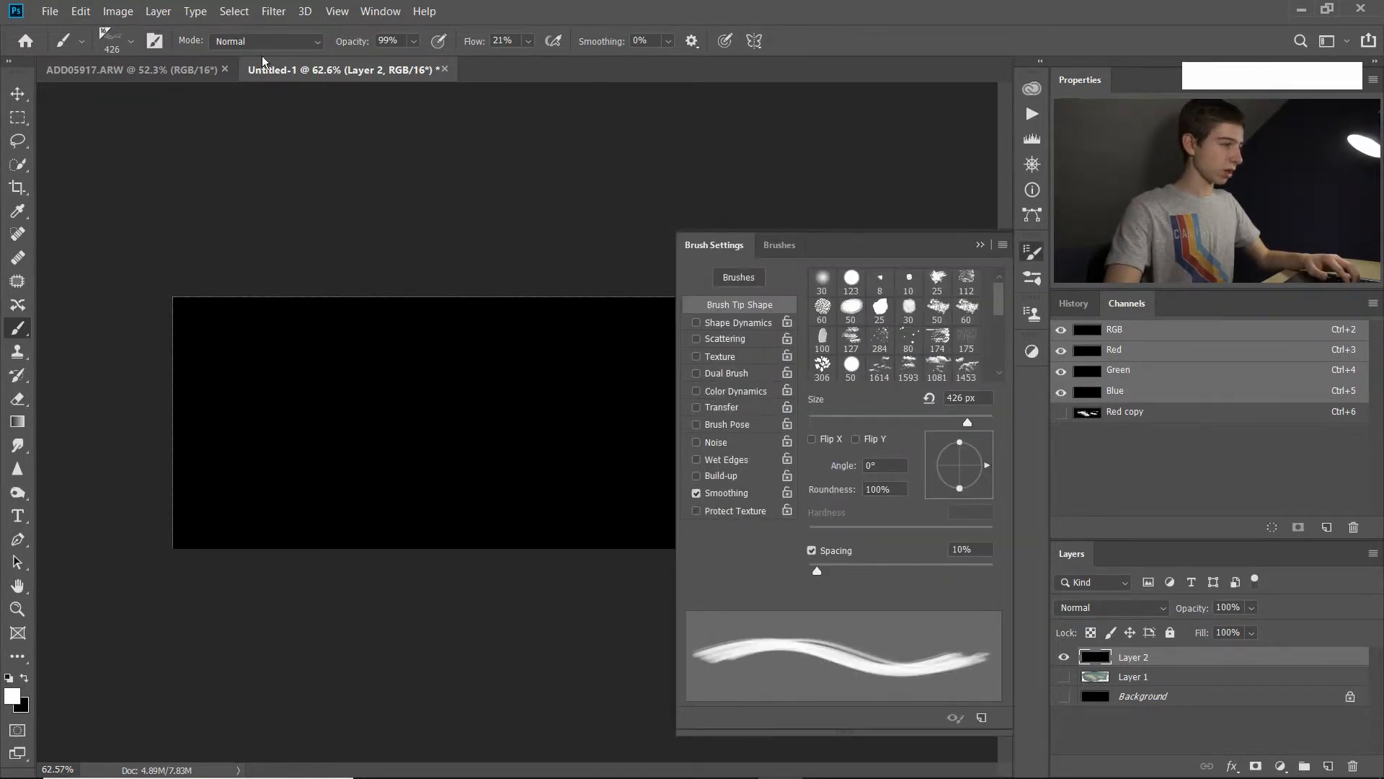
drag(866, 245, 1128, 220)
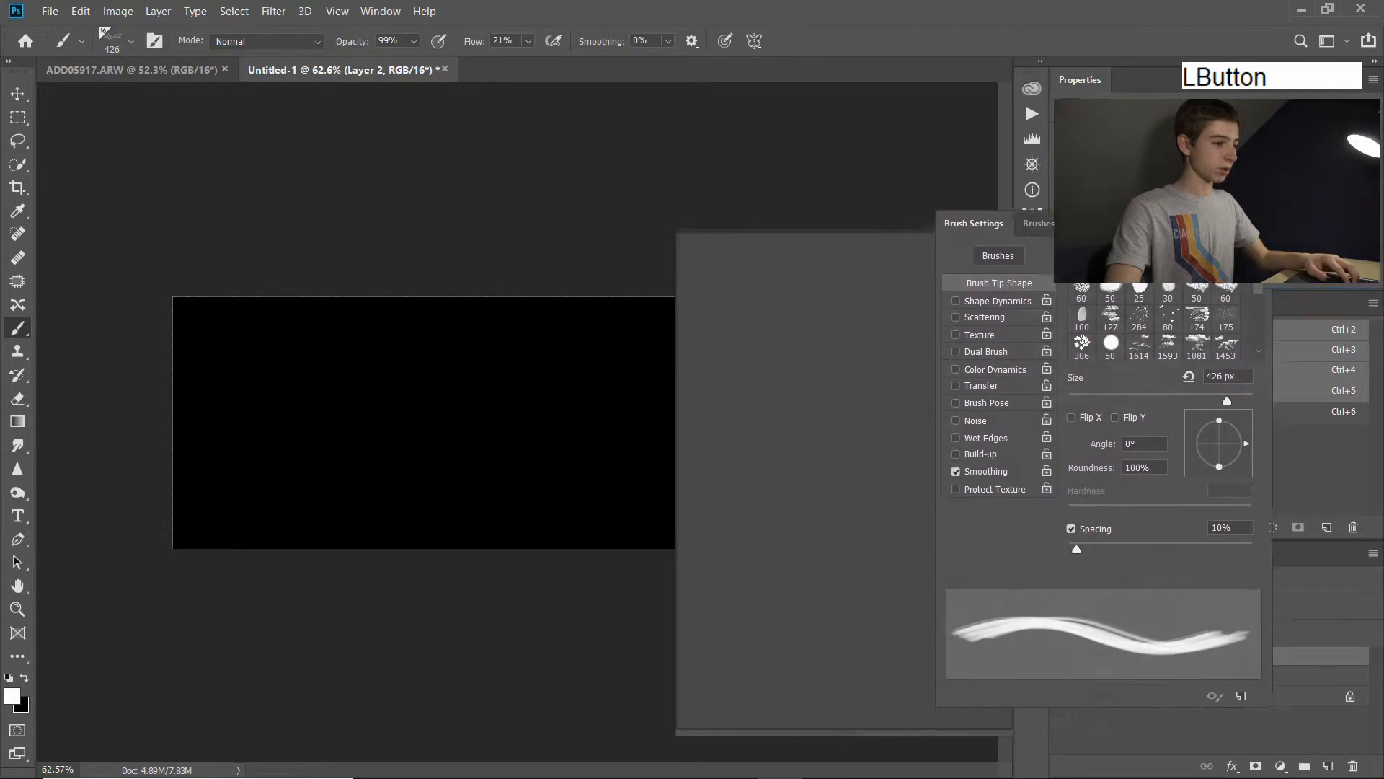
click(1002, 299)
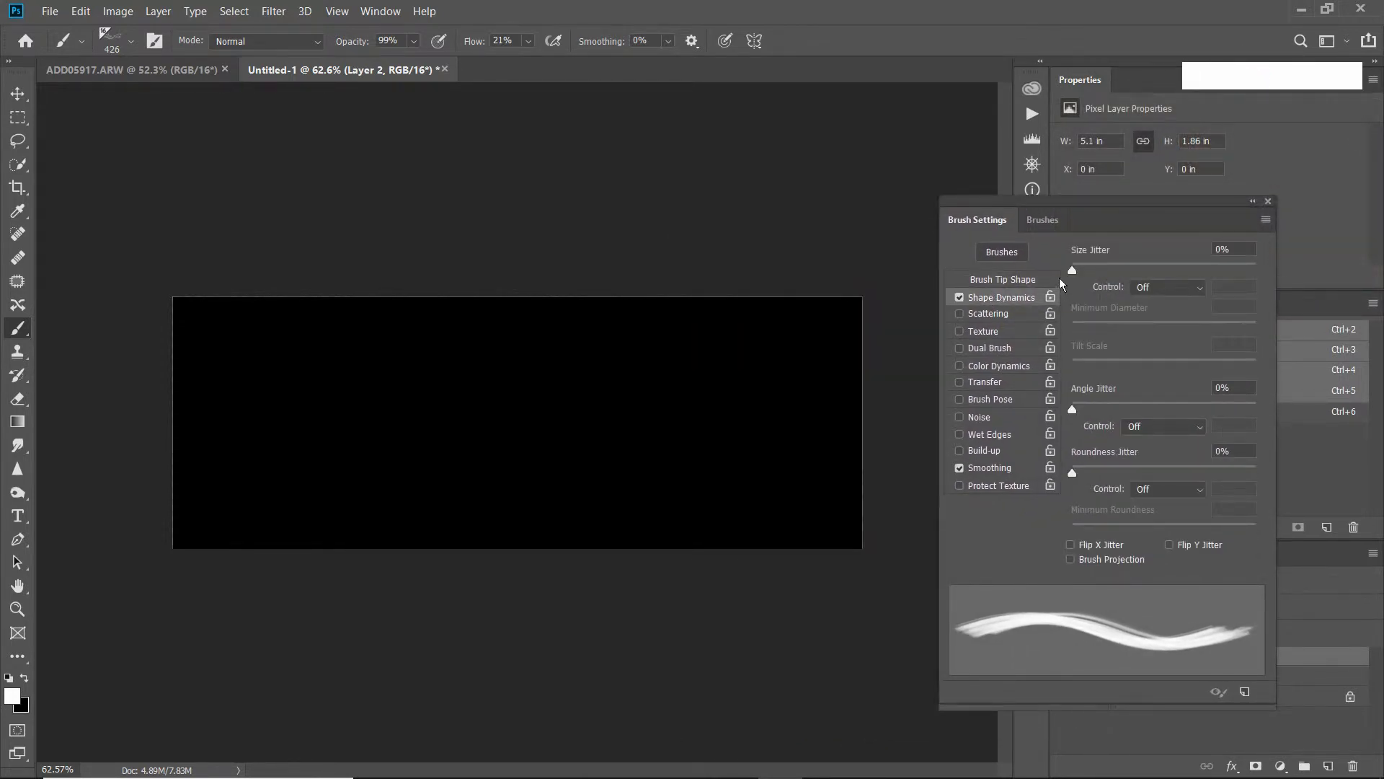
mouse_move(1075, 265)
mouse_down()
mouse_move(1211, 277)
mouse_move(1217, 323)
mouse_up()
mouse_move(274, 408)
mouse_down()
mouse_move(444, 412)
mouse_move(512, 376)
mouse_move(613, 406)
mouse_move(599, 452)
mouse_move(558, 410)
mouse_move(616, 423)
mouse_move(768, 382)
mouse_up()
key(ctrl+z)
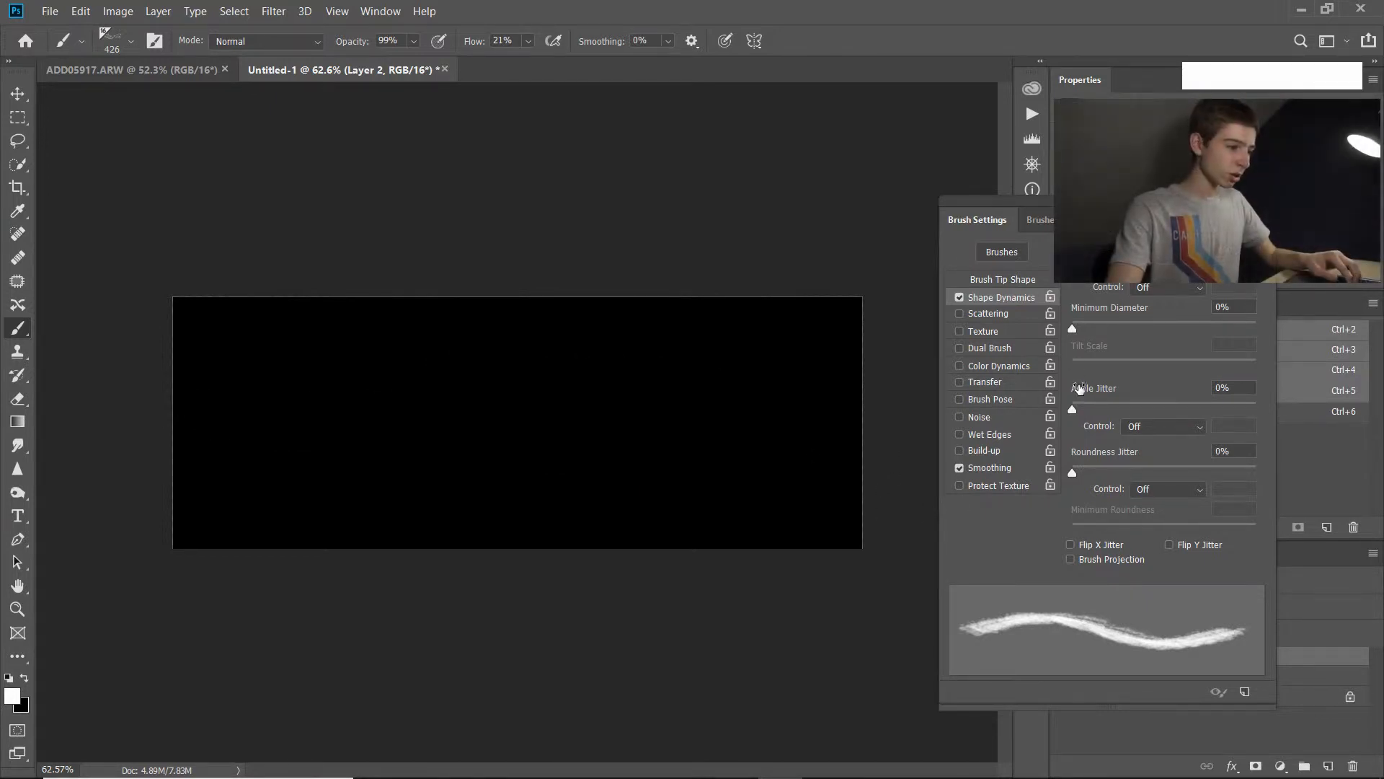
Try the brush's Angle Jitter at 100% and at 6% with a test stroke each, undoing both strokes.
mouse_move(1074, 409)
mouse_down()
mouse_move(1101, 414)
mouse_move(1075, 421)
mouse_move(1285, 429)
mouse_up()
mouse_move(260, 404)
mouse_down()
mouse_move(606, 398)
mouse_move(541, 430)
mouse_move(308, 440)
mouse_up()
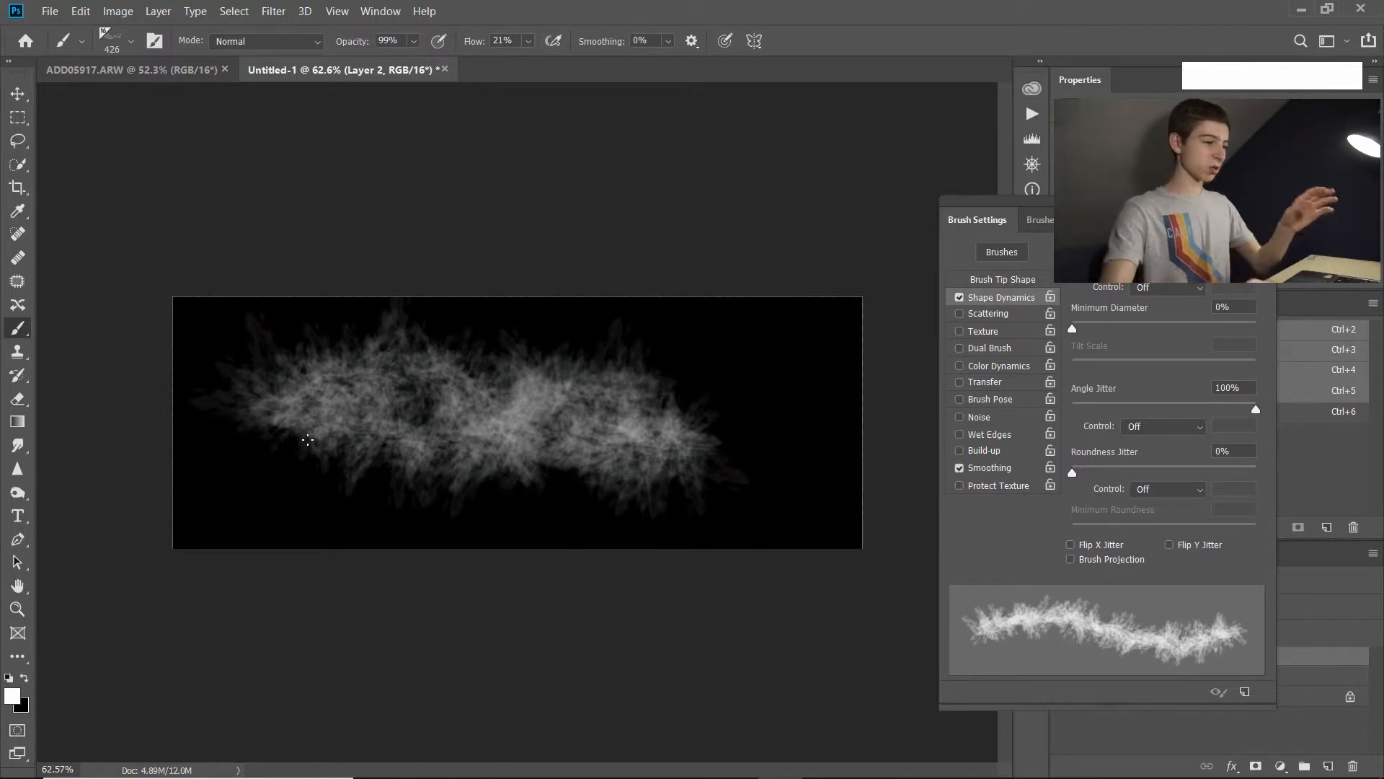
key(ctrl+z)
drag(1259, 416, 1083, 421)
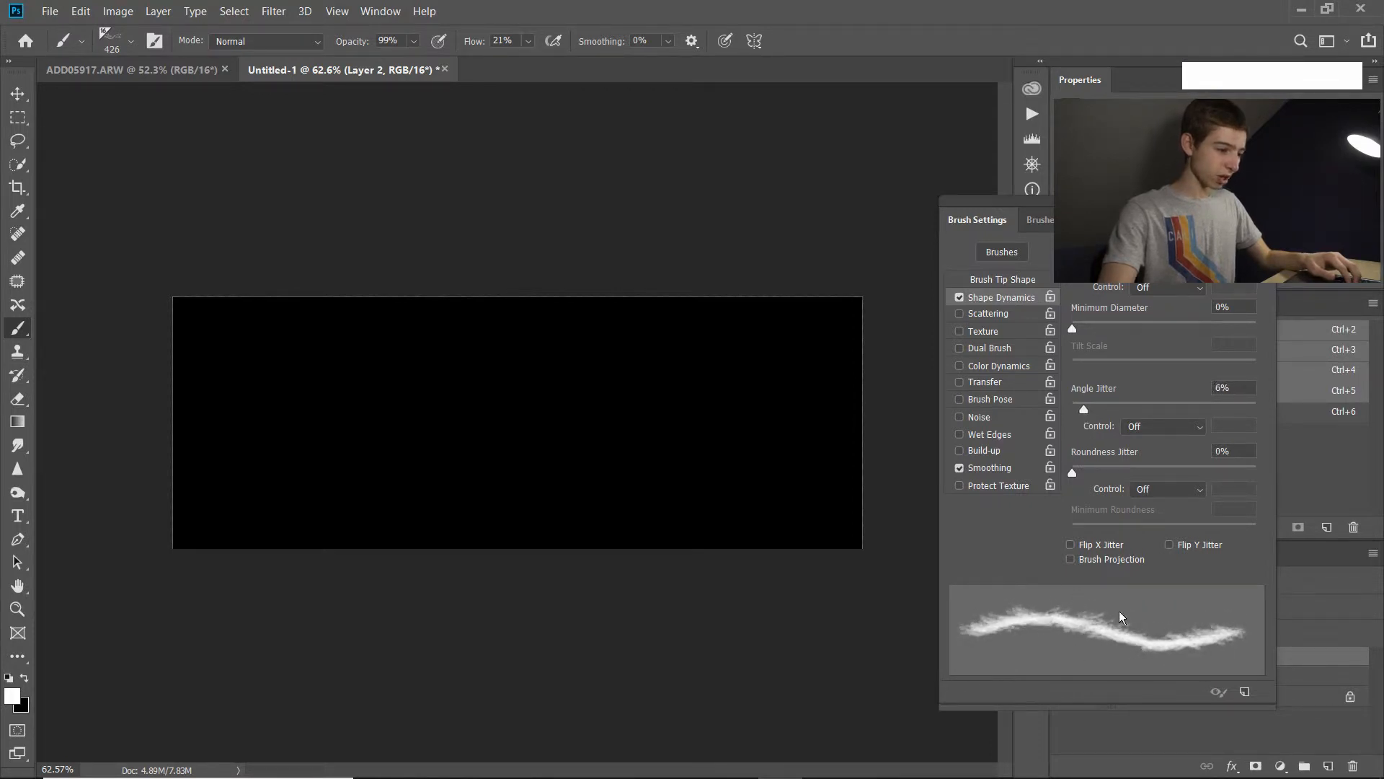
mouse_move(219, 471)
mouse_down()
mouse_move(284, 443)
mouse_move(524, 483)
mouse_move(737, 456)
mouse_move(821, 426)
mouse_up()
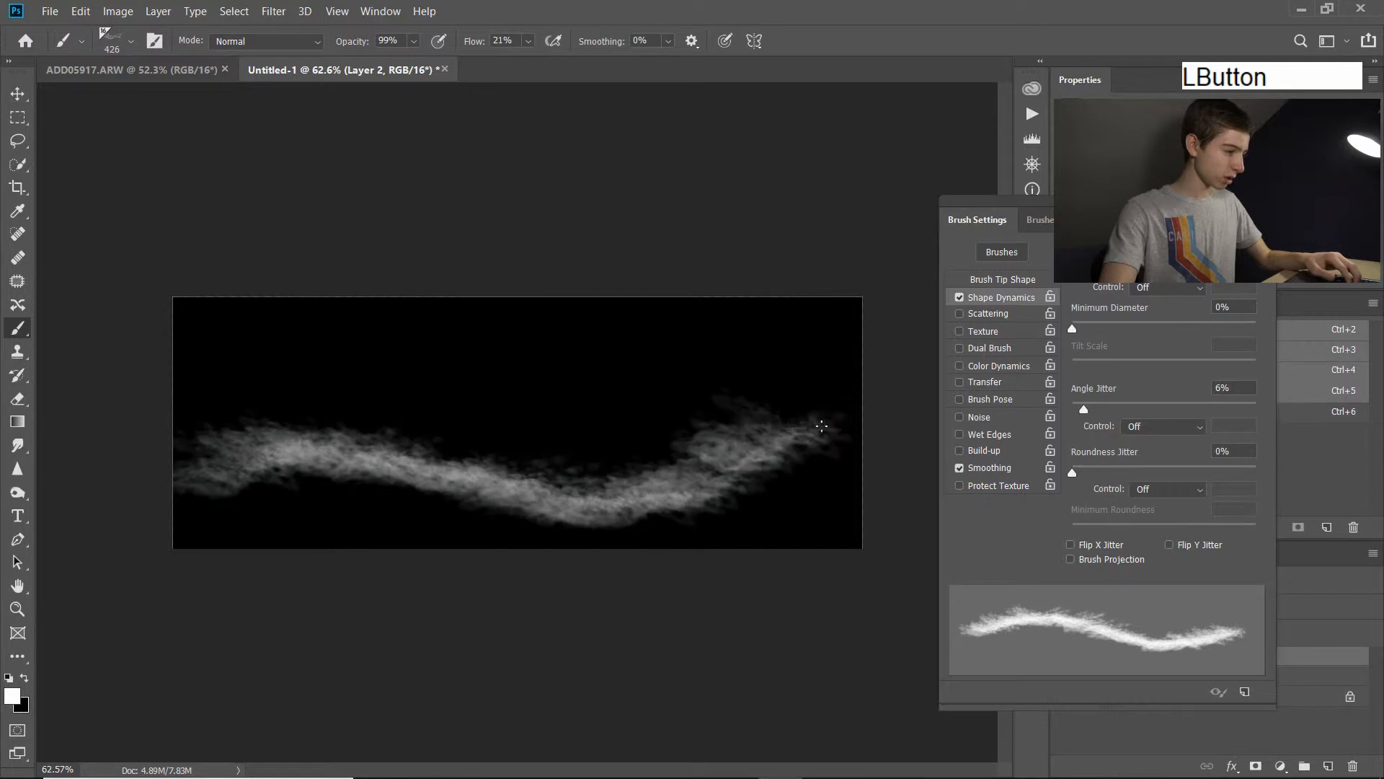
key(ctrl+z)
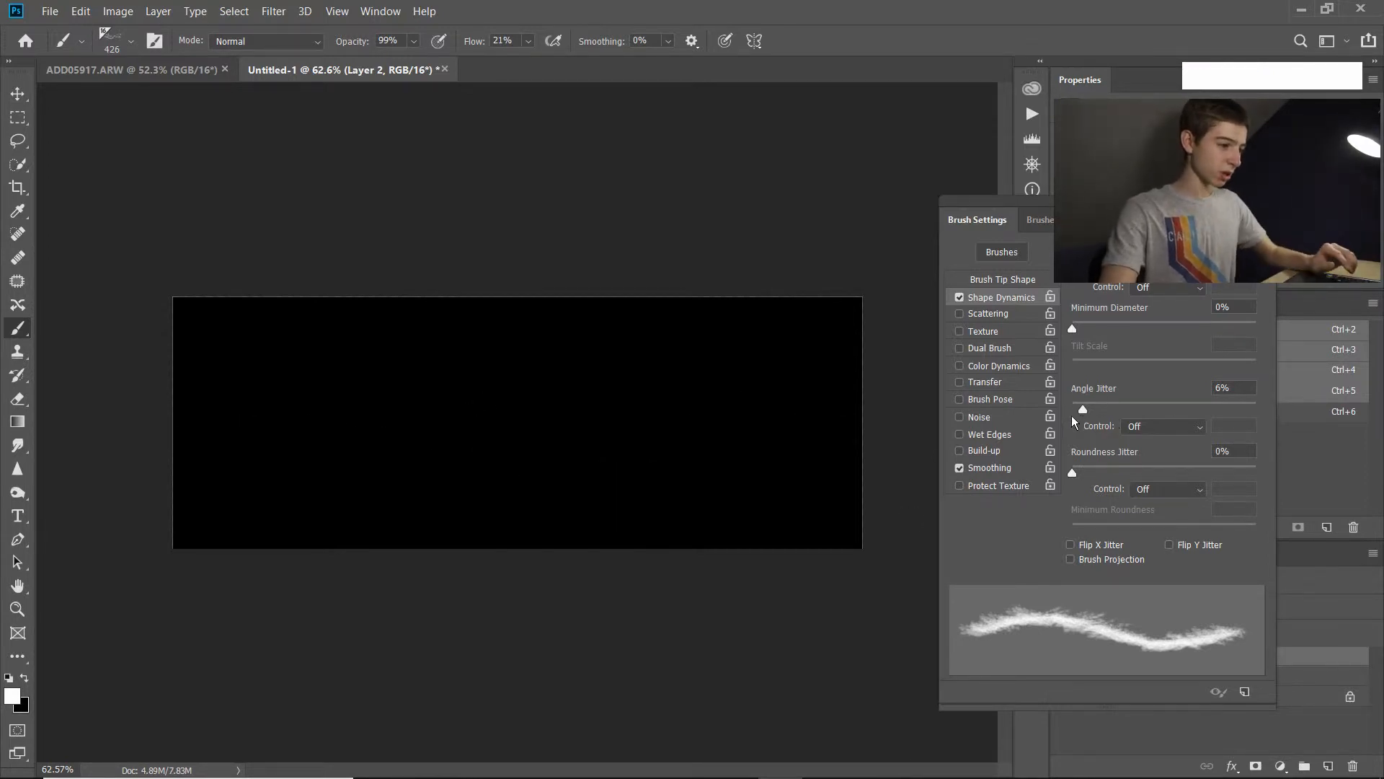
Set the brush's Angle Jitter to 9% and try it with a wavy stroke across the black layer that is undone.
drag(1082, 412, 1088, 412)
mouse_move(264, 393)
mouse_down()
mouse_move(422, 442)
mouse_move(615, 419)
mouse_move(750, 463)
mouse_up()
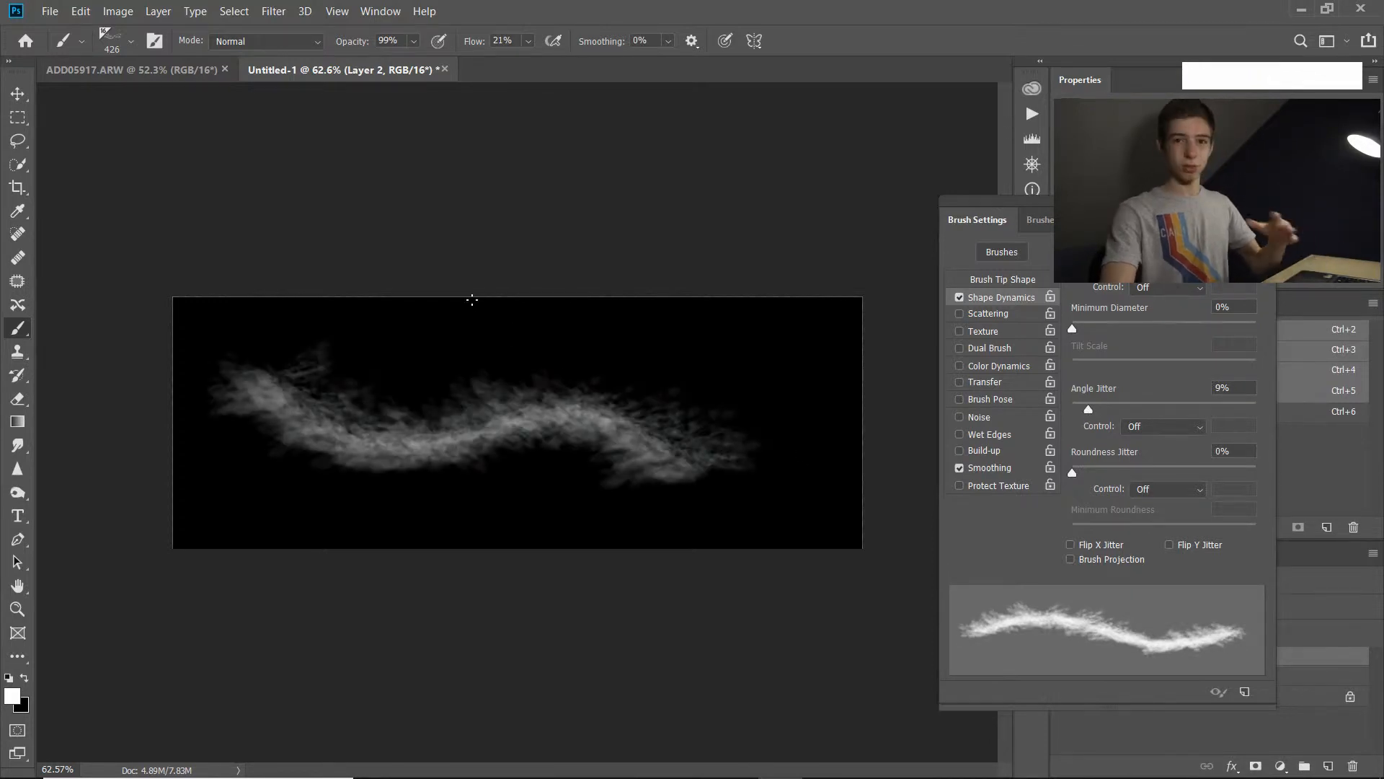
key(ctrl+z)
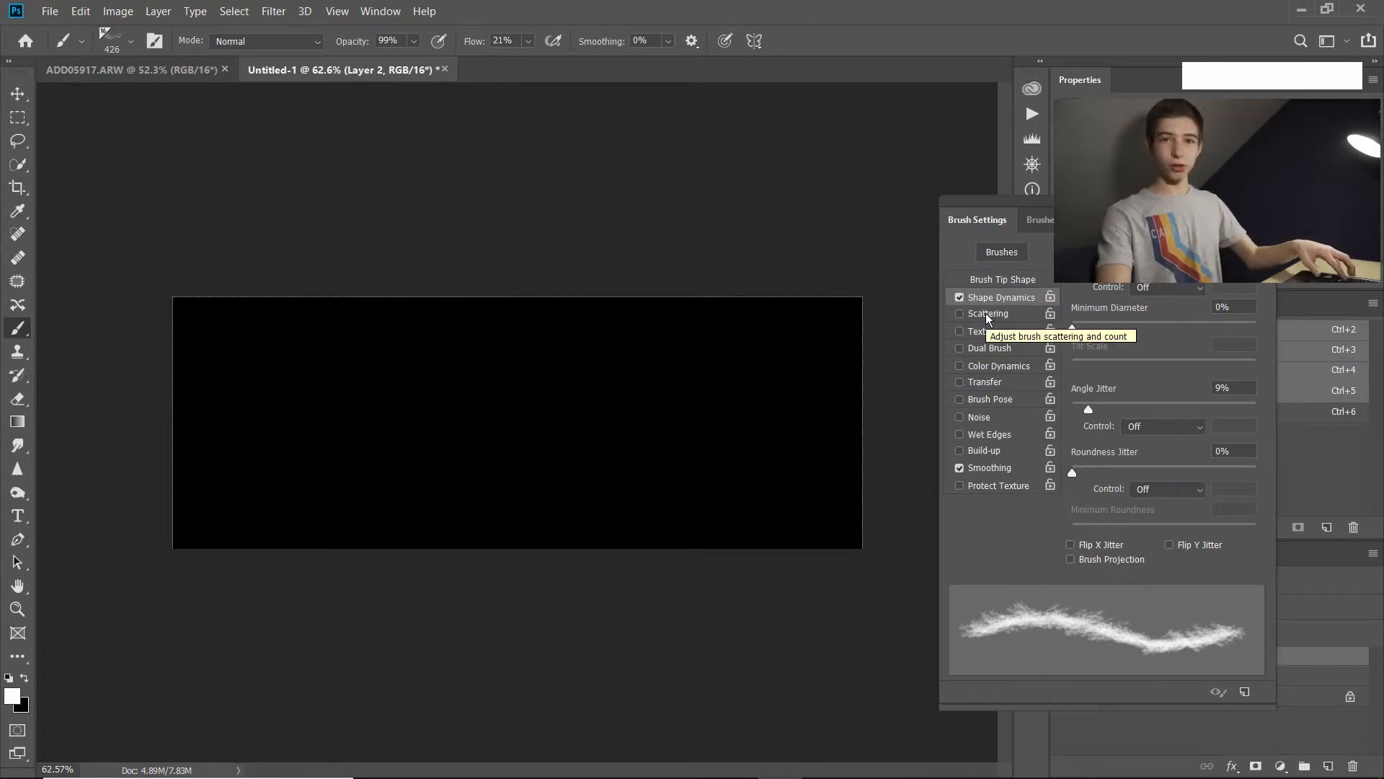
Paint further test strokes across the black layer with the jittered cloud brush and undo all of them.
mouse_move(235, 333)
mouse_down()
mouse_move(339, 423)
mouse_move(765, 452)
mouse_up()
key(ctrl+z)
mouse_move(234, 333)
mouse_down()
mouse_move(393, 425)
mouse_move(822, 470)
mouse_up()
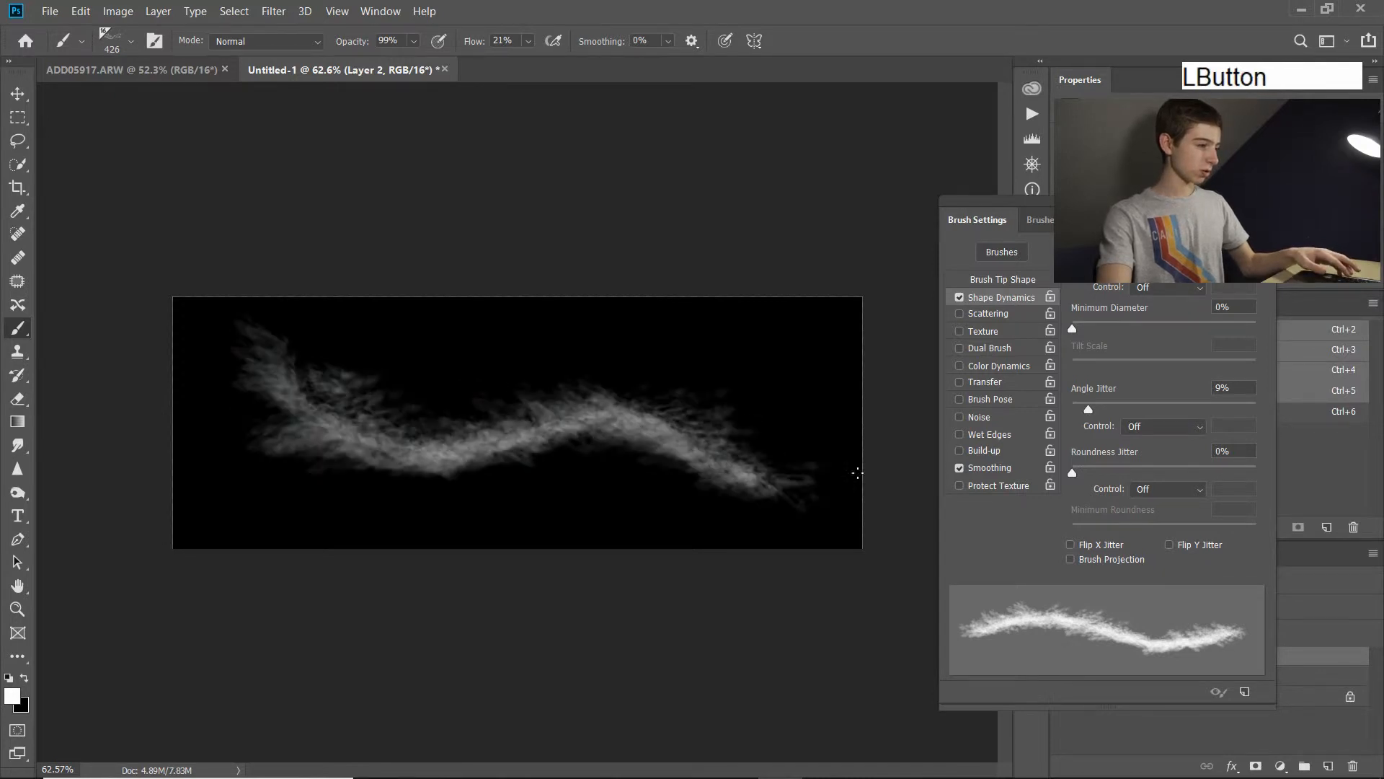
key(ctrl+z)
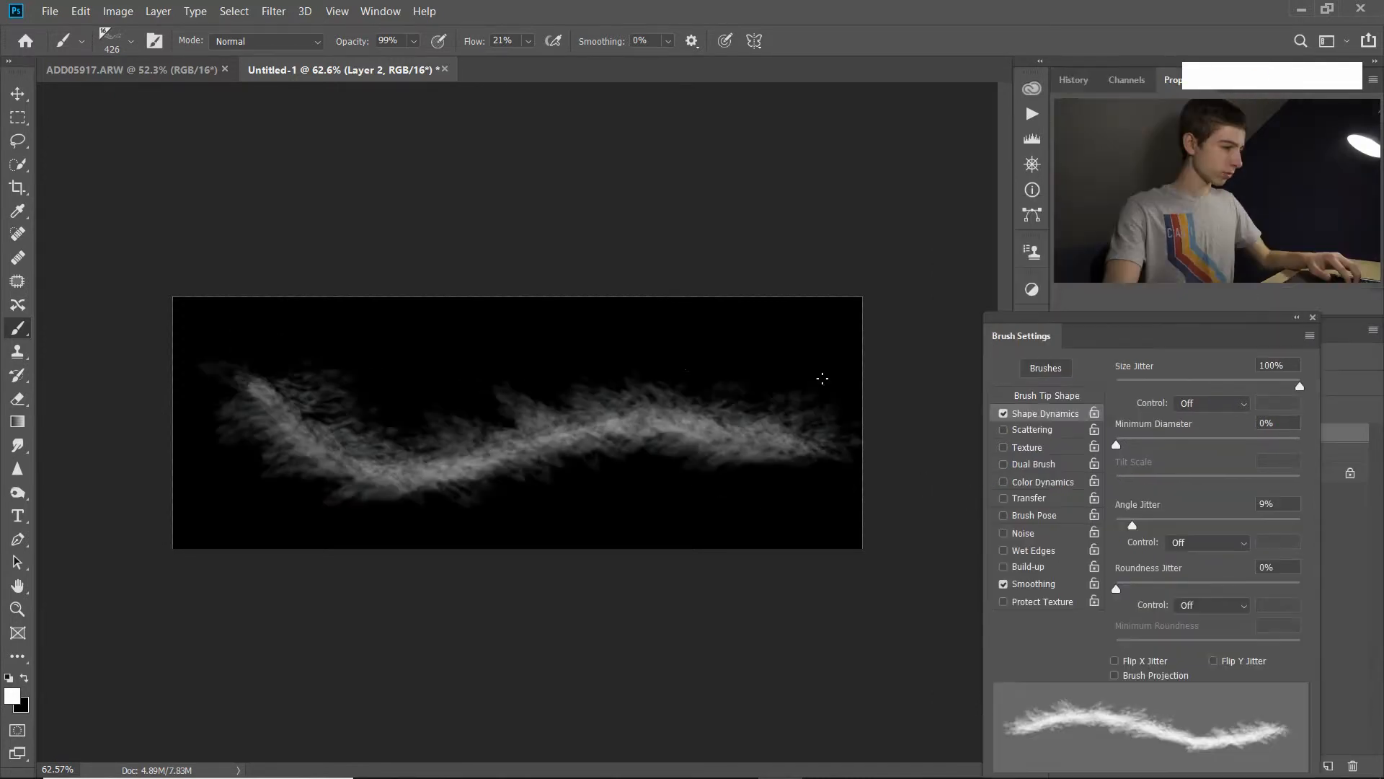
mouse_move(821, 377)
mouse_down()
mouse_move(532, 371)
mouse_move(334, 438)
mouse_move(224, 379)
mouse_up()
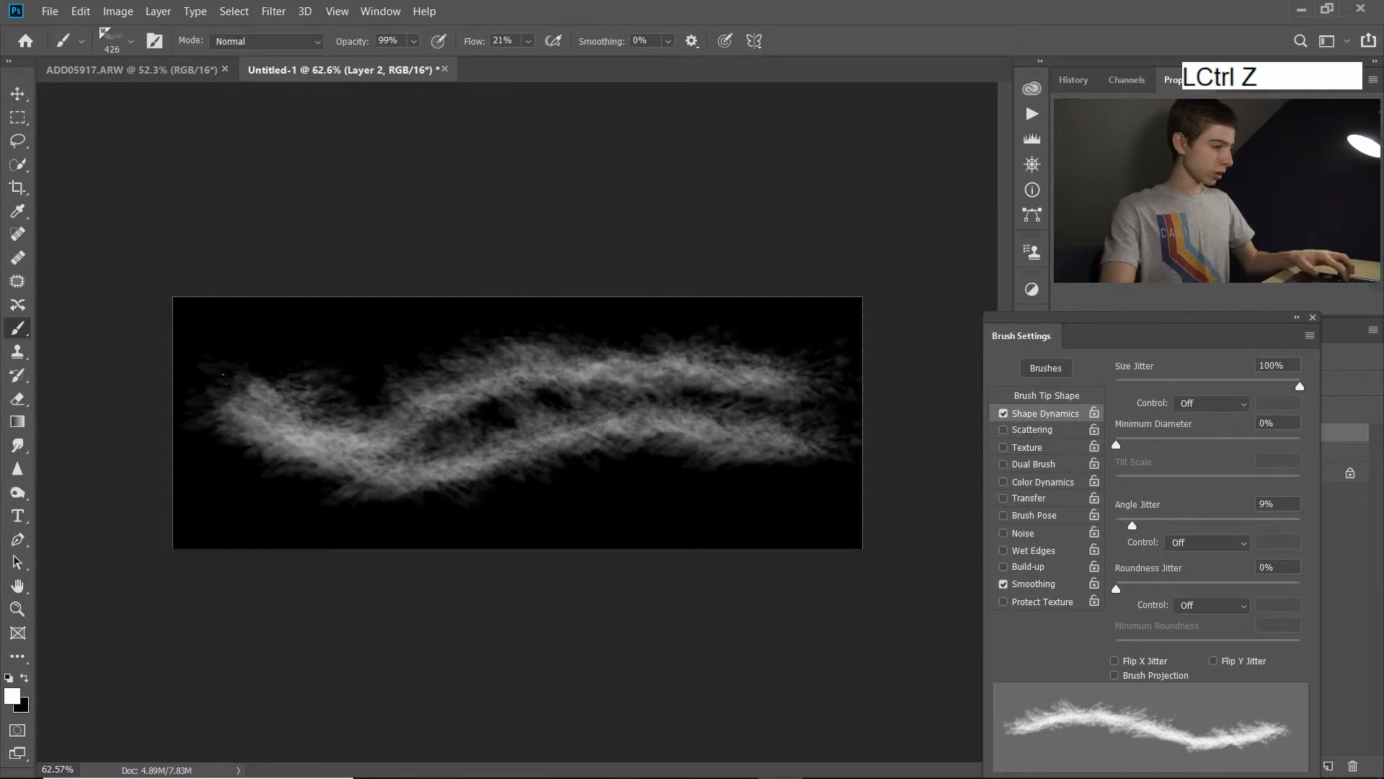
key(ctrl+z)
key(ctrl+z)
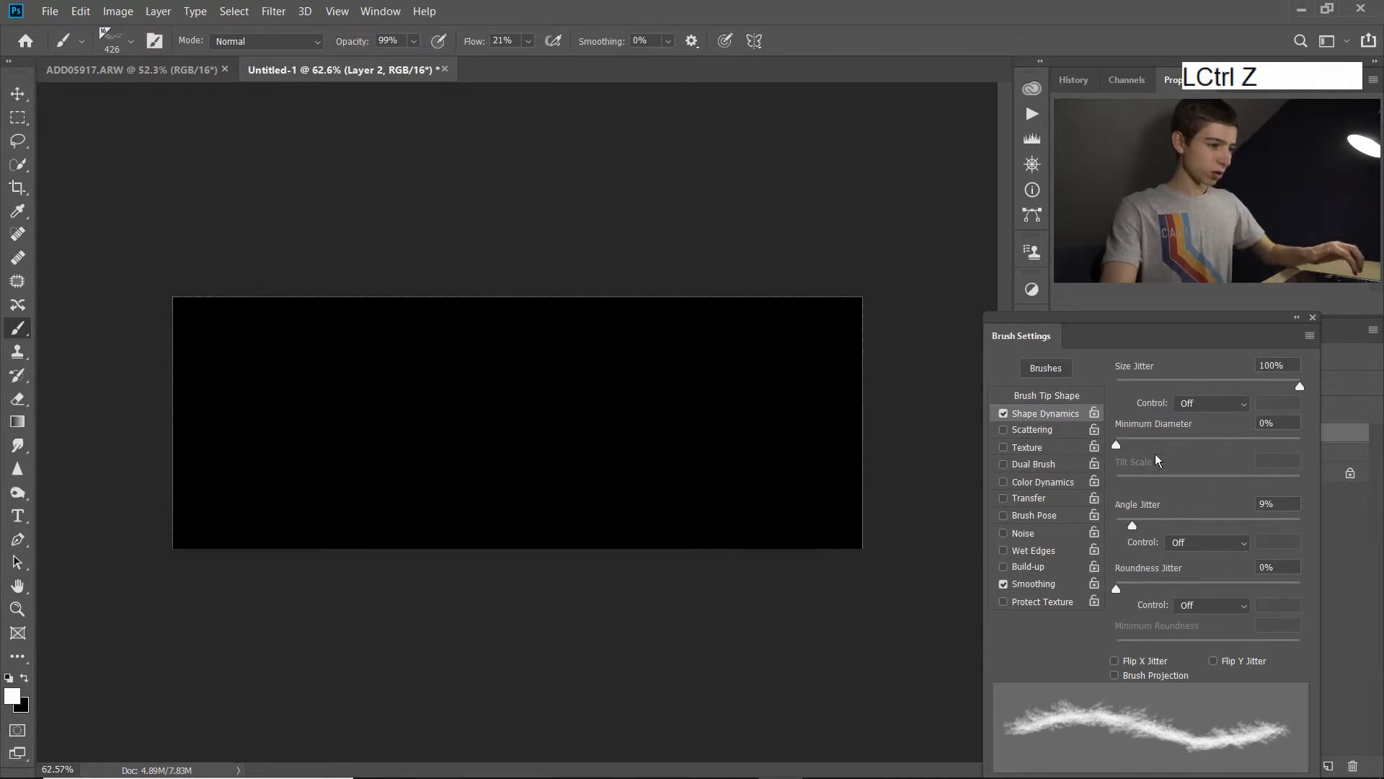
Enable Scattering for the cloud brush with Scatter at 309%, and paint a test stroke across the black layer.
click(1036, 431)
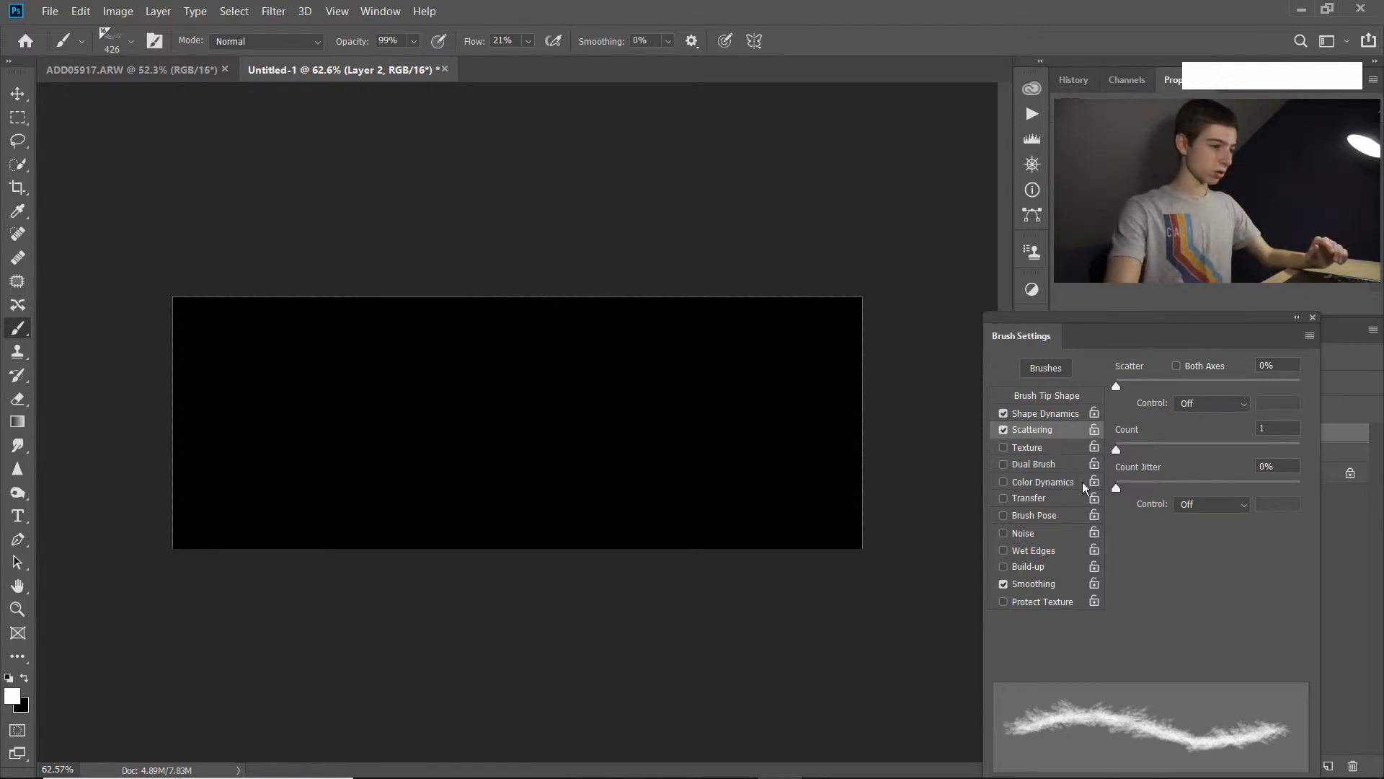
drag(1119, 388, 1173, 388)
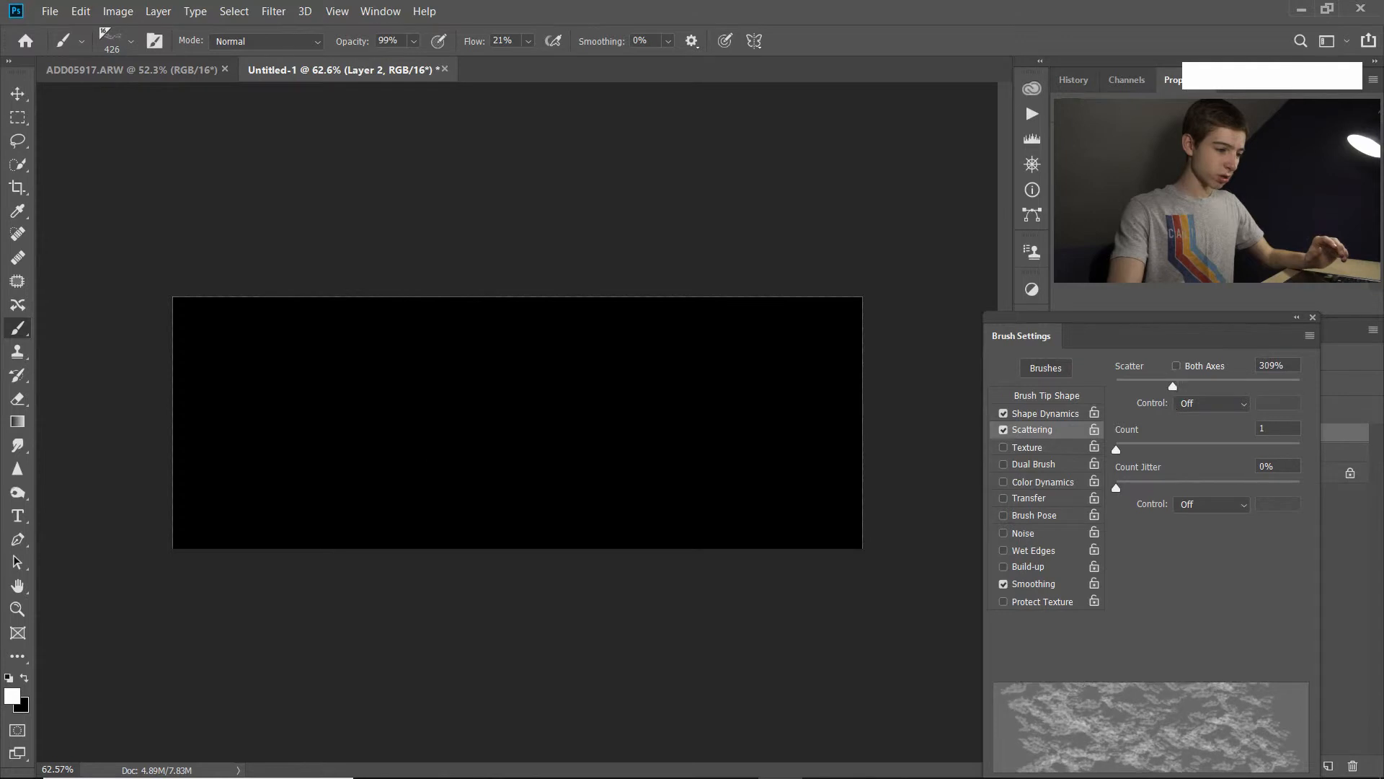
mouse_move(223, 431)
mouse_down()
mouse_move(741, 448)
mouse_move(238, 452)
mouse_move(741, 433)
mouse_up()
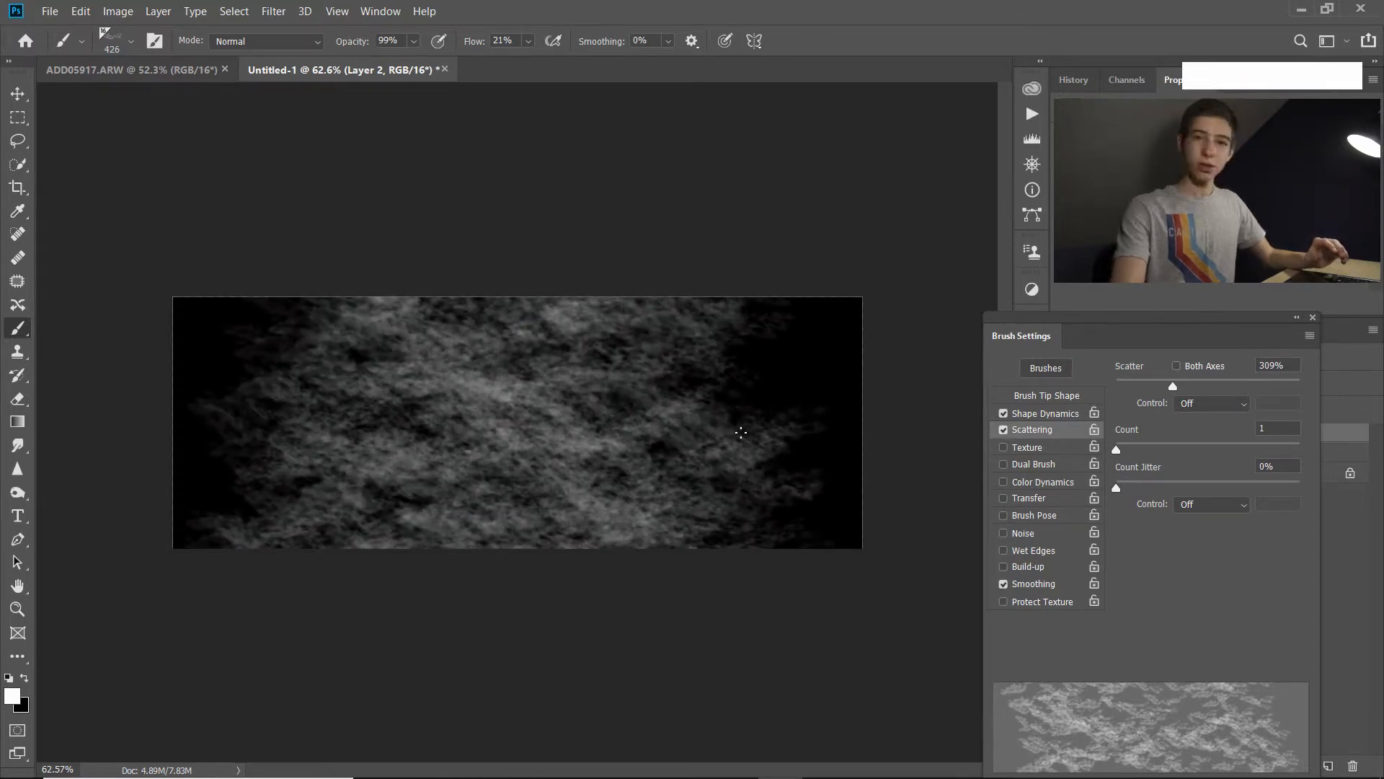
Undo the last scatter stroke, set the brush's Scatter to 39%, and try it with a test stroke that is undone.
key(ctrl+z)
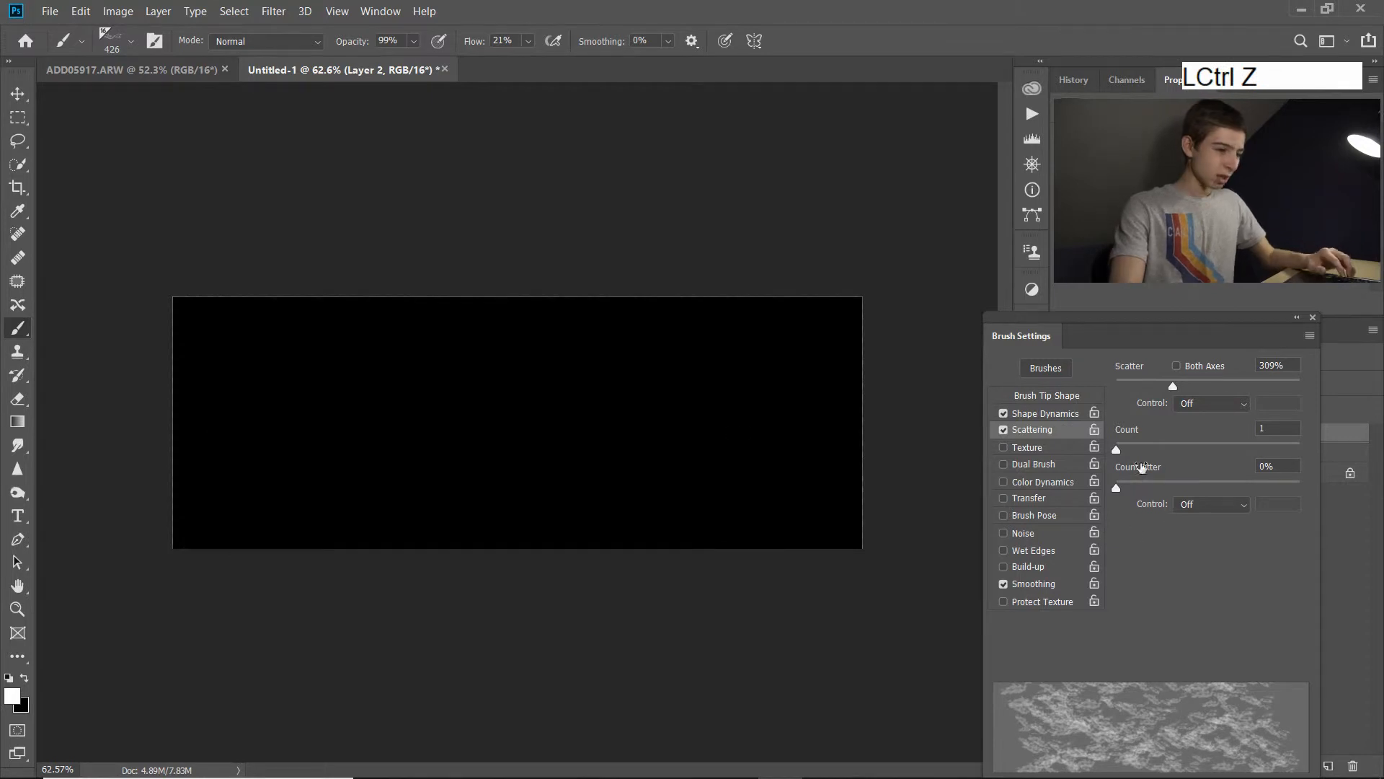
drag(1173, 387, 1125, 393)
mouse_move(177, 393)
mouse_down()
mouse_move(750, 423)
mouse_move(792, 443)
mouse_up()
key(ctrl+z)
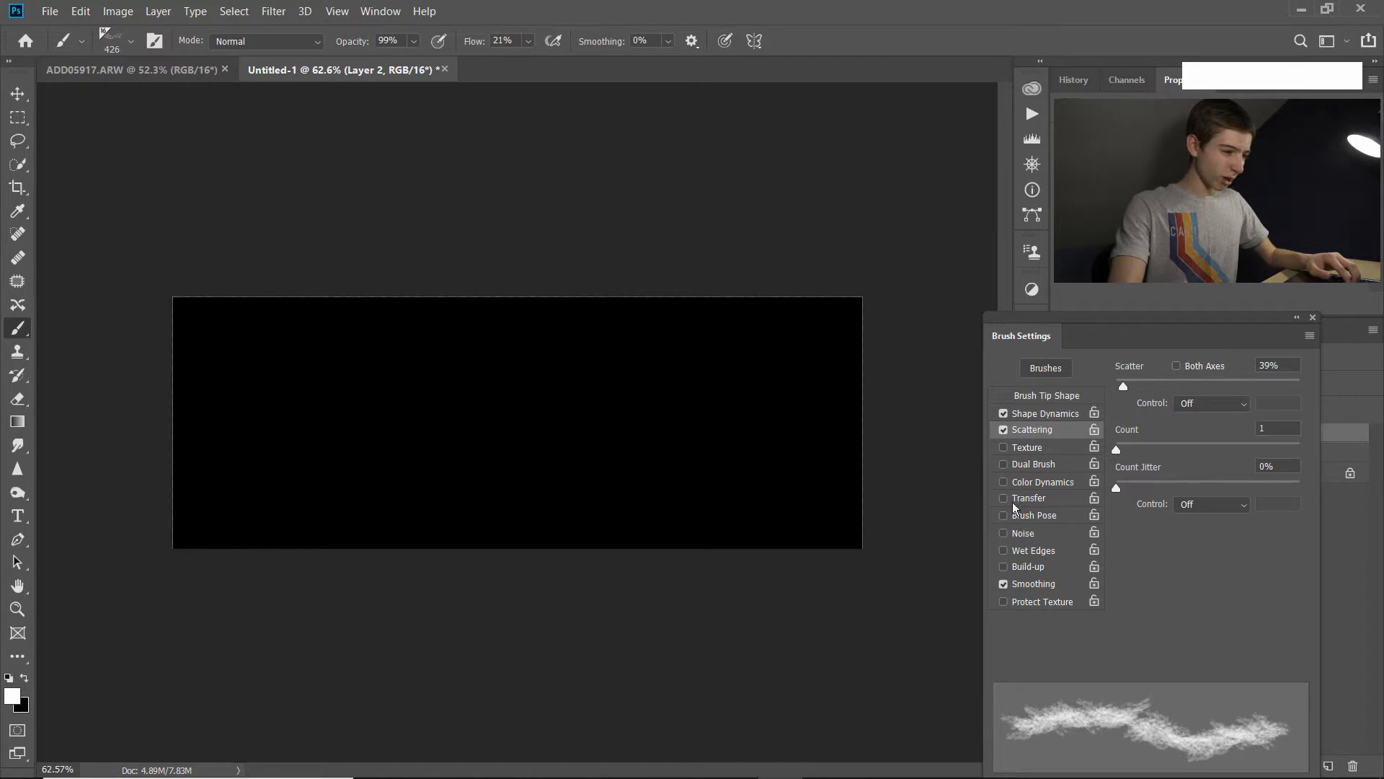
Enable Transfer for the cloud brush with Opacity Jitter at 0%, and try it with a test stroke that is undone.
click(1036, 499)
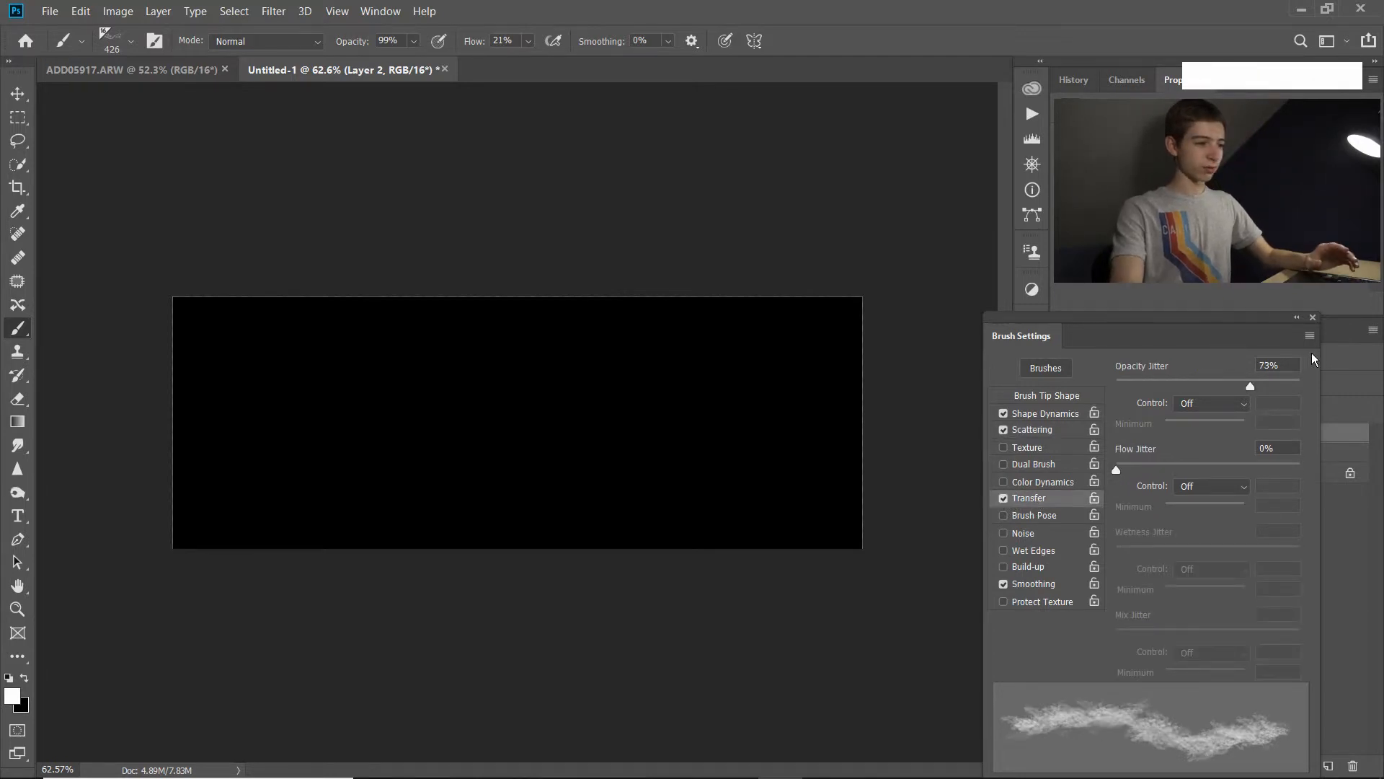
drag(1250, 389, 1116, 388)
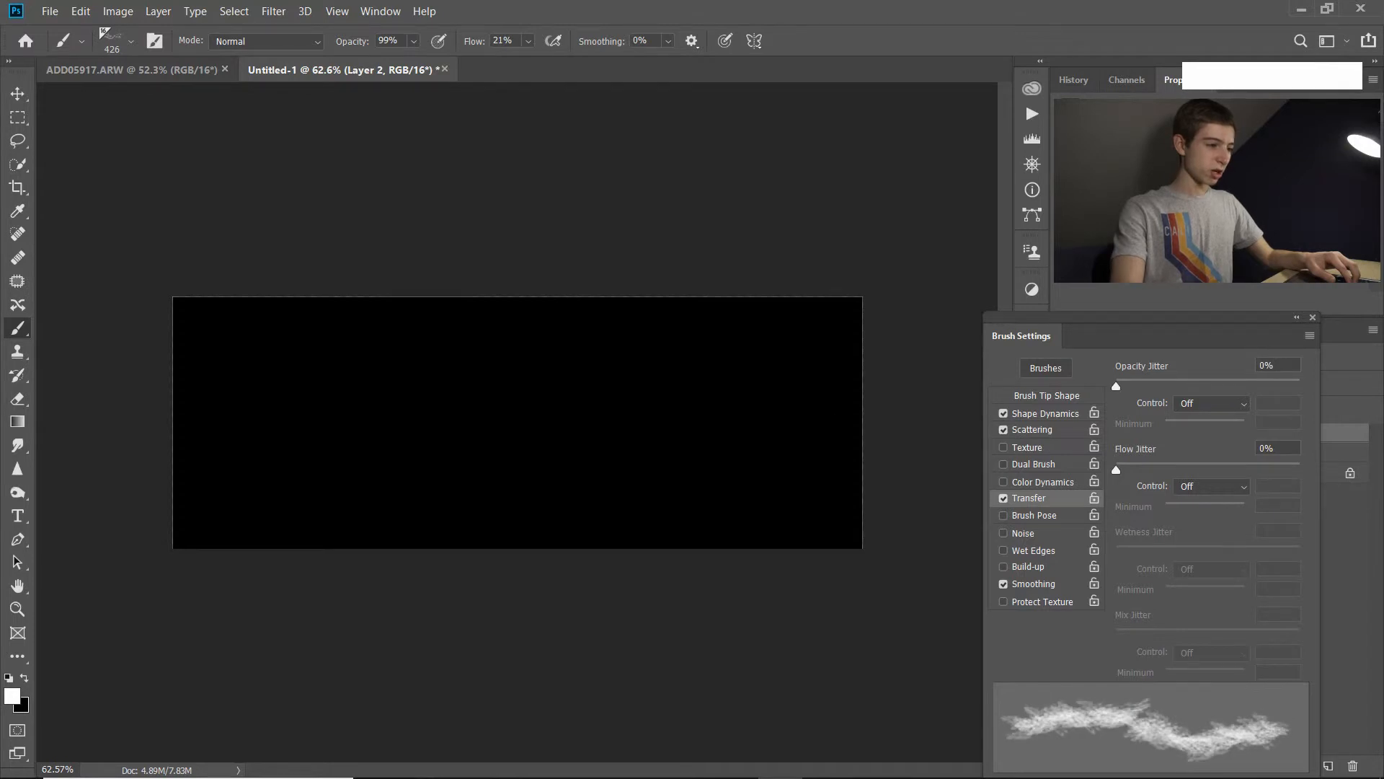
mouse_move(276, 397)
mouse_down()
mouse_move(757, 426)
mouse_move(411, 418)
mouse_move(541, 412)
mouse_up()
key(z)
key(ctrl+z)
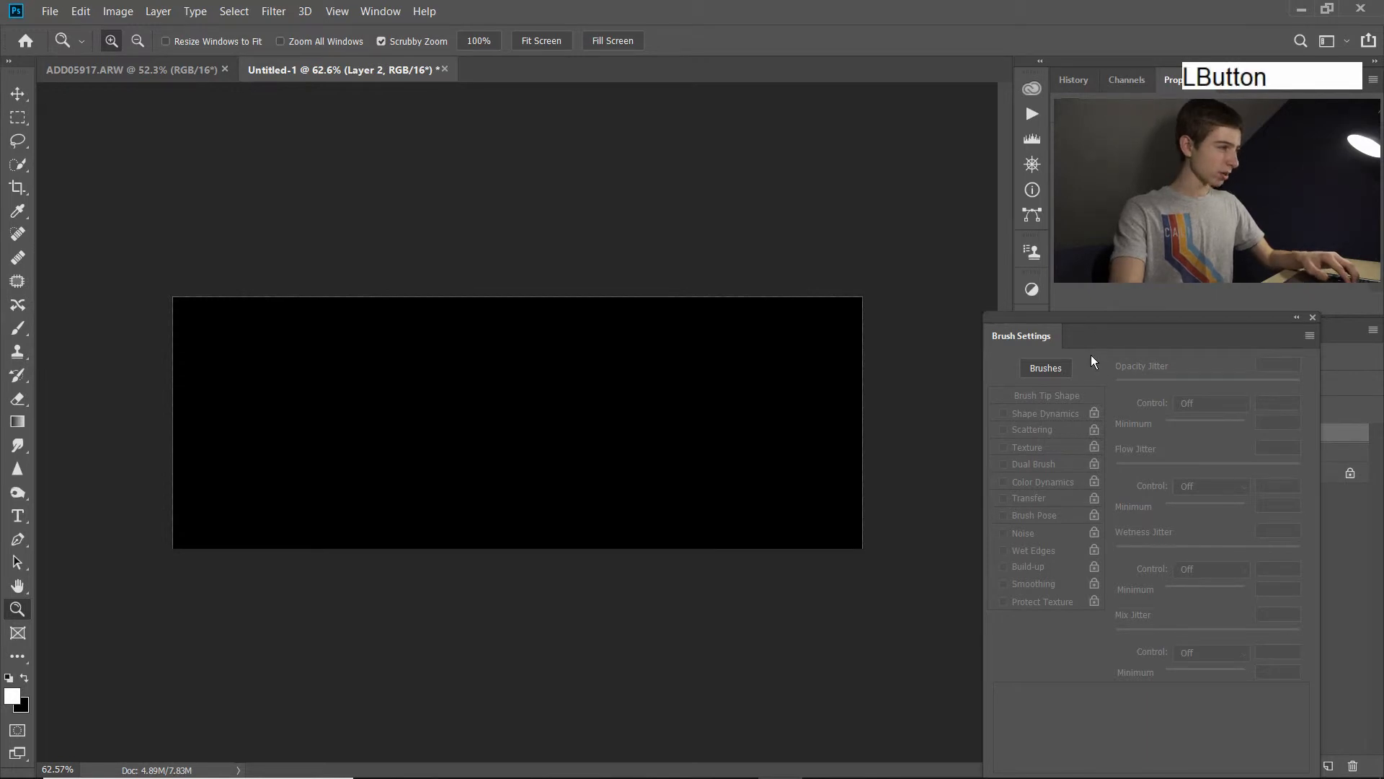
Try the brush's Opacity Jitter at 100% with a test stroke across the black layer, undoing the stroke.
key(b)
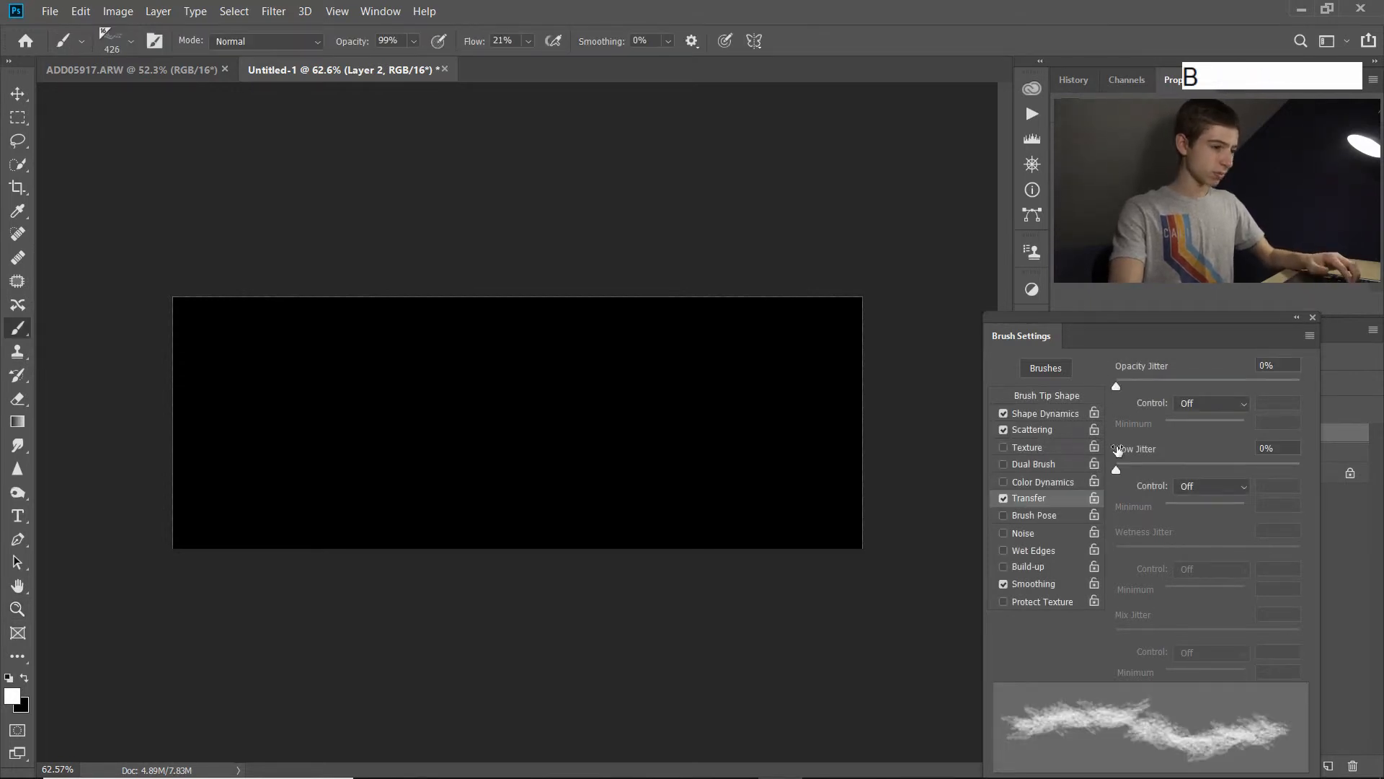
drag(1119, 388, 1299, 386)
mouse_move(216, 414)
mouse_down()
mouse_move(394, 457)
mouse_move(550, 385)
mouse_move(635, 399)
mouse_move(731, 460)
mouse_move(743, 354)
mouse_move(591, 467)
mouse_move(197, 419)
mouse_move(382, 456)
mouse_move(617, 436)
mouse_move(556, 401)
mouse_move(503, 449)
mouse_up()
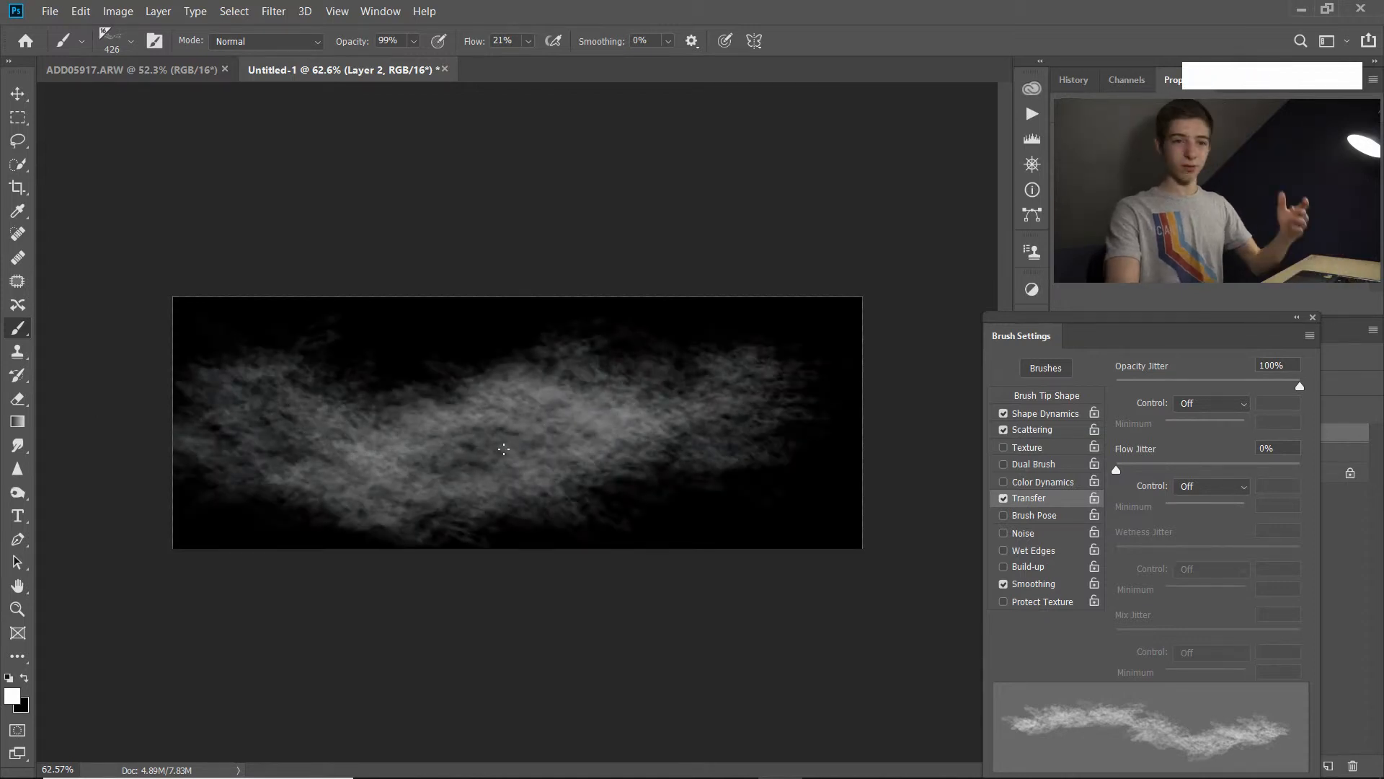
key(ctrl+z)
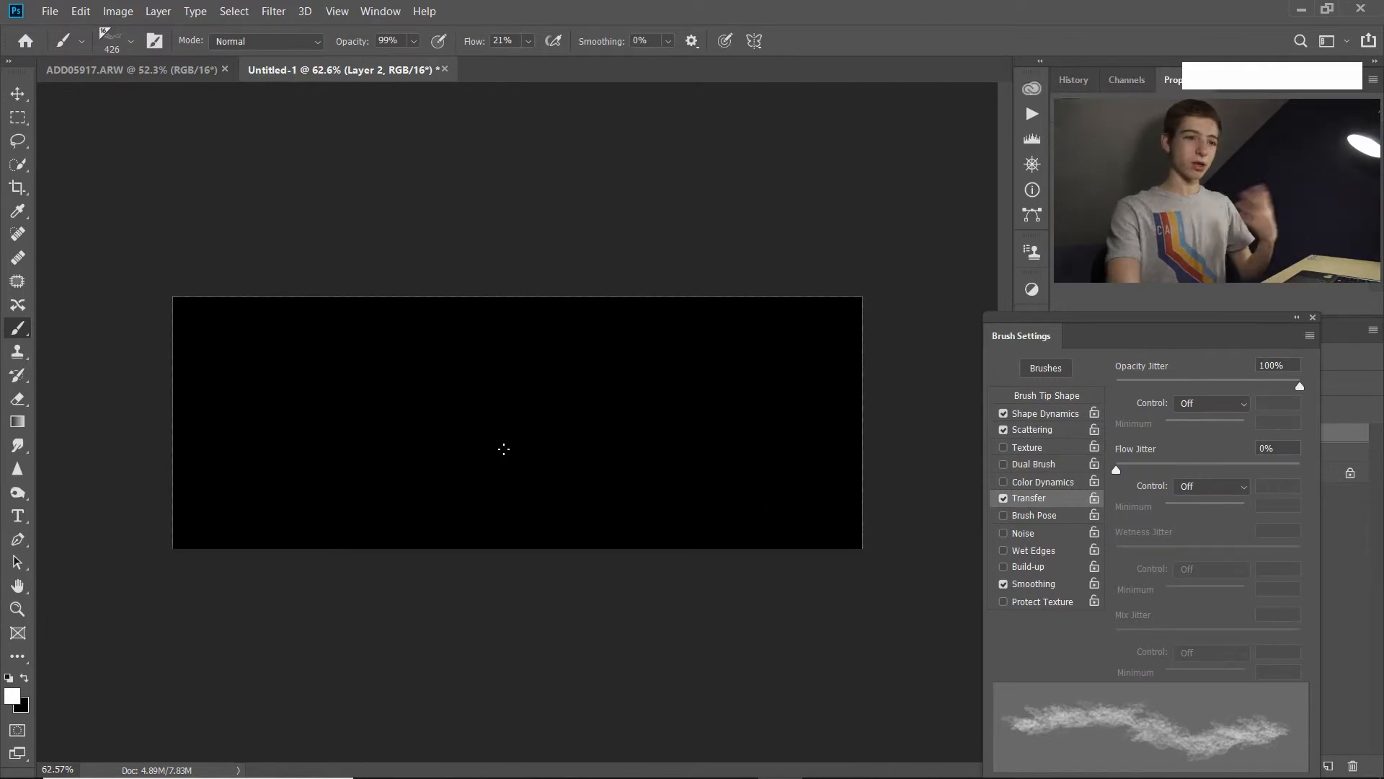
Set Opacity Jitter to 83% with a test stroke that is undone, and Flow Jitter to 83% with another test stroke.
drag(1299, 386, 1282, 390)
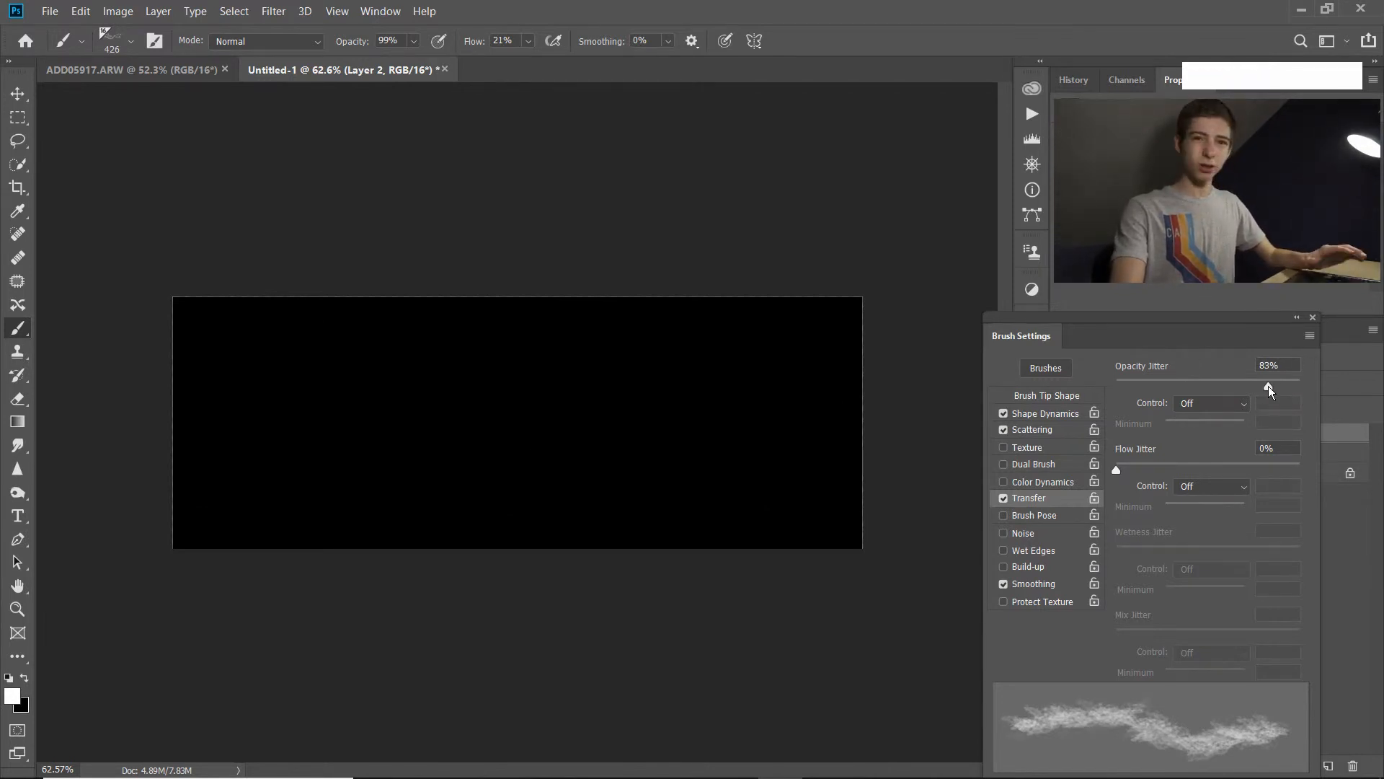
mouse_move(225, 351)
mouse_down()
mouse_move(479, 428)
mouse_move(879, 436)
mouse_up()
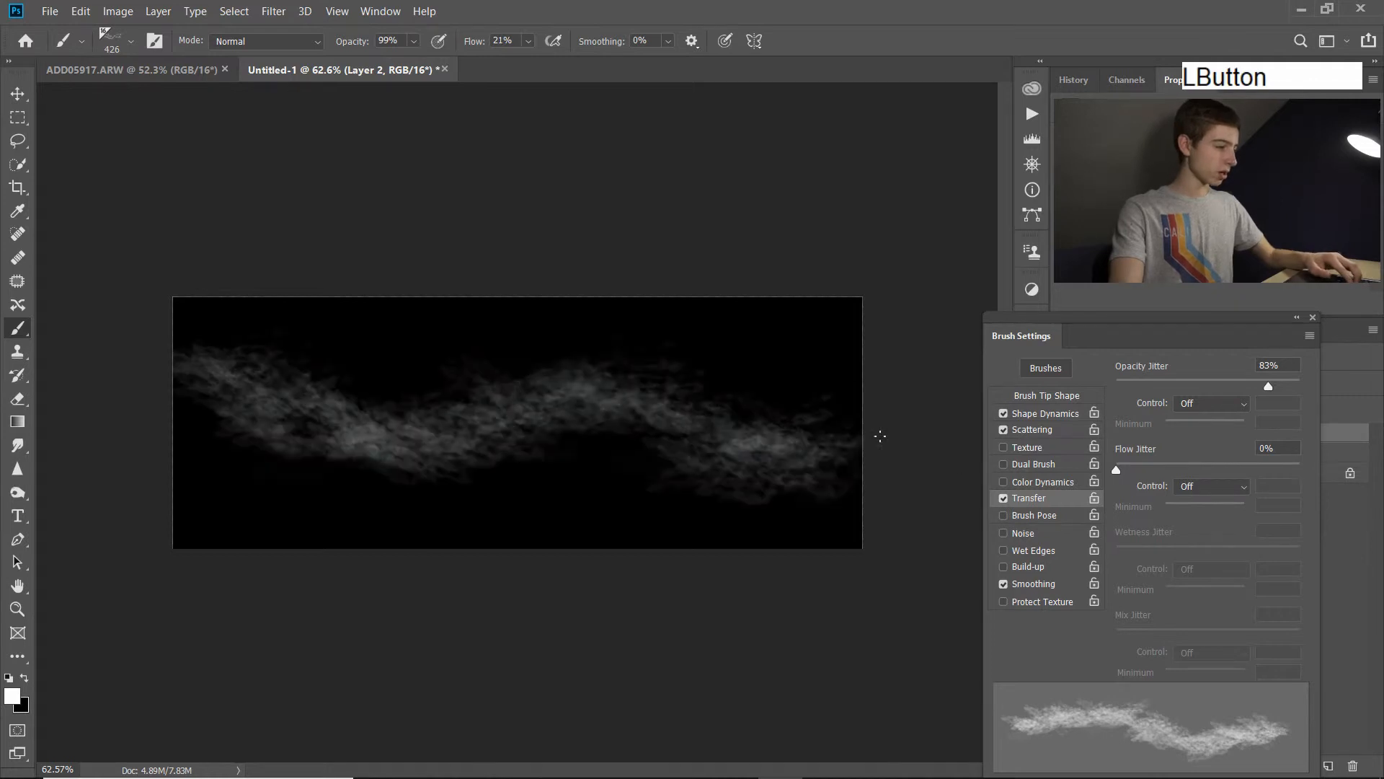
key(ctrl+z)
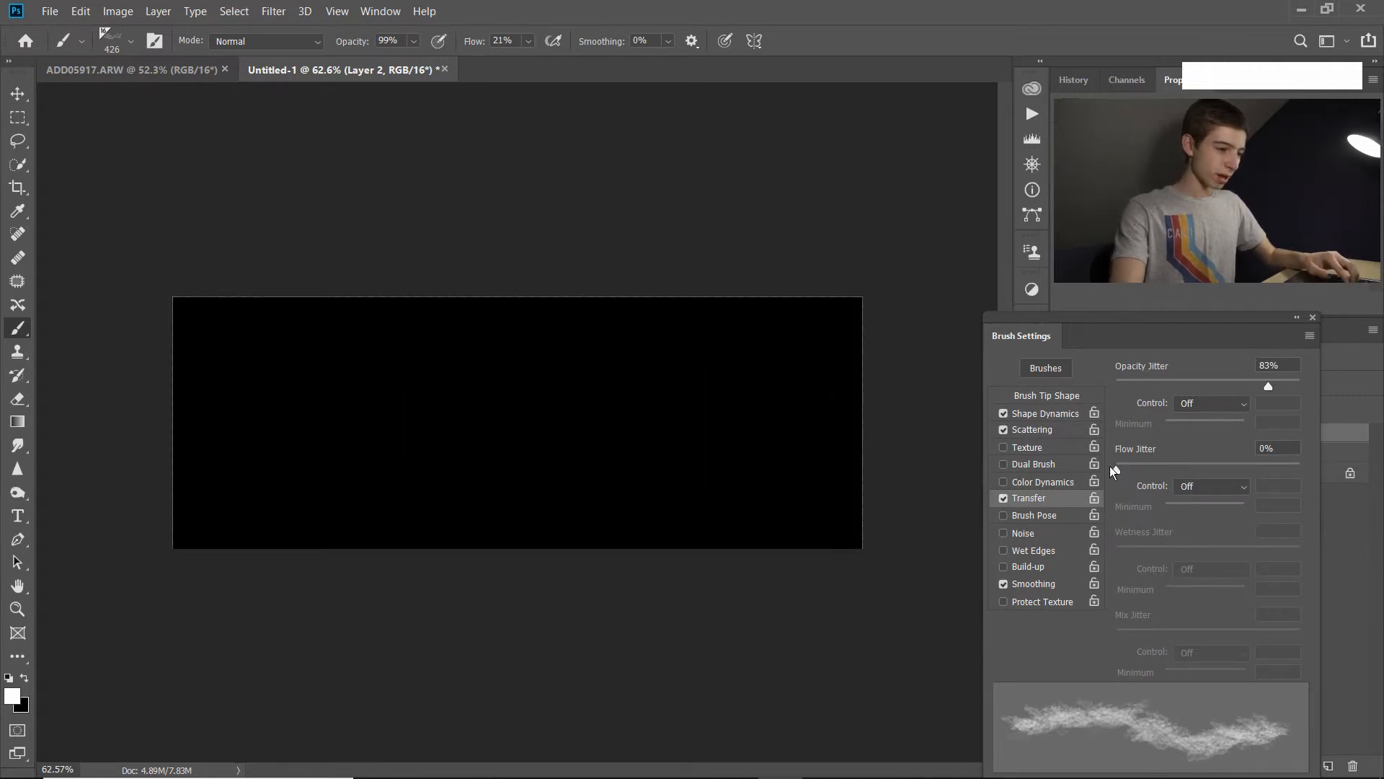
drag(1115, 469, 1250, 481)
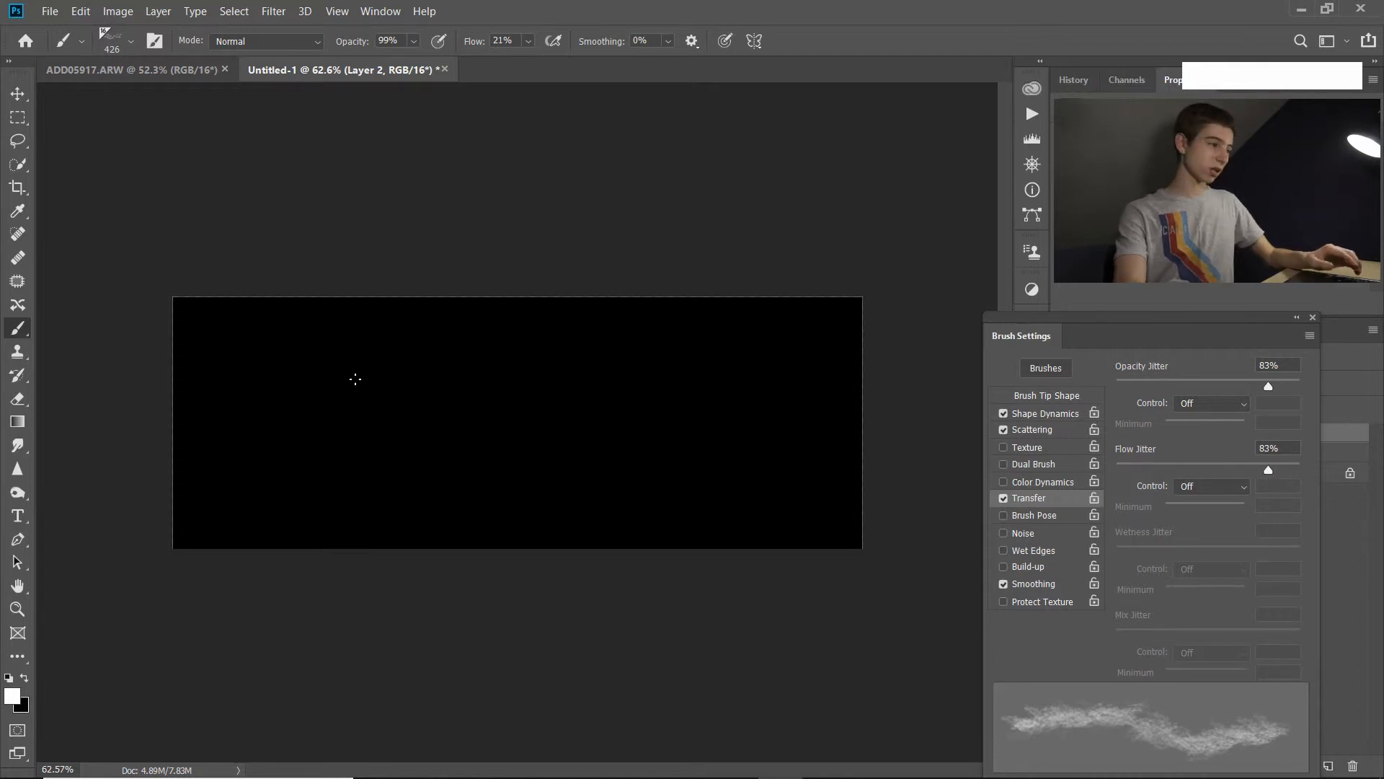
mouse_move(260, 368)
mouse_down()
mouse_move(447, 415)
mouse_move(643, 382)
mouse_move(764, 440)
mouse_move(739, 365)
mouse_move(401, 448)
mouse_up()
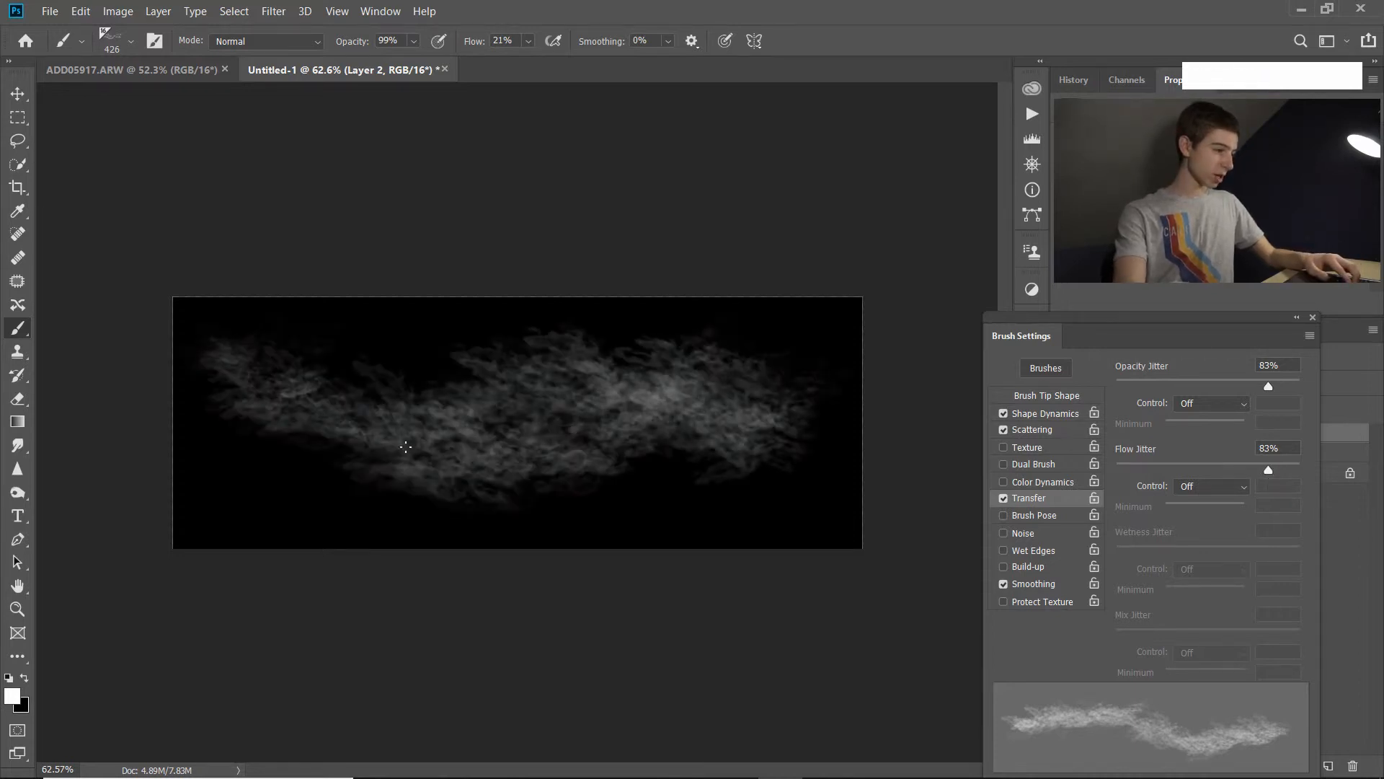
Try Opacity Jitter at 30%, keep its Control set to Off, and set the jitter back to 83%.
drag(1270, 392, 1174, 380)
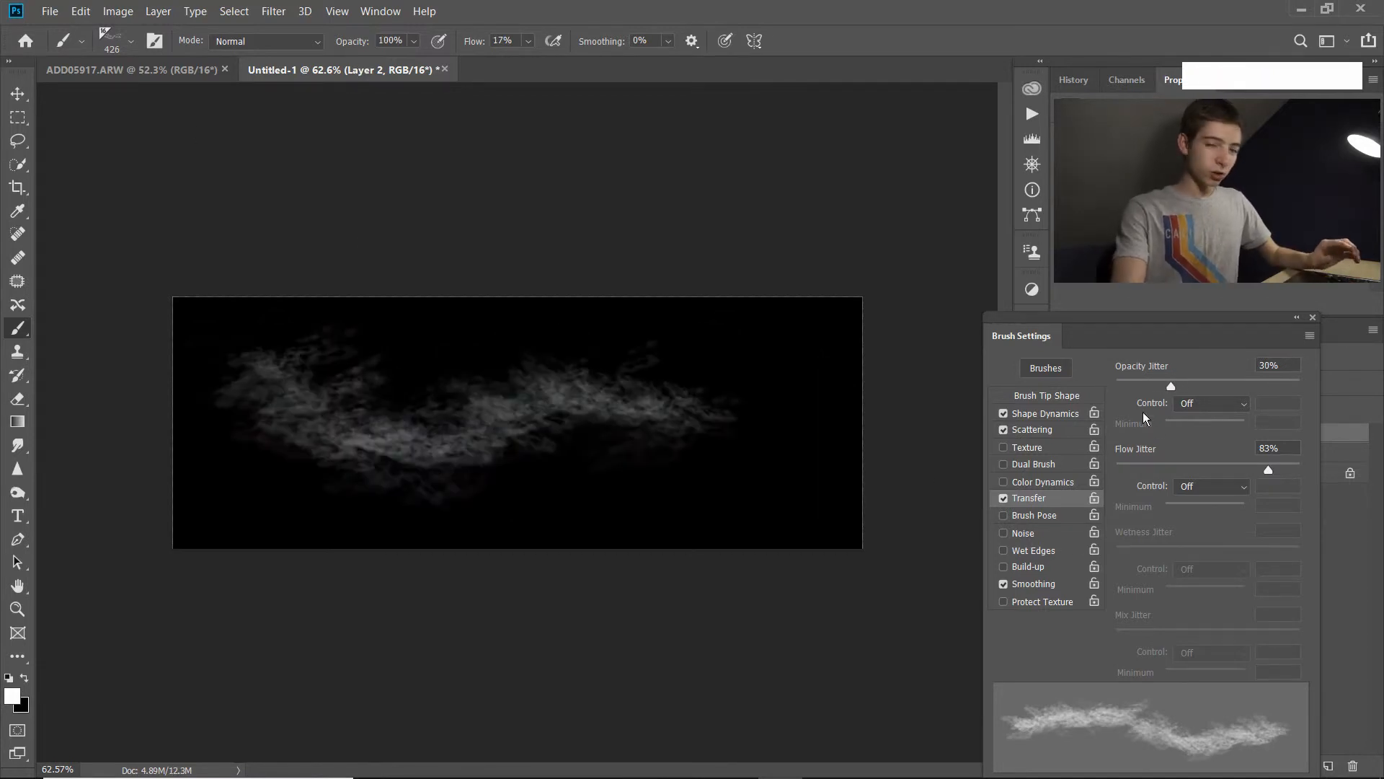
click(1238, 403)
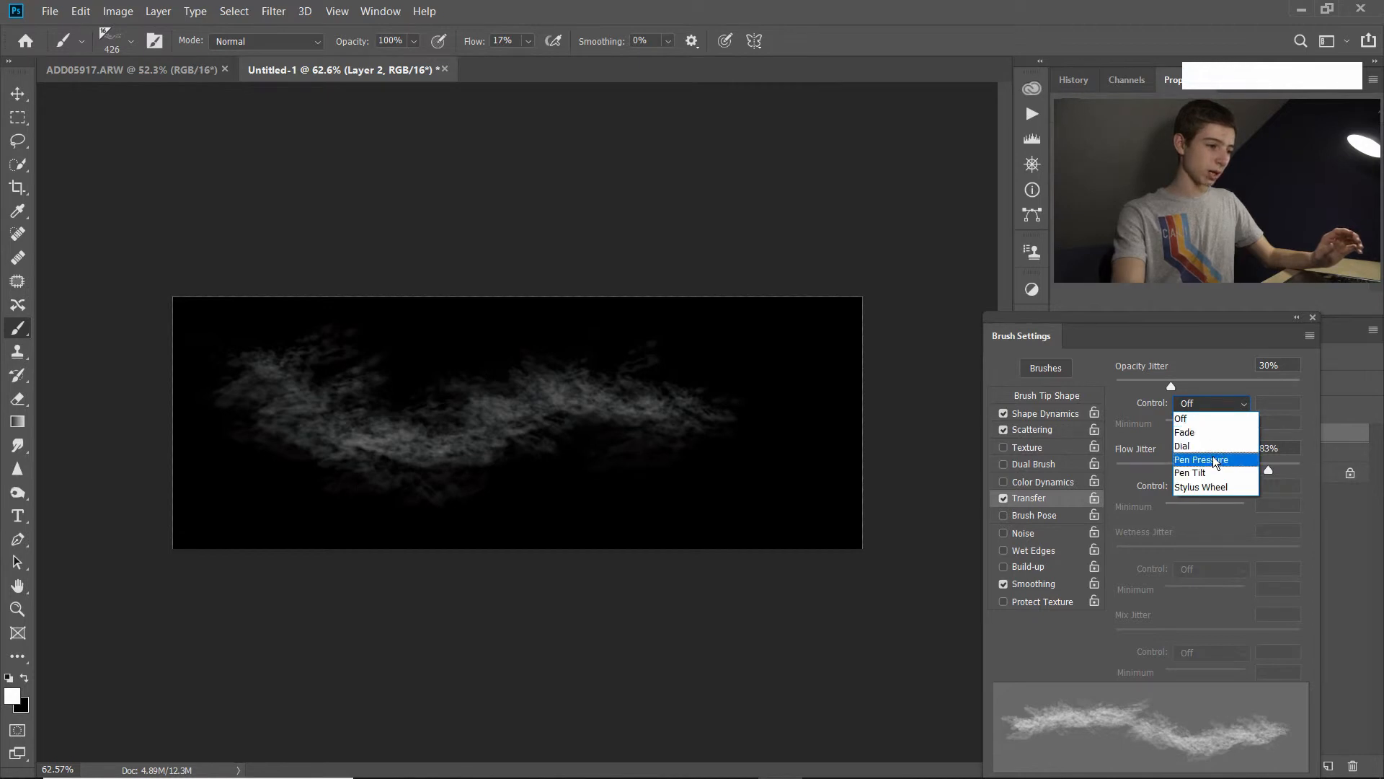
click(1223, 420)
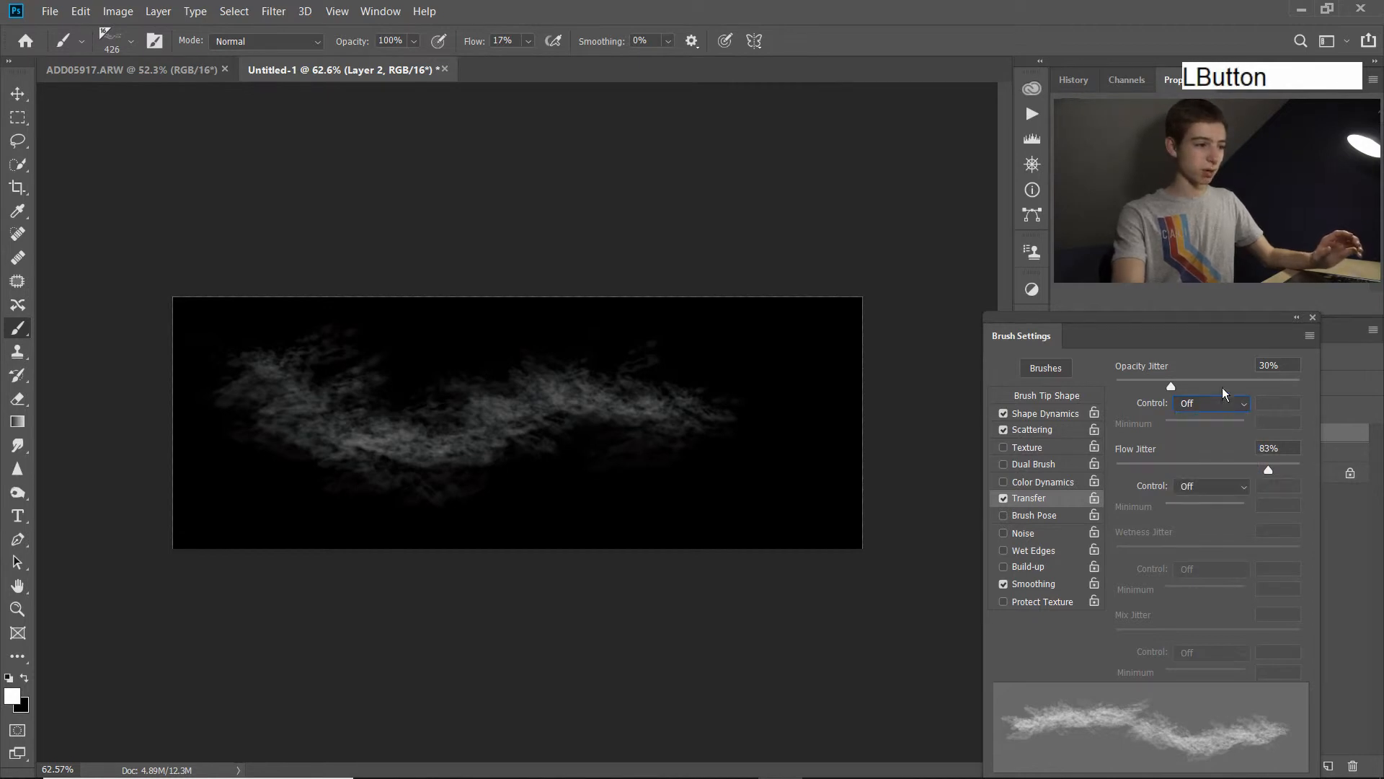
click(1268, 380)
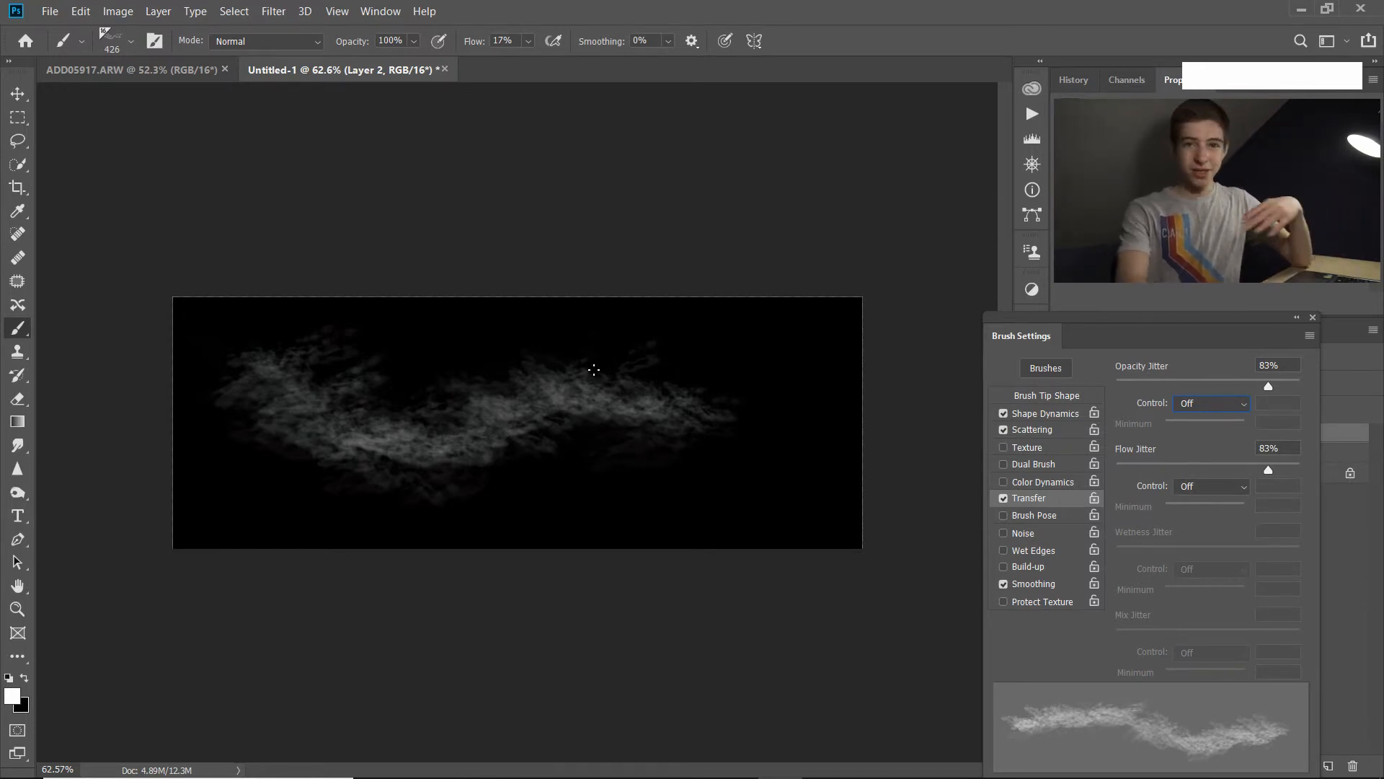
Save the tuned brush as a new preset named Clouds/Fog 5, including tool settings but without capturing its size.
click(1310, 336)
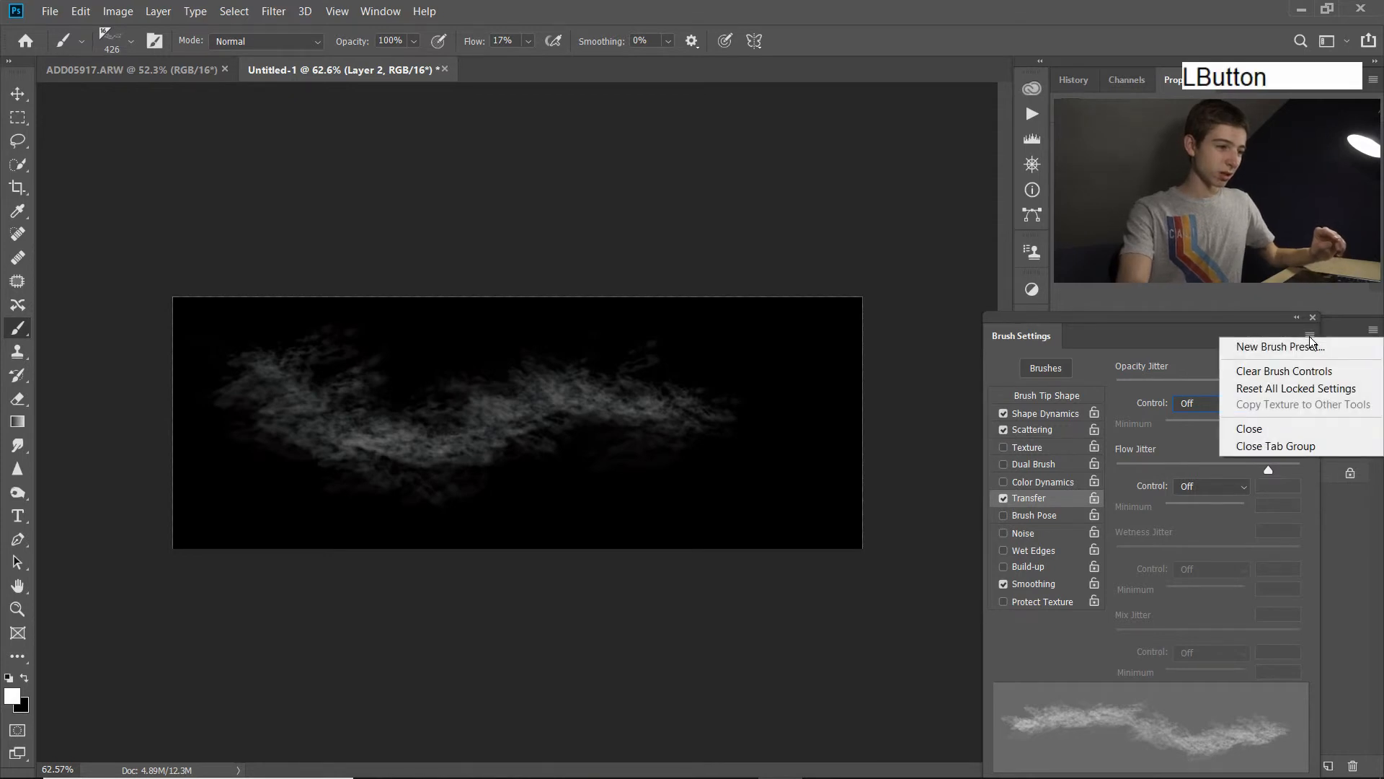
click(1292, 348)
click(654, 244)
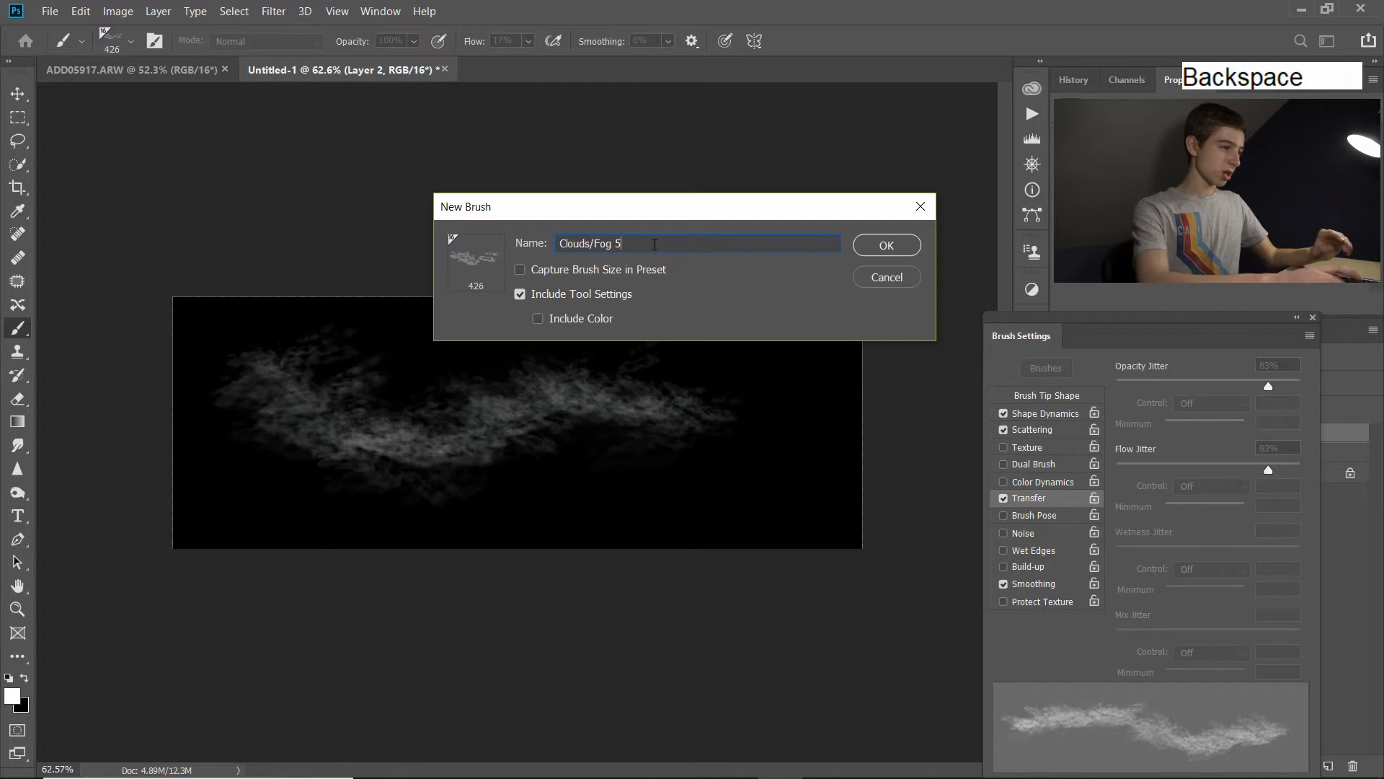
key(Return)
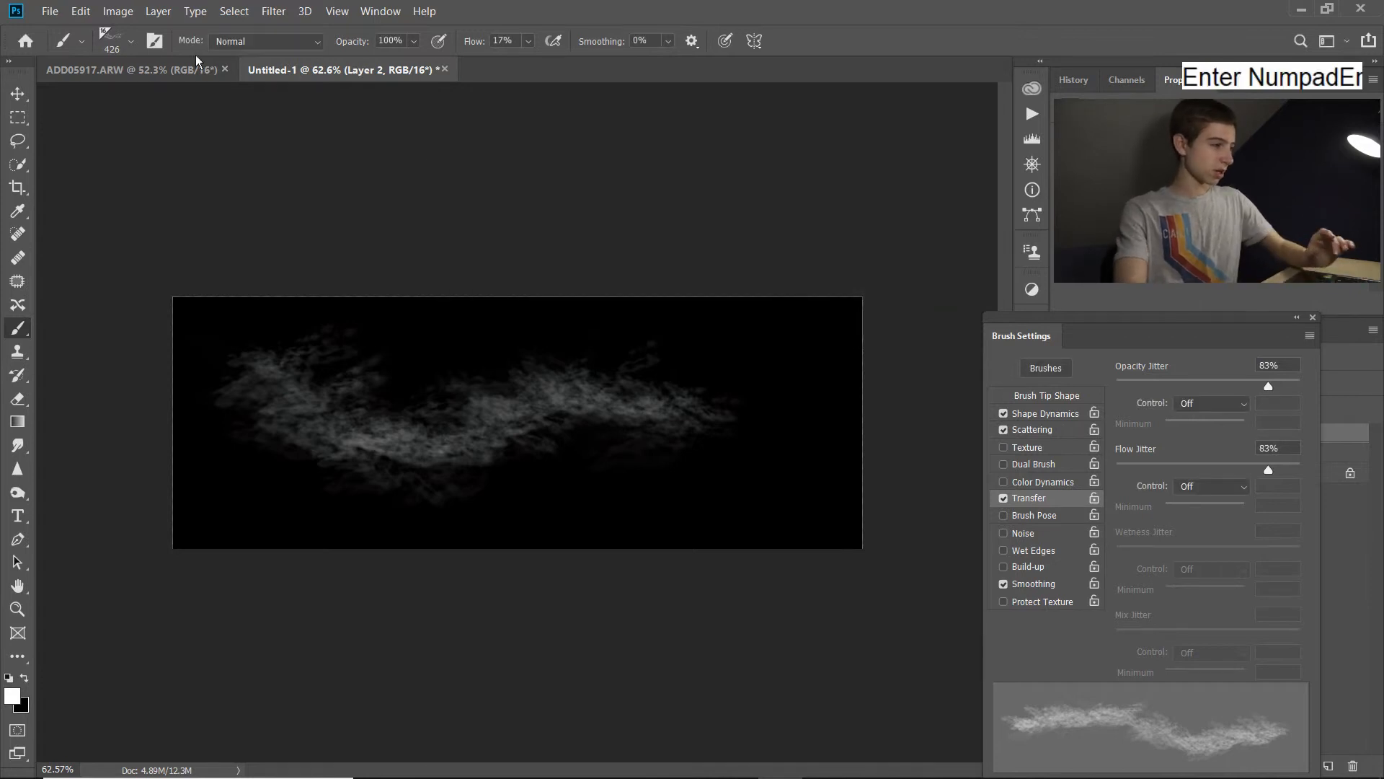
Delete the untuned duplicate of the Clouds/Fog 5 brush and select the remaining tuned Clouds/Fog 5 preset.
click(132, 44)
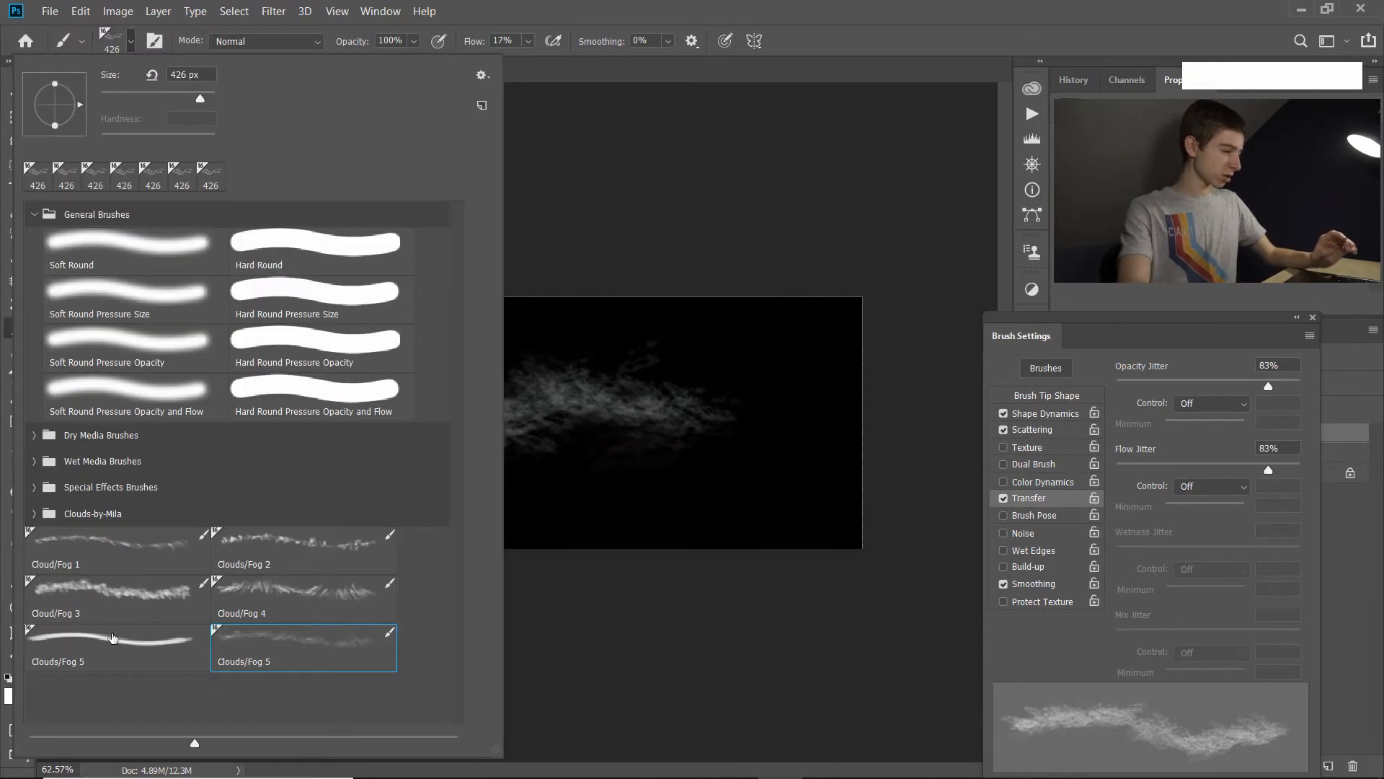
click(106, 640)
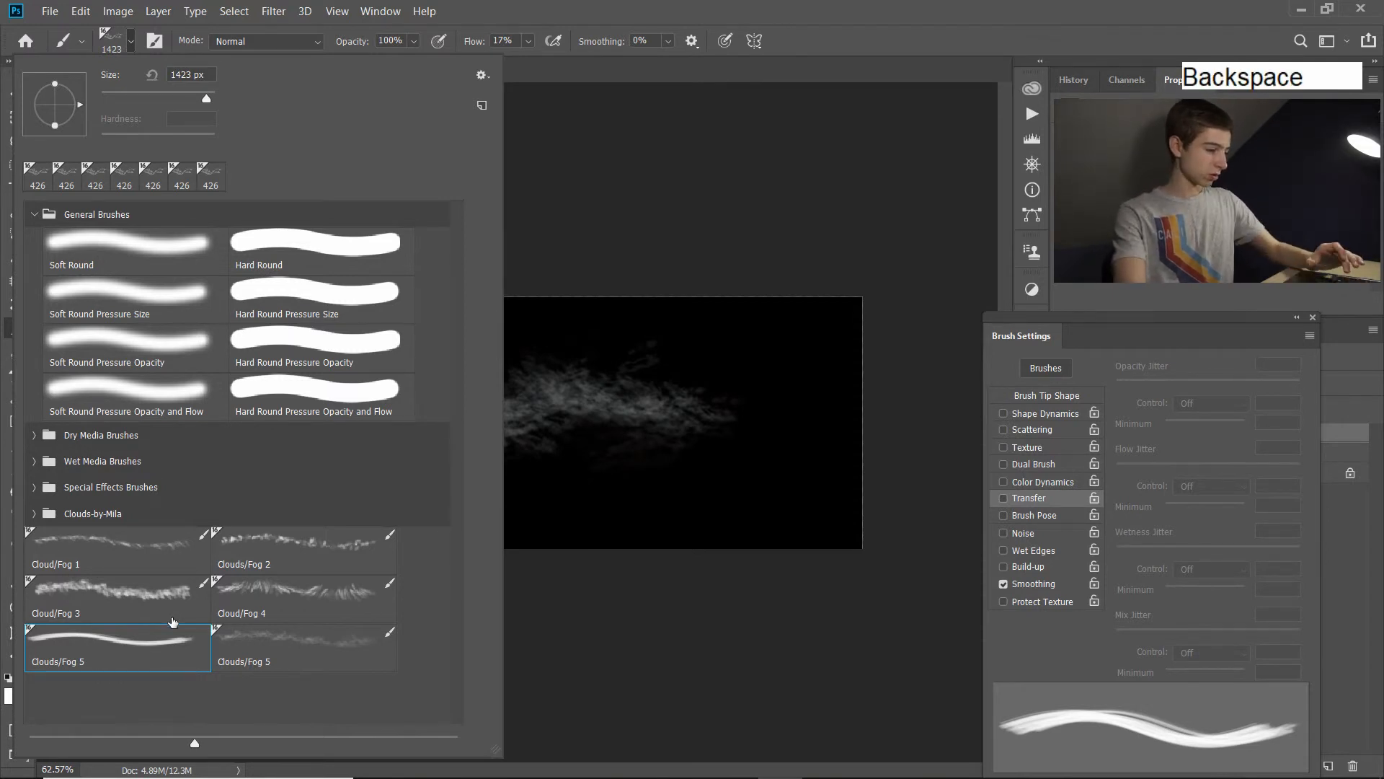
right_click(138, 643)
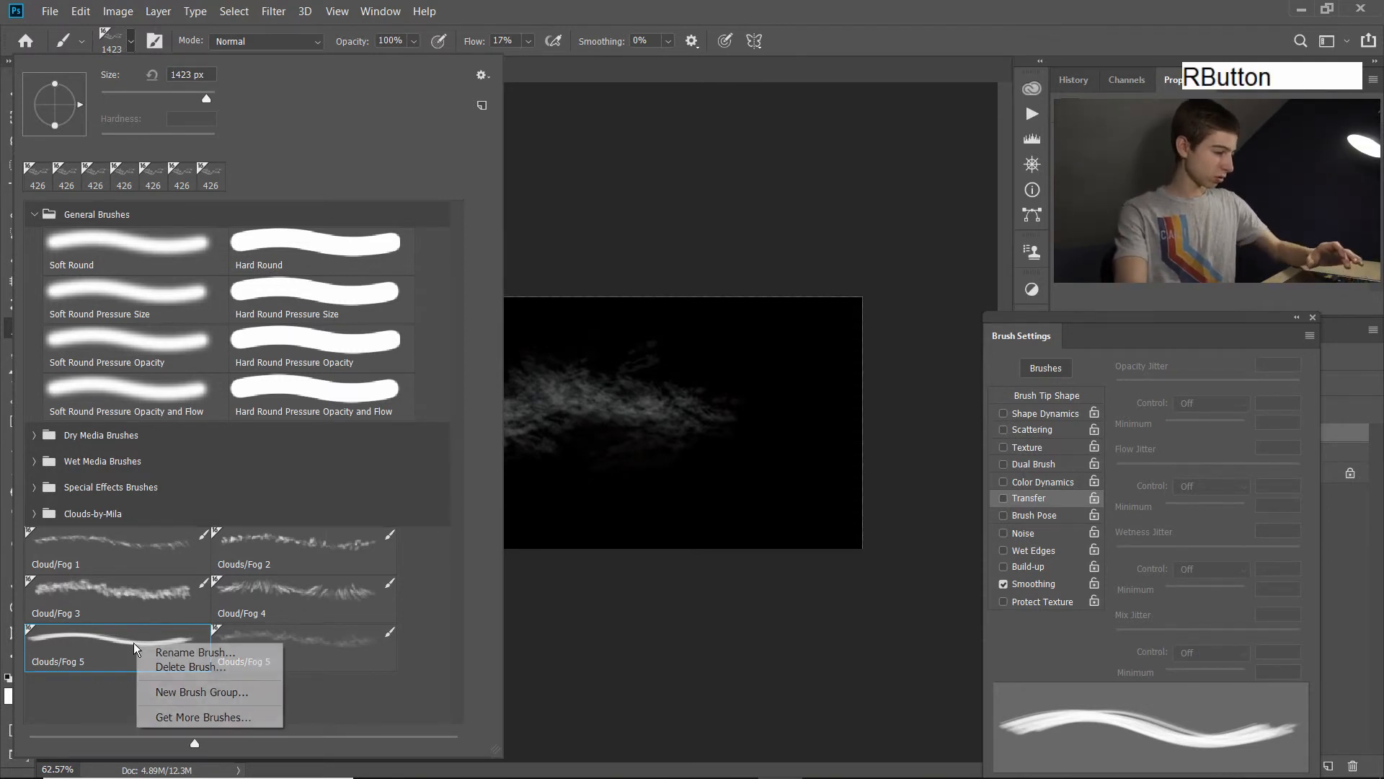
click(180, 668)
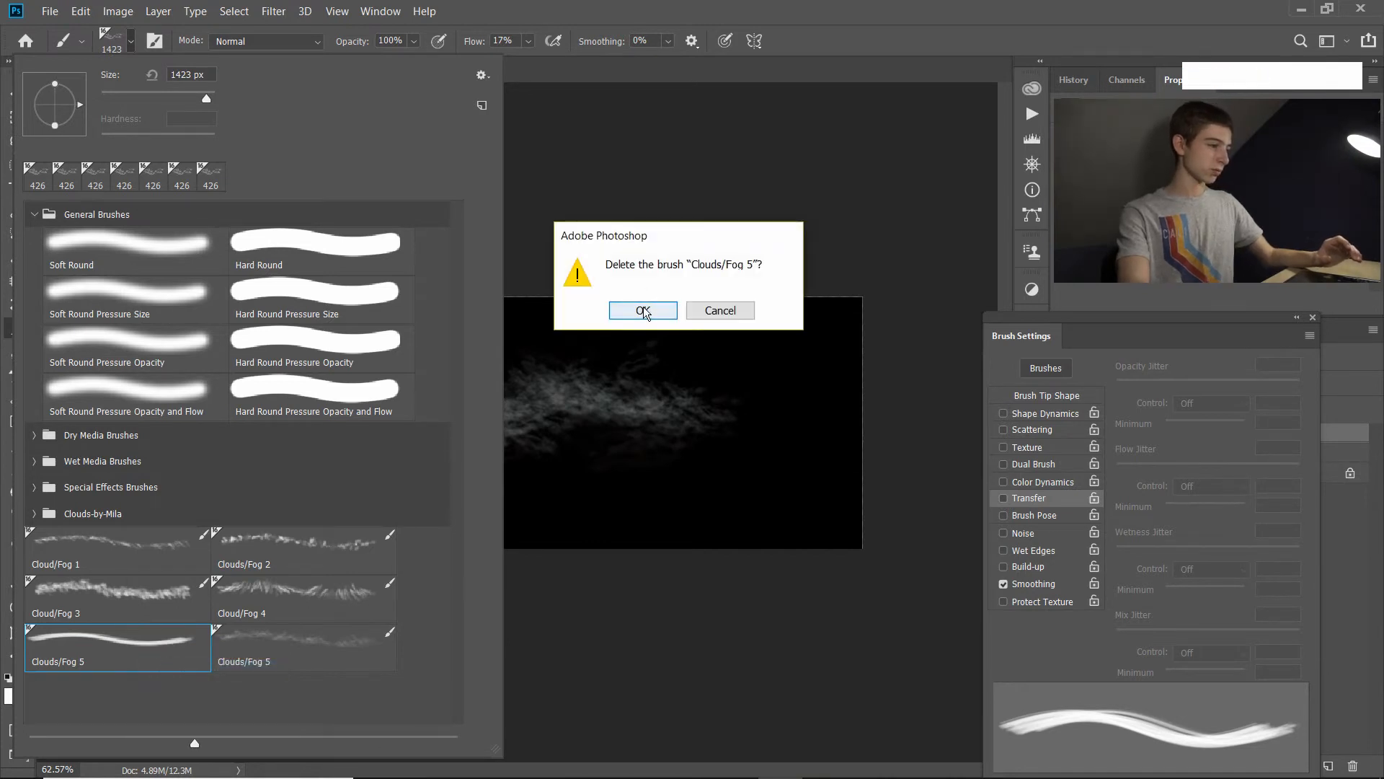
click(642, 310)
click(107, 639)
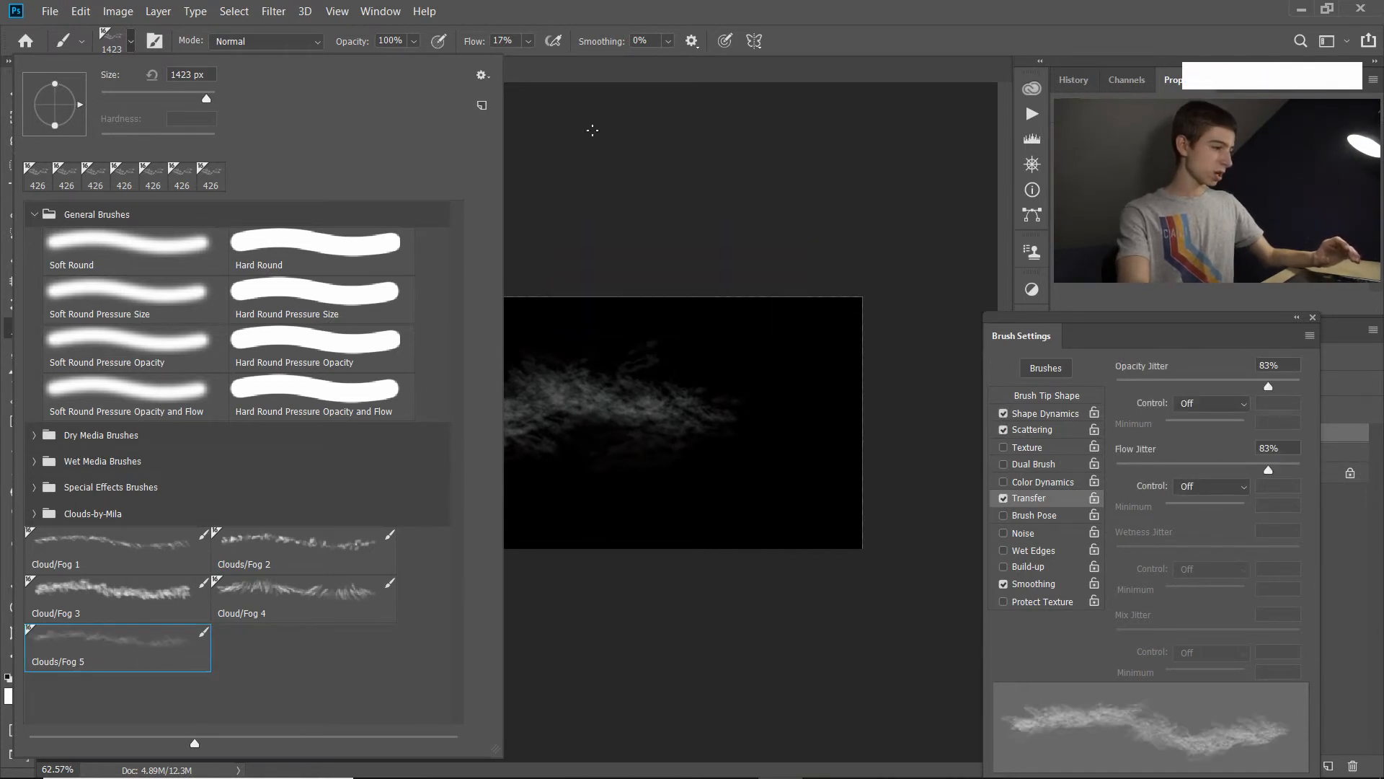
click(131, 42)
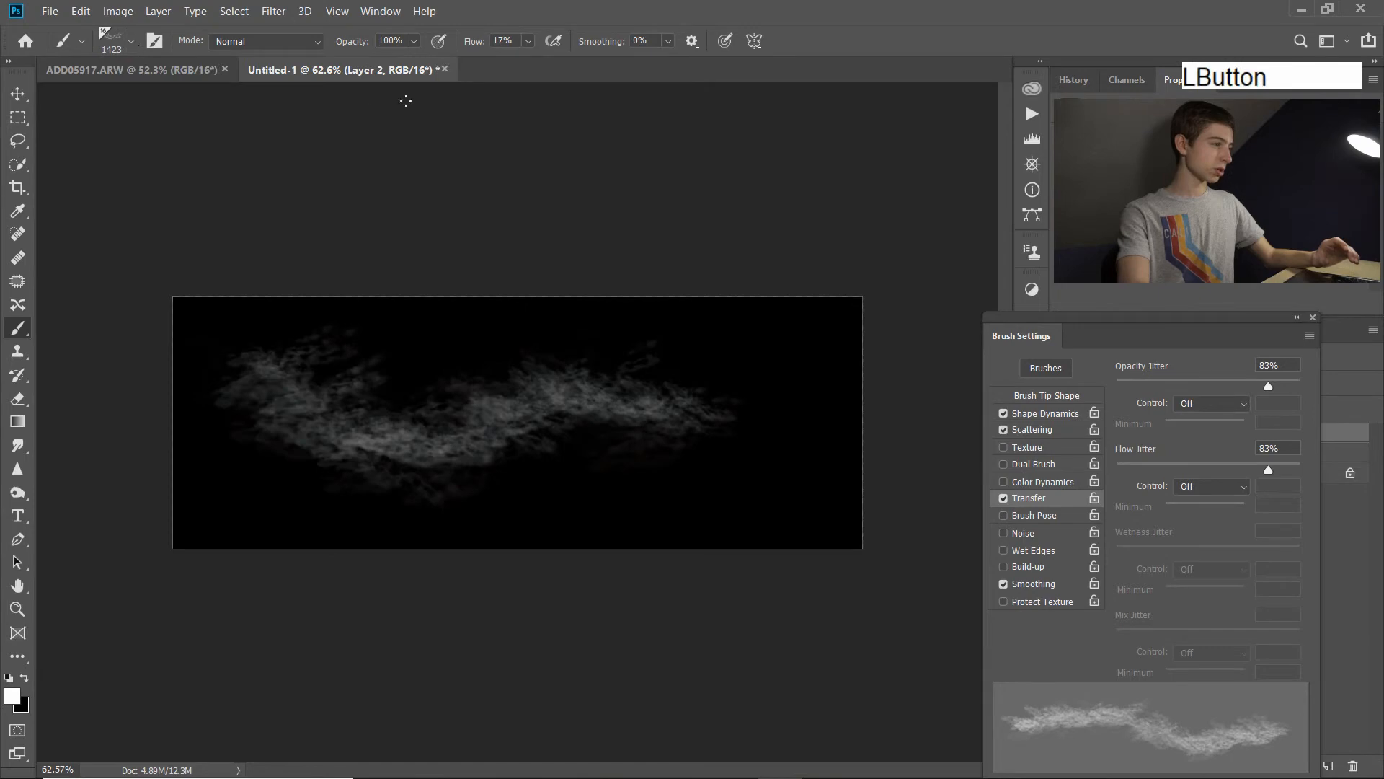
In the ADD05917.ARW sky photo, paint white haze over the middle of the sky with the Soft Round brush.
click(141, 75)
scroll(577, 514, down, 5)
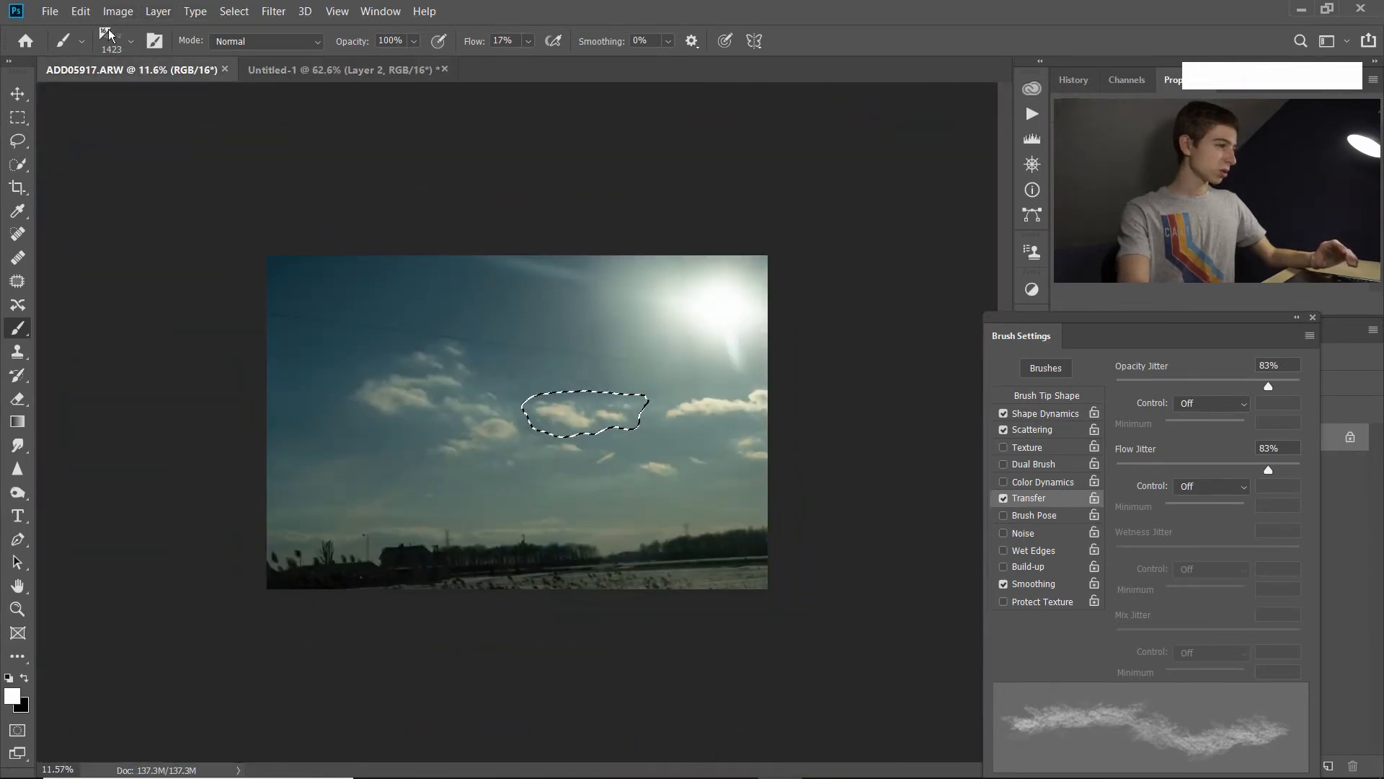
click(132, 41)
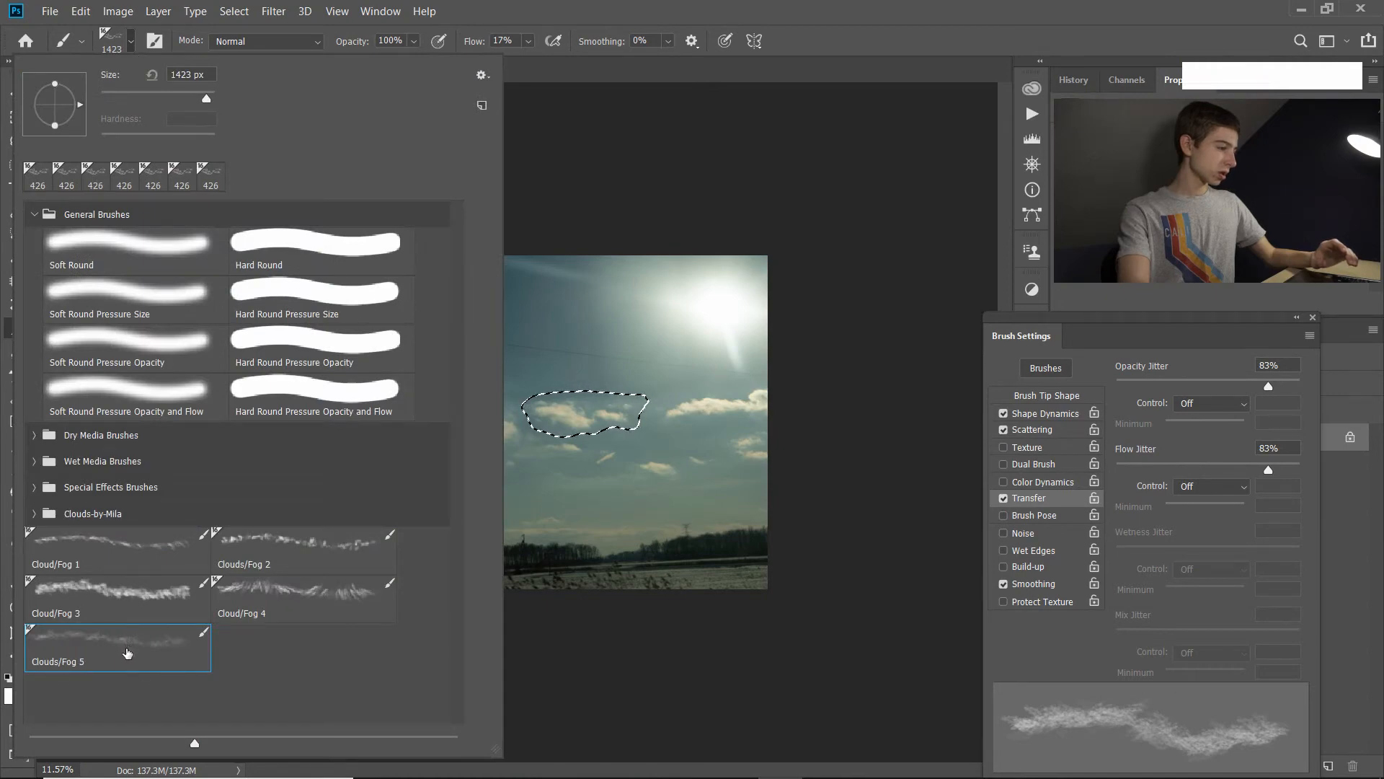
click(154, 240)
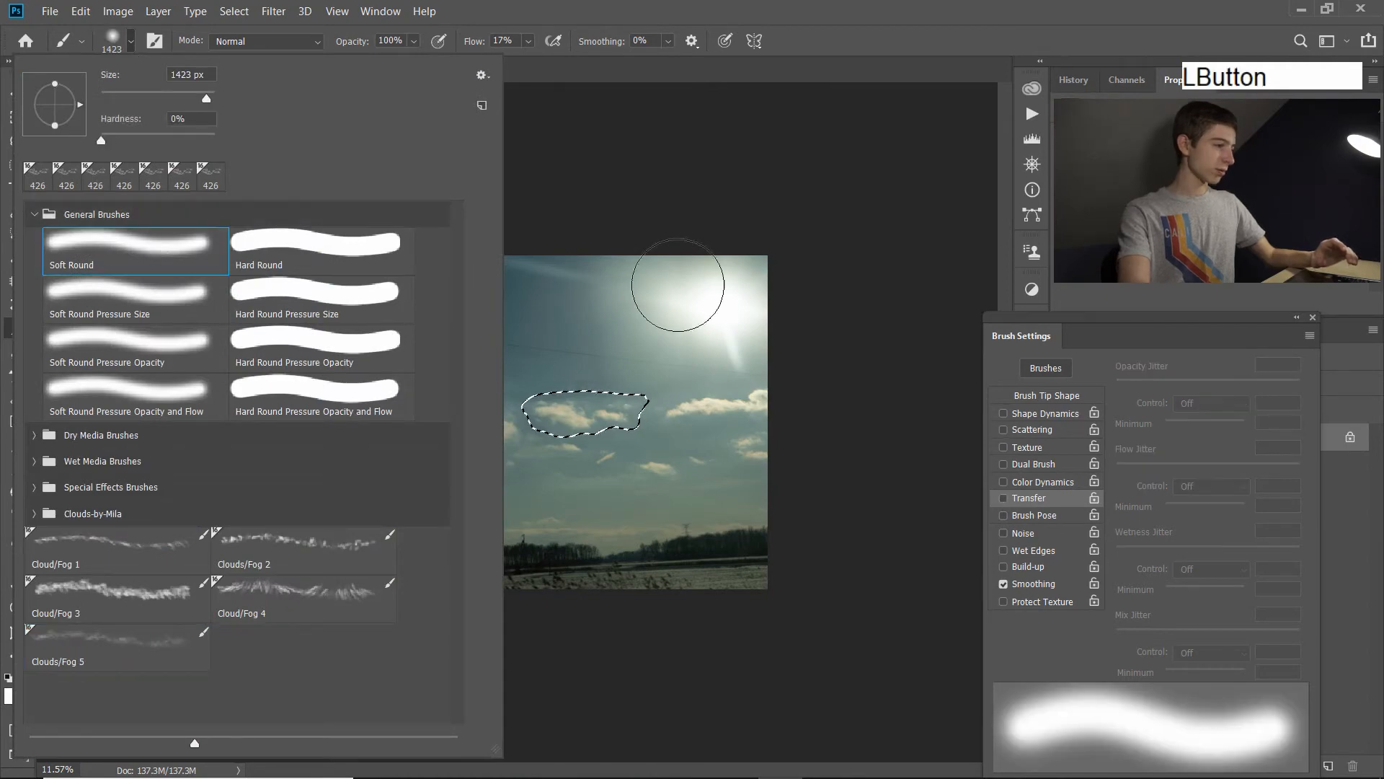
click(762, 158)
mouse_move(770, 425)
mouse_down()
mouse_move(643, 287)
mouse_move(442, 404)
mouse_move(600, 400)
mouse_move(491, 437)
mouse_move(637, 399)
mouse_up()
mouse_move(504, 350)
mouse_down()
mouse_move(613, 385)
mouse_move(596, 485)
mouse_move(447, 353)
mouse_up()
Choose the Clouds/Fog 5 brush and paint cloud strokes across the sky photo.
click(133, 45)
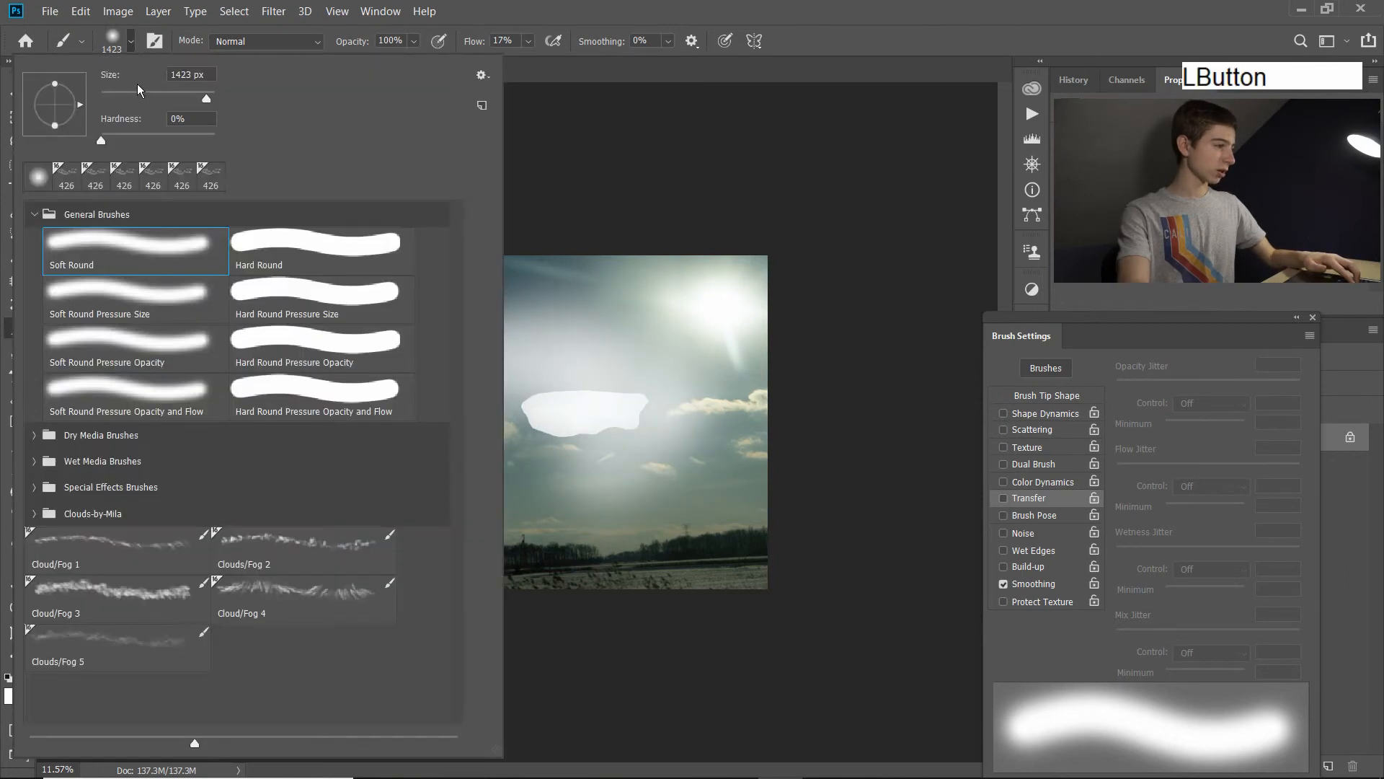
click(113, 669)
click(893, 39)
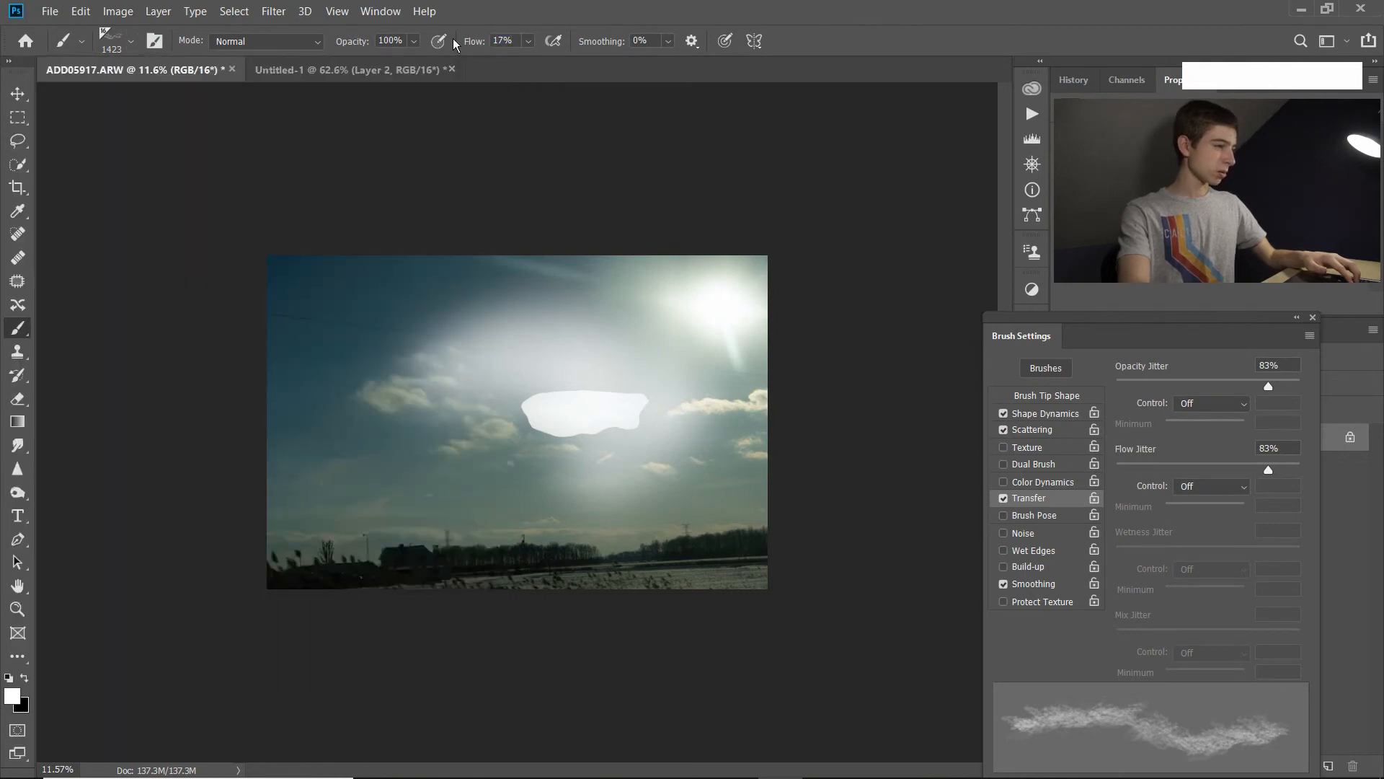
mouse_move(562, 459)
mouse_down()
mouse_move(623, 355)
mouse_move(730, 456)
mouse_up()
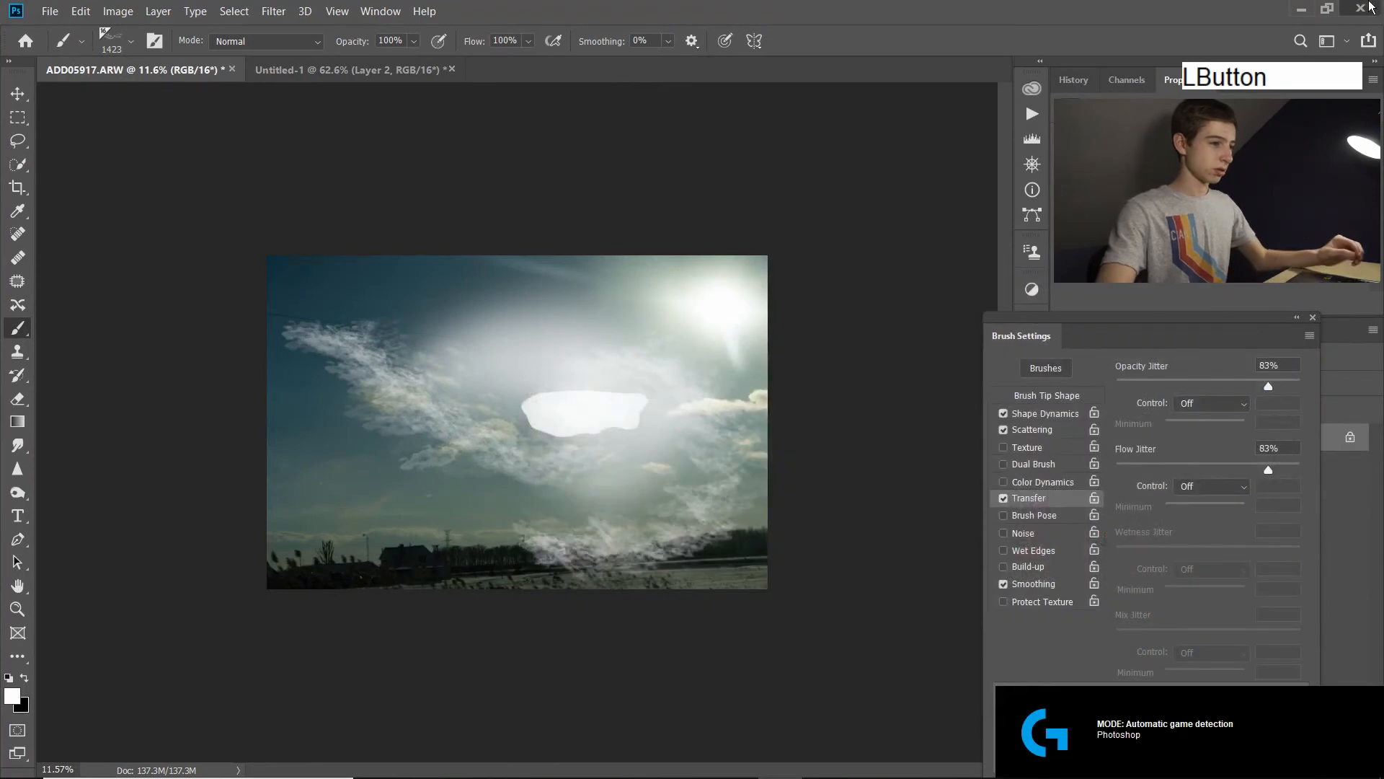
Quit Photoshop without saving changes to Untitled-1 or ADD05917.ARW.
click(1370, 8)
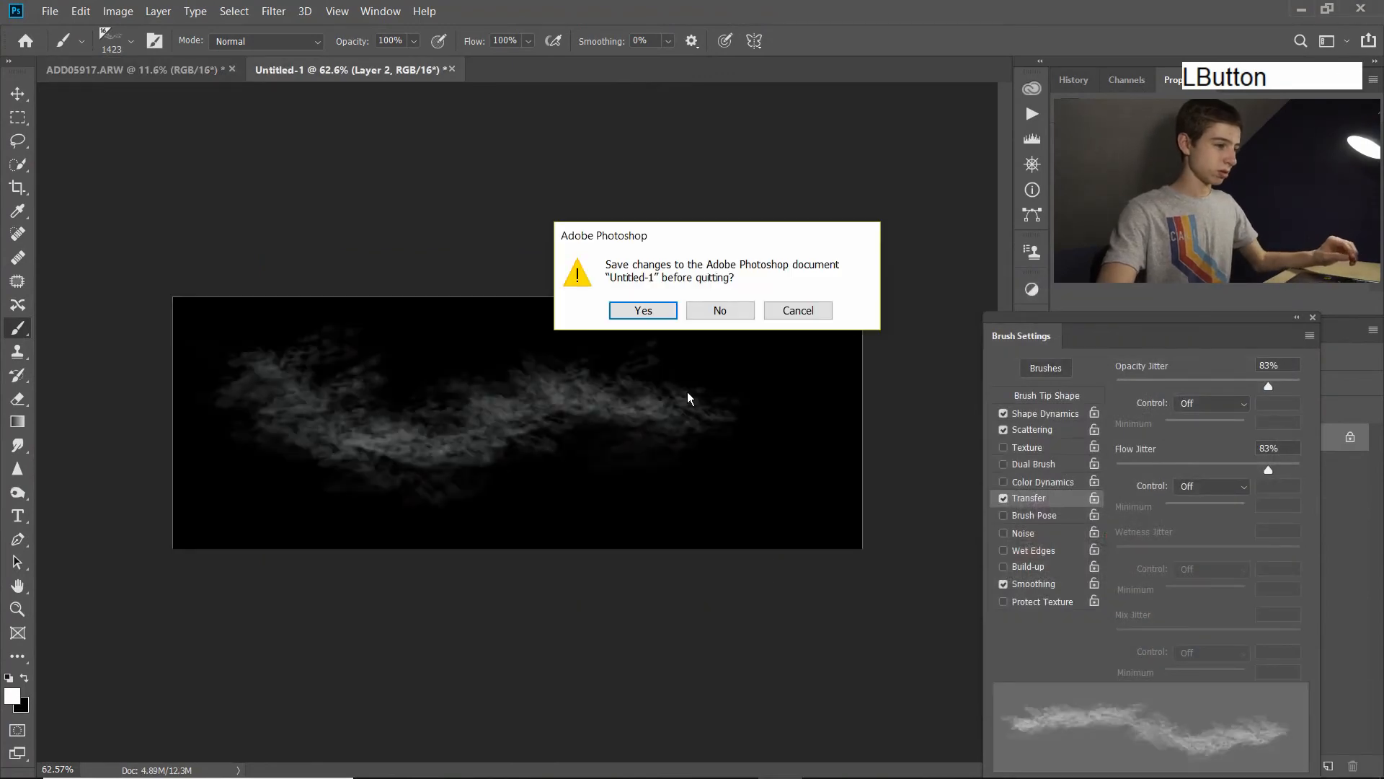
click(742, 312)
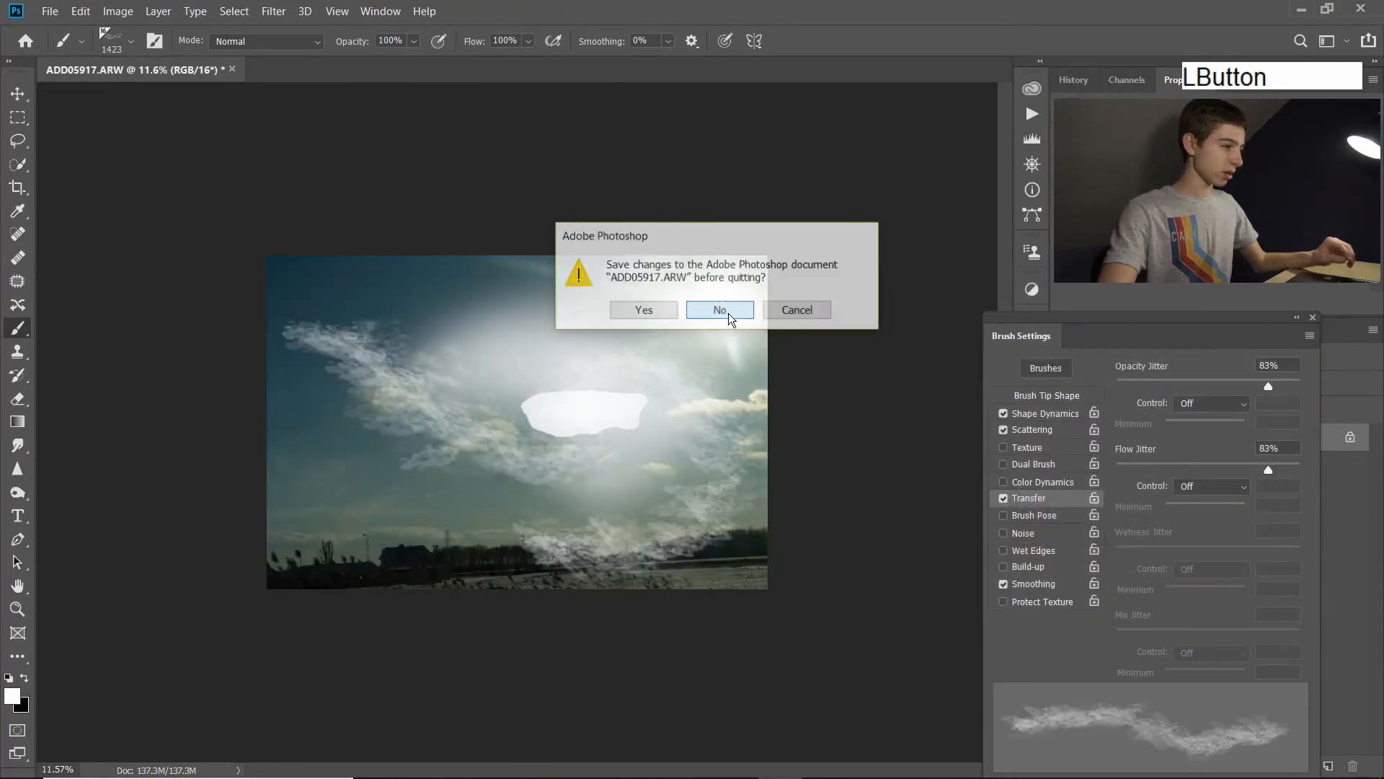
click(721, 312)
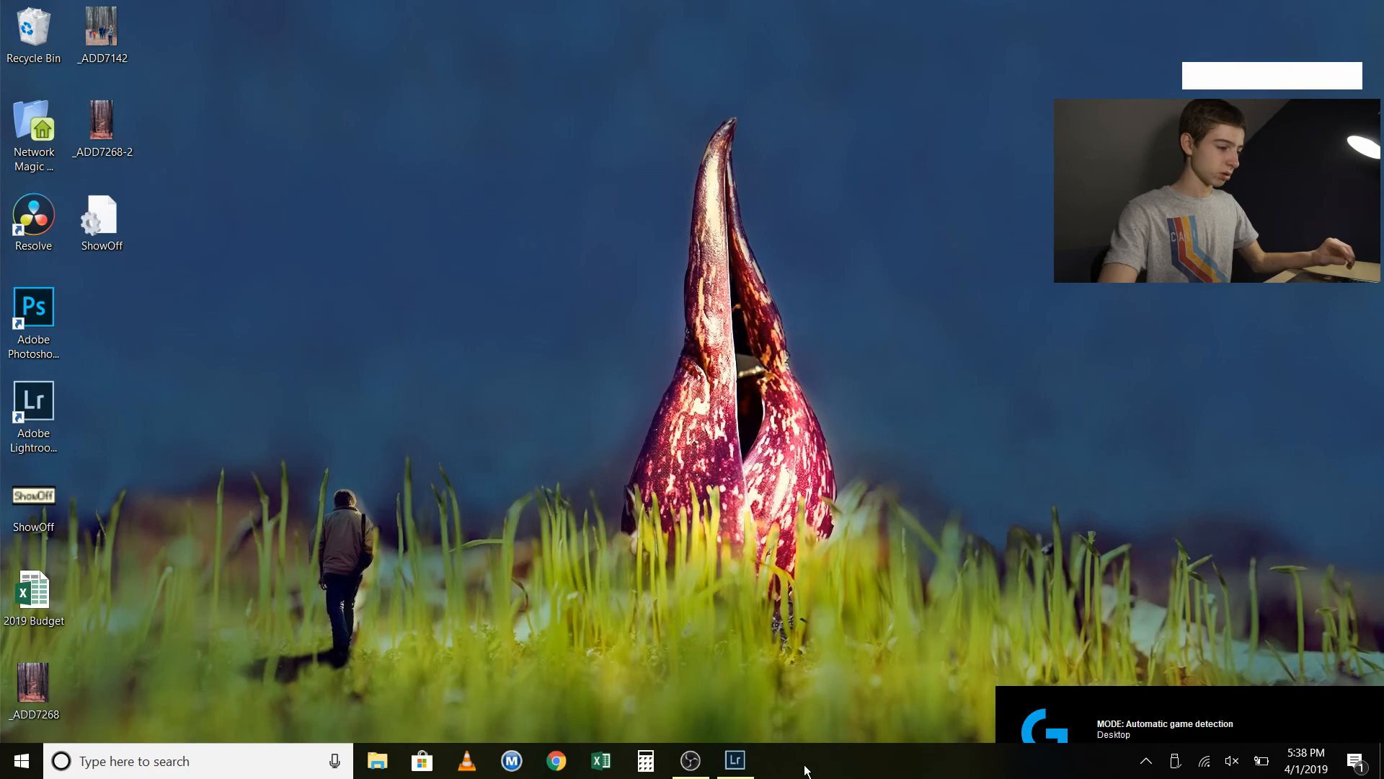
Exit Lightroom Classic, skipping the catalog backup this time, and switch to OBS.
click(736, 761)
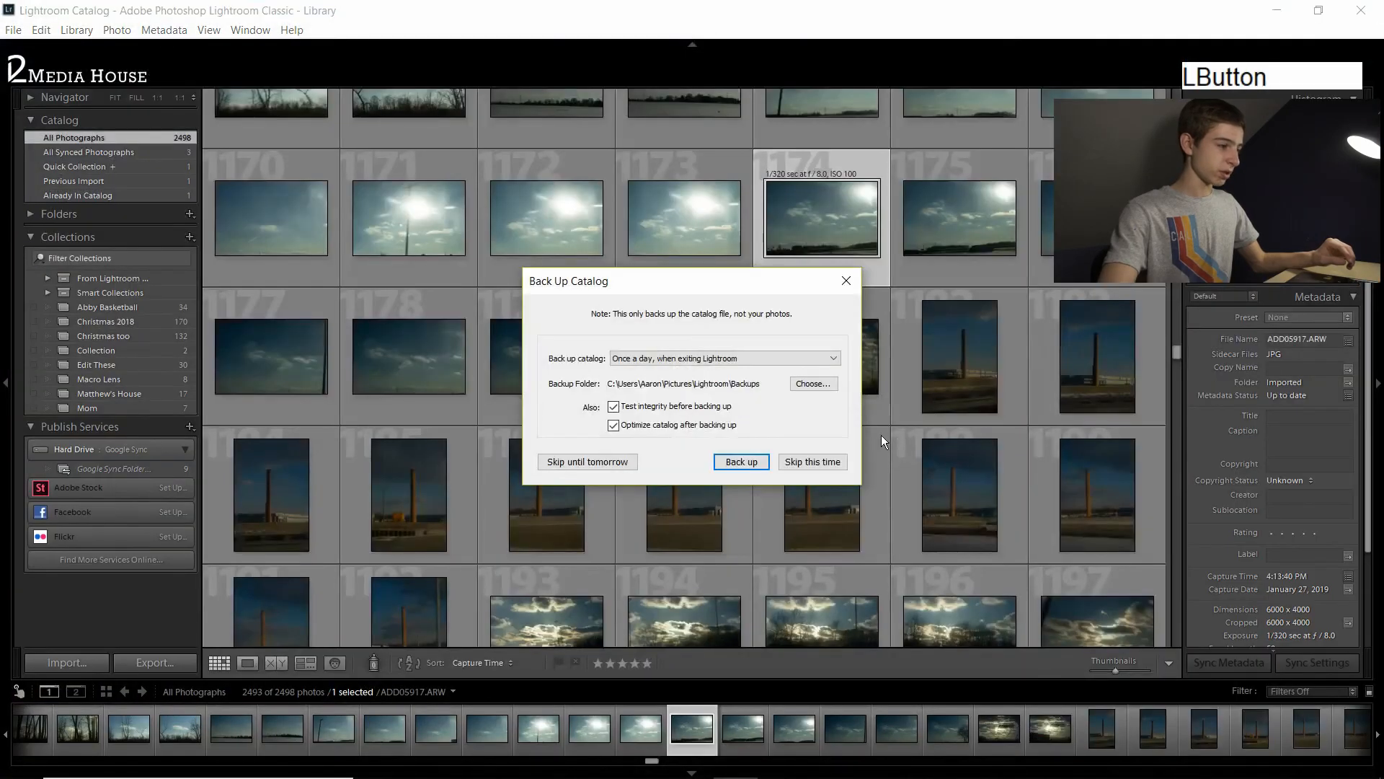
click(802, 465)
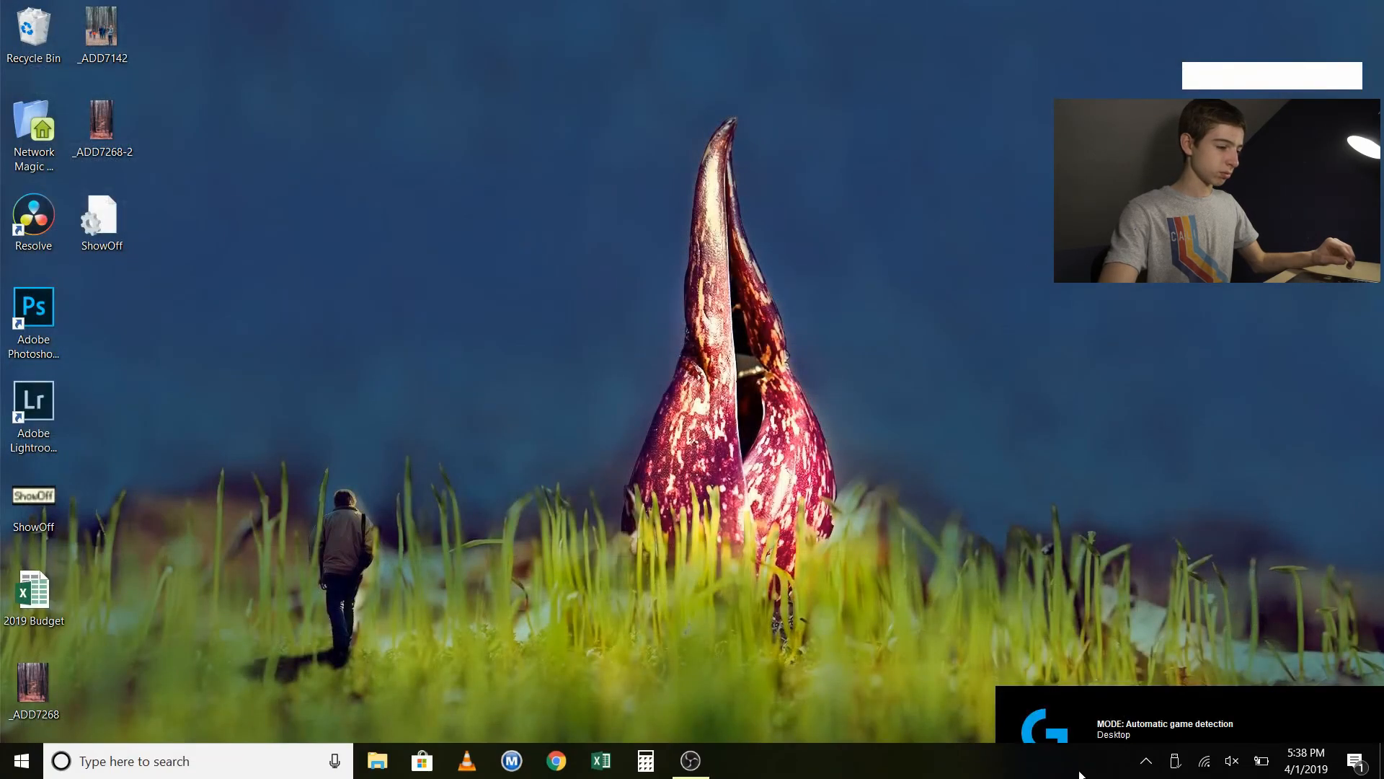
click(678, 761)
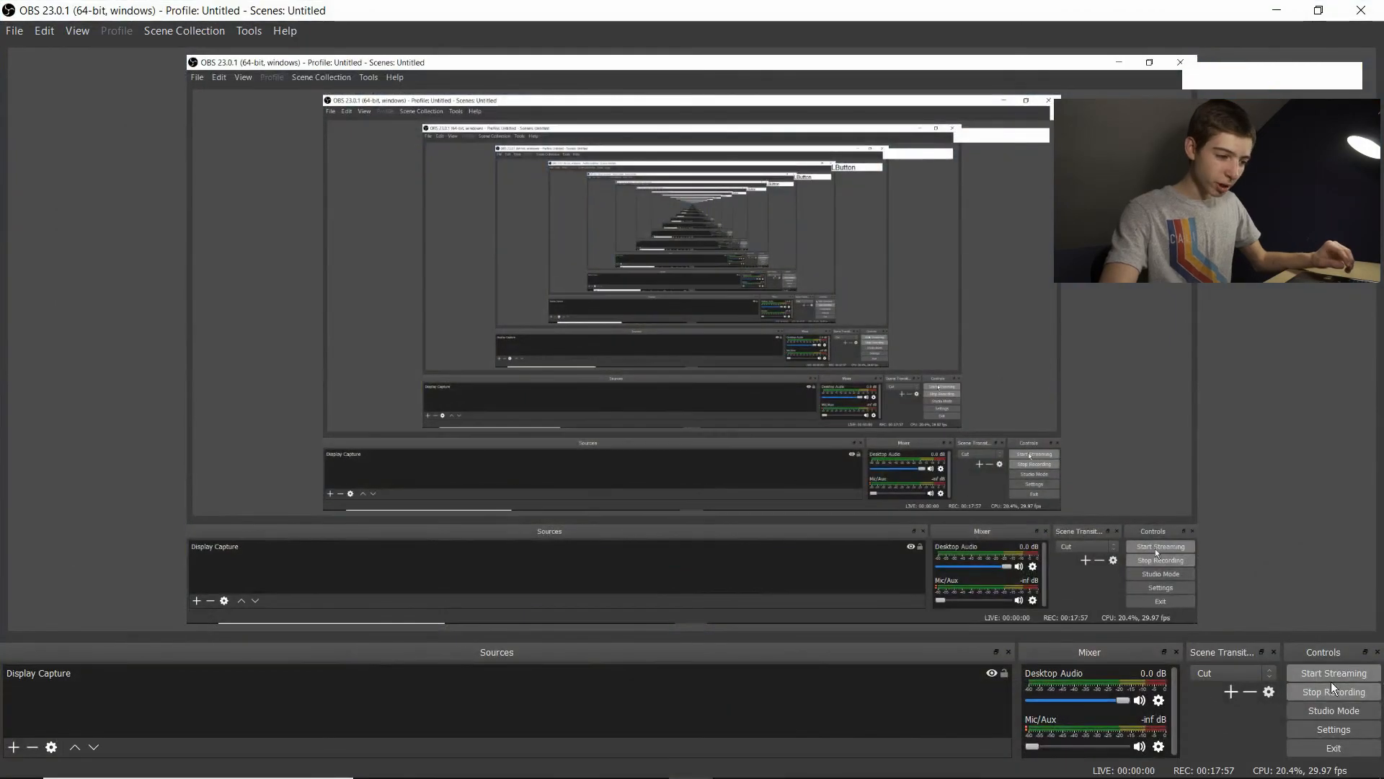